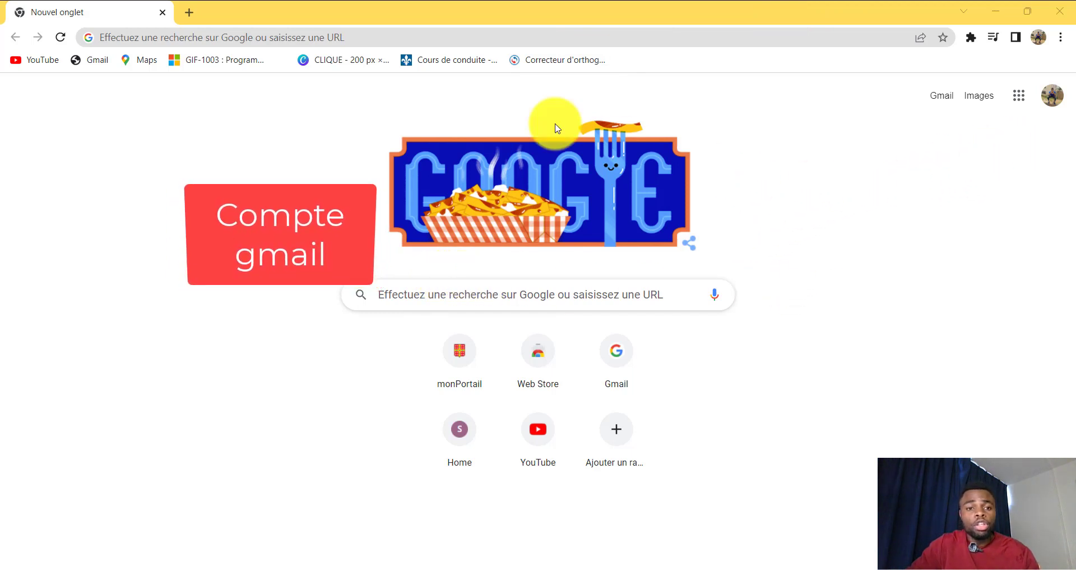
Step: Search Google for 'compte gmail' and open the 'Créer un compte Gmail' help article
{"action": "left_click", "coordinate": [437, 294]}
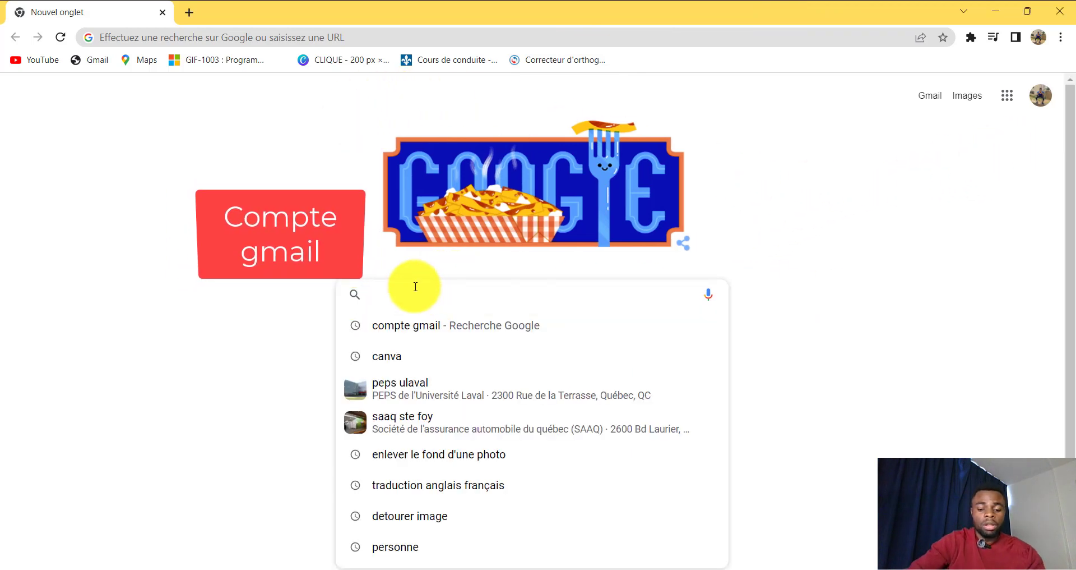
{"action": "type", "text": "COMPTE gmail"}
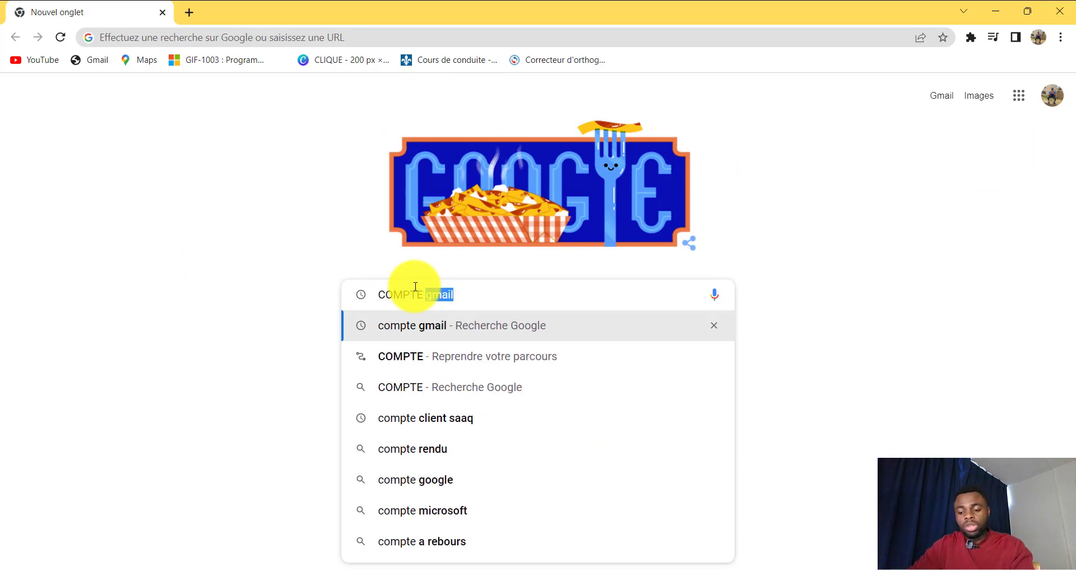
{"action": "key", "text": "Return"}
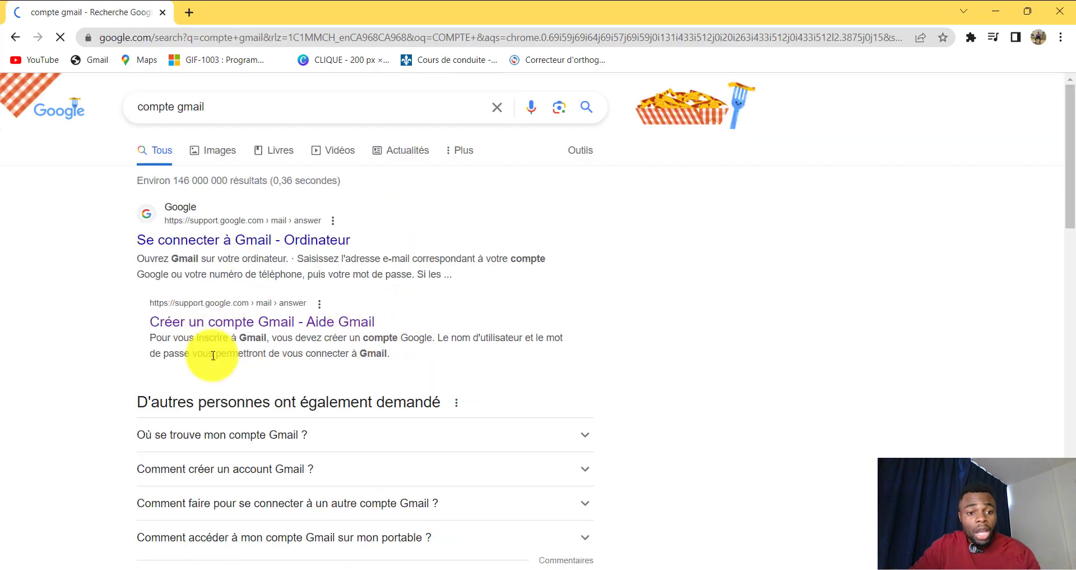
{"action": "left_click", "coordinate": [199, 327]}
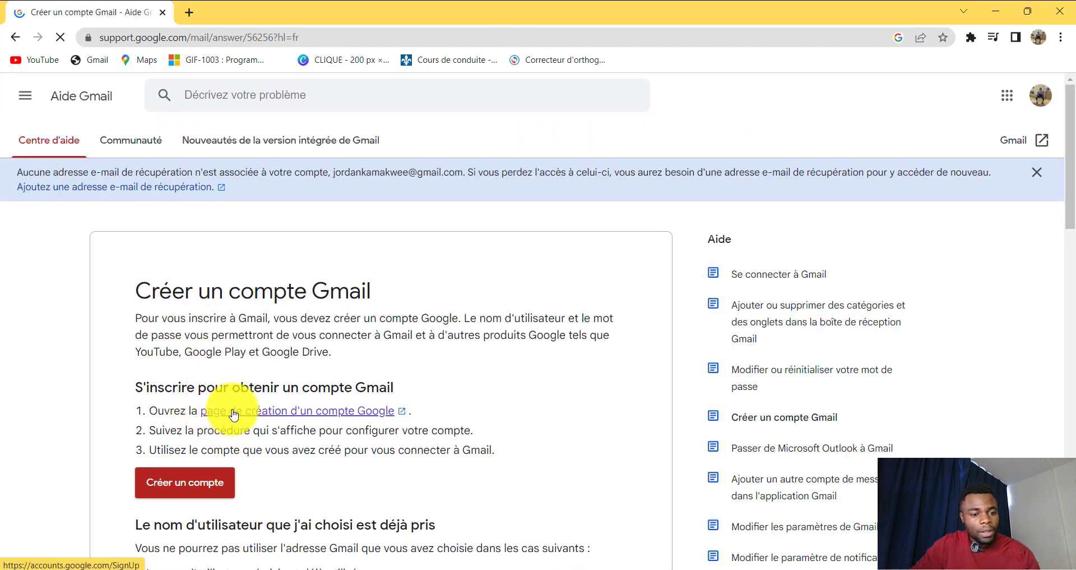
Step: Open 'Créer un compte', enter first and last name, username and a matching password, and submit
{"action": "left_click", "coordinate": [194, 492]}
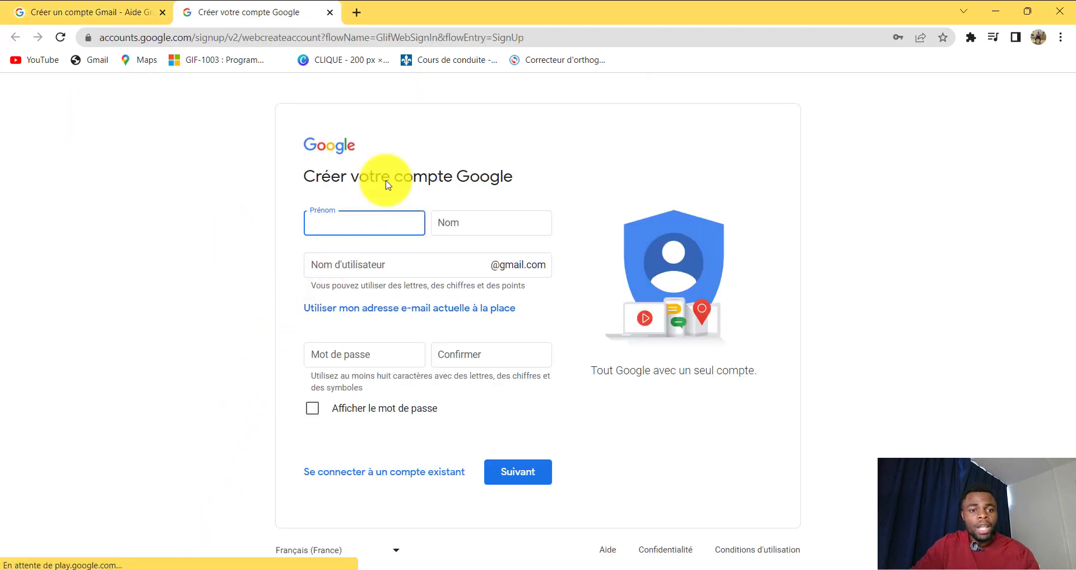
{"action": "left_click", "coordinate": [332, 223]}
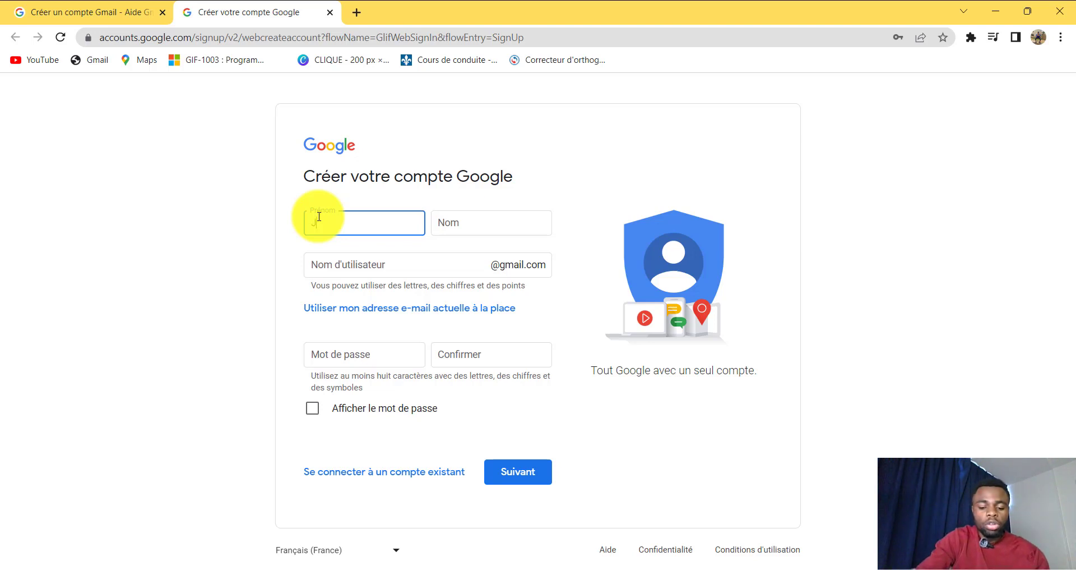
{"action": "type", "text": "ordan"}
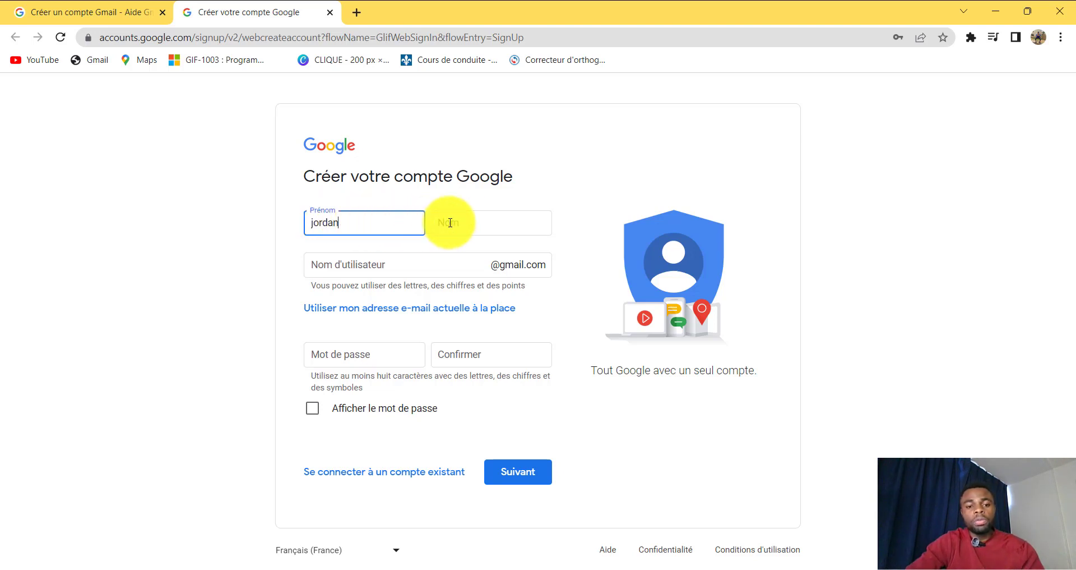
{"action": "left_click", "coordinate": [470, 221]}
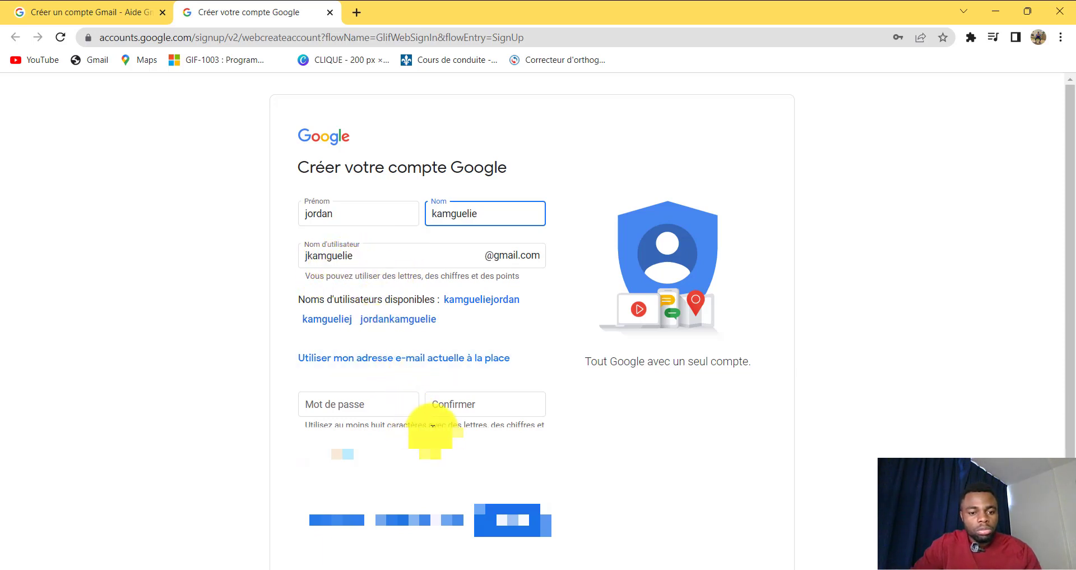
{"action": "left_click", "coordinate": [352, 408]}
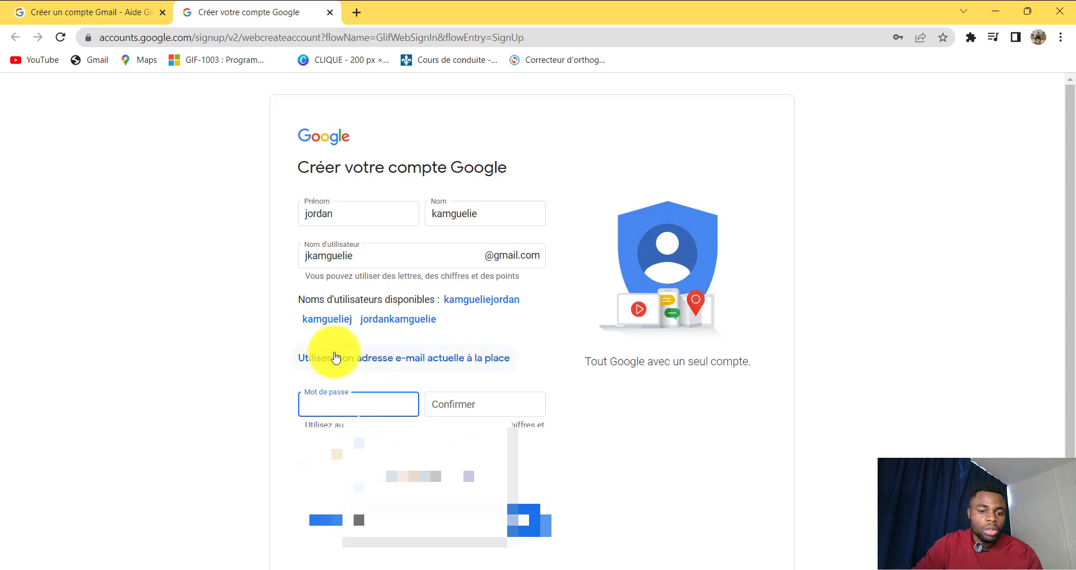
{"action": "type", "text": "••••••"}
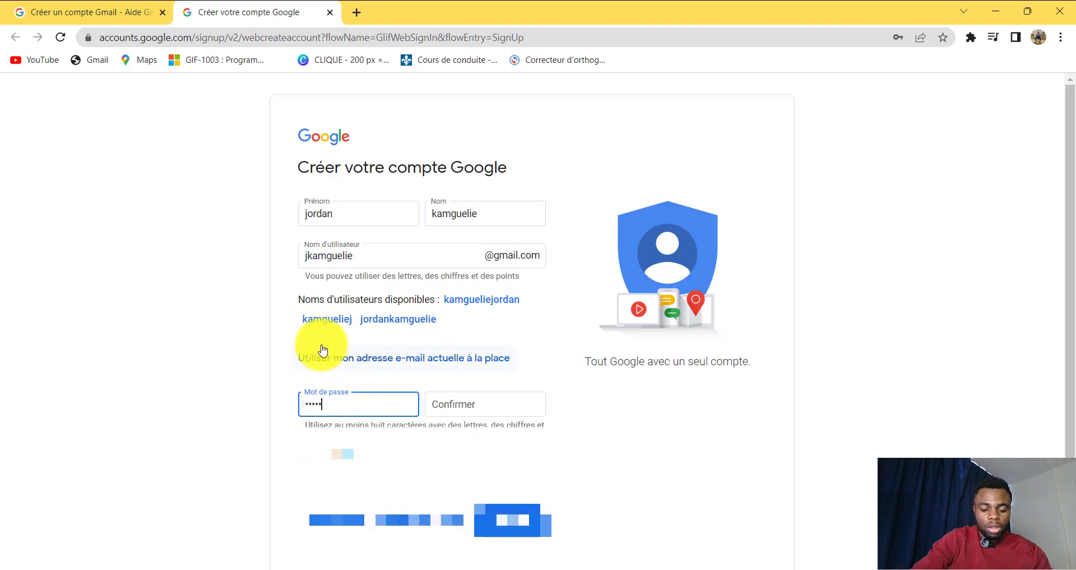
{"action": "type", "text": "••"}
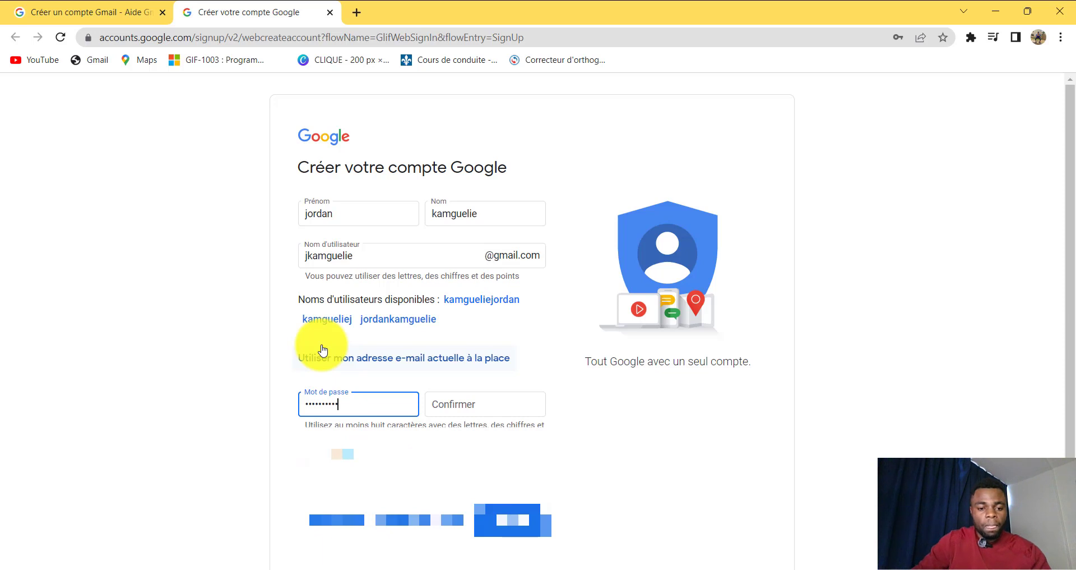
{"action": "left_click", "coordinate": [463, 406]}
{"action": "key", "text": "ctrl+v"}
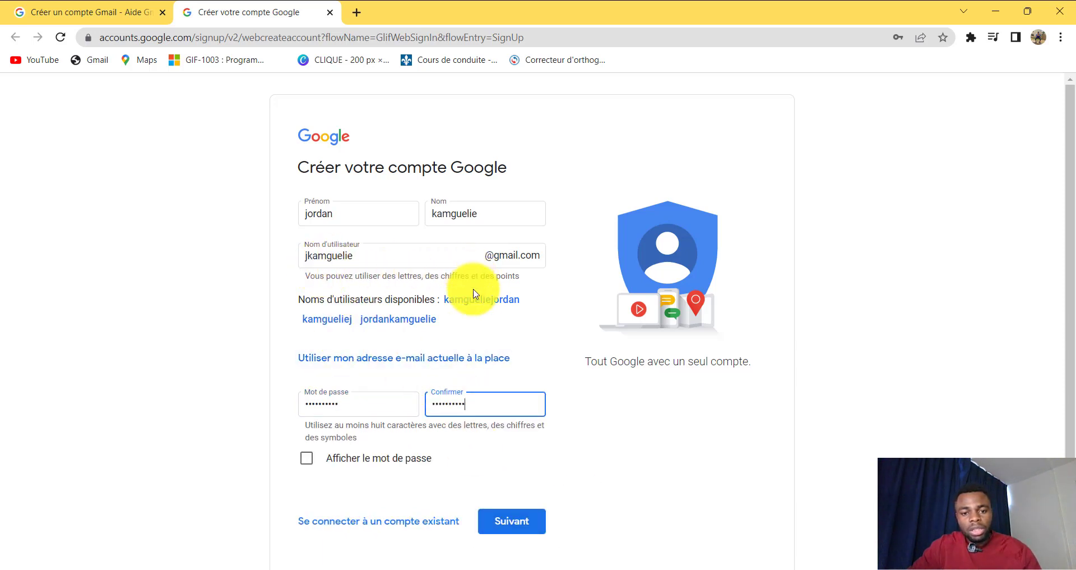
{"action": "left_click", "coordinate": [493, 523]}
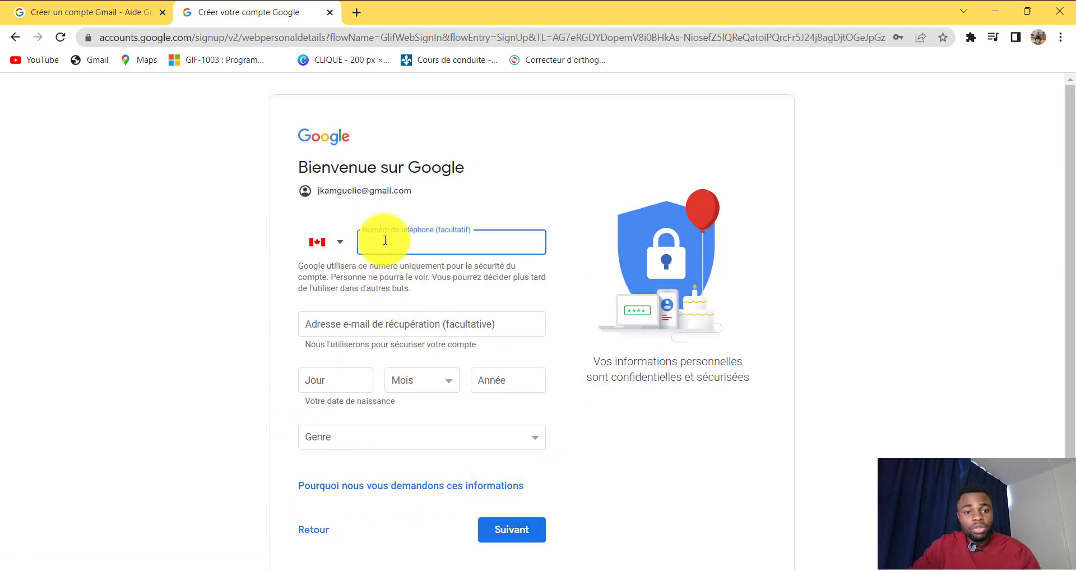
{"action": "scroll", "coordinate": [419, 282], "scroll_direction": "down", "scroll_amount": 1}
{"action": "scroll", "coordinate": [419, 282], "scroll_direction": "down", "scroll_amount": 1}
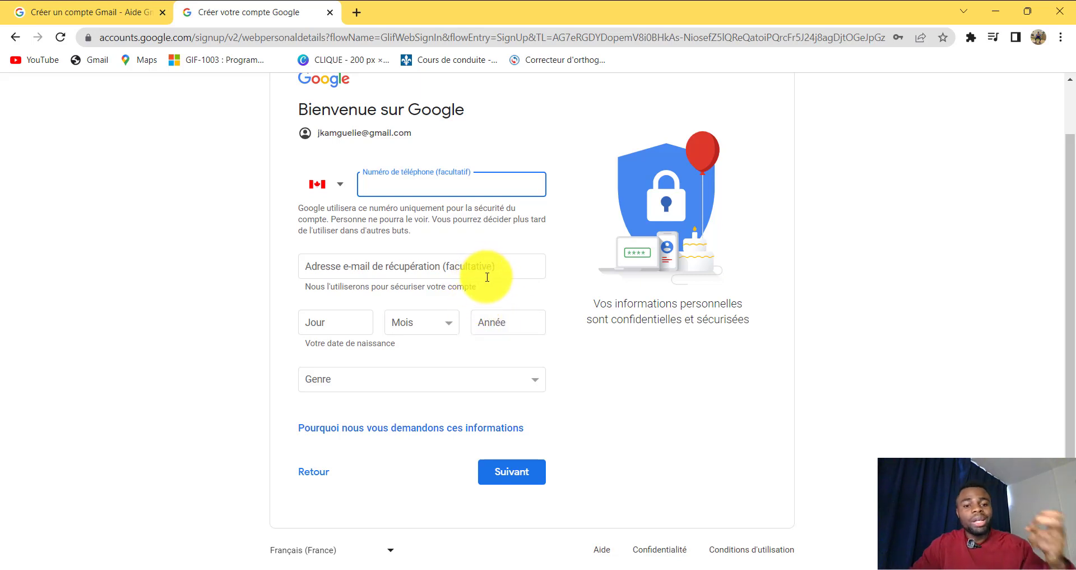
{"action": "left_click", "coordinate": [346, 322]}
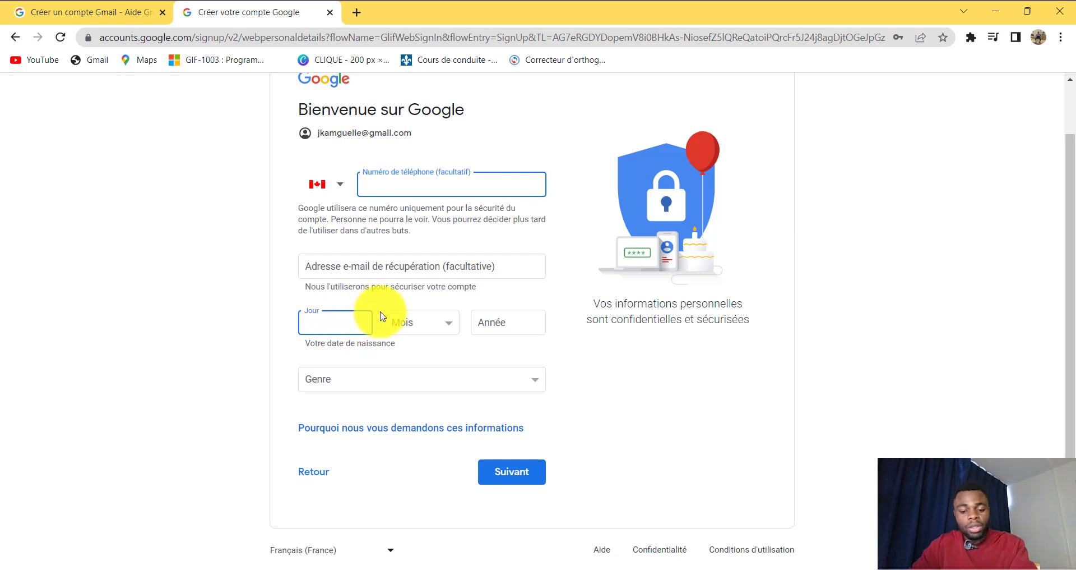
{"action": "type", "text": "2"}
{"action": "left_click", "coordinate": [415, 323]}
{"action": "left_click", "coordinate": [417, 339]}
{"action": "left_click", "coordinate": [487, 329]}
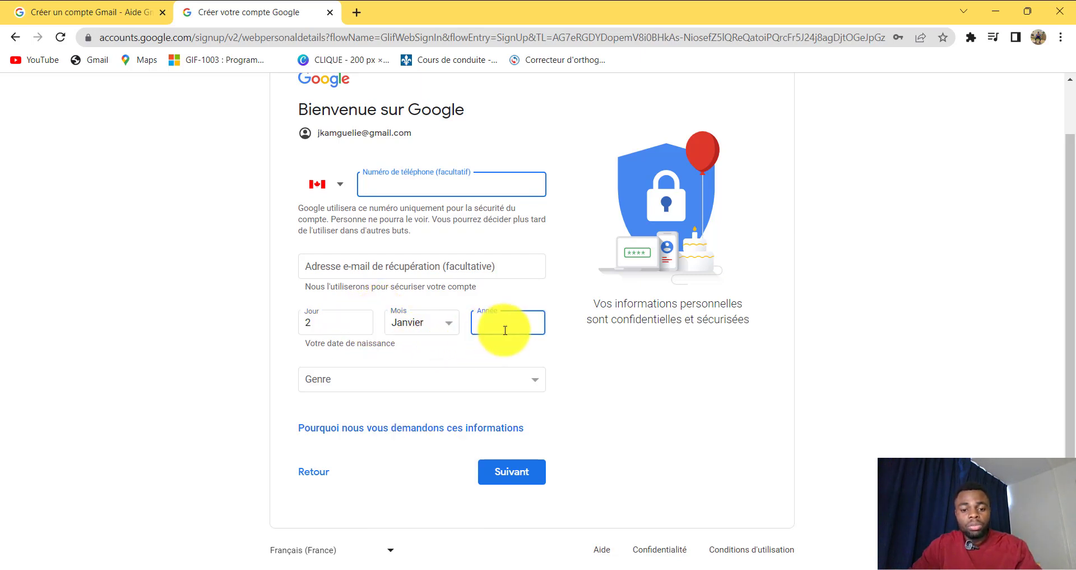
{"action": "type", "text": "1998"}
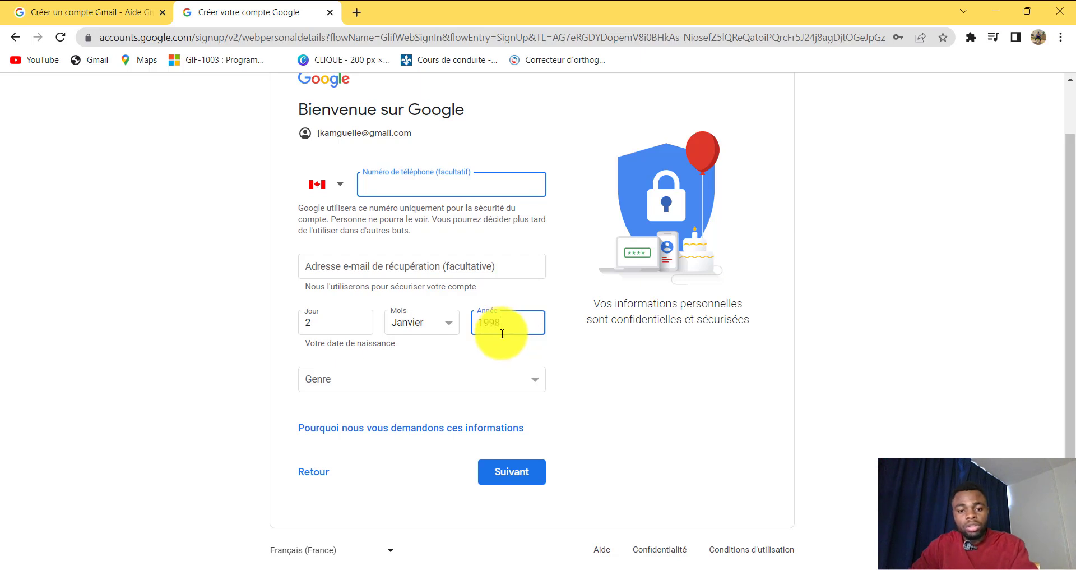
{"action": "left_click", "coordinate": [458, 375]}
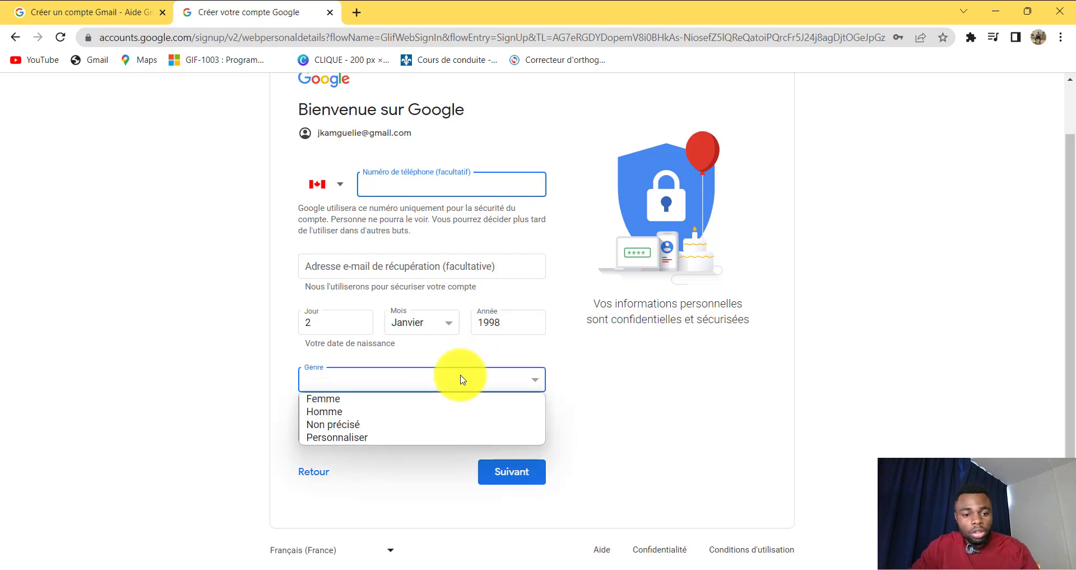
{"action": "left_click", "coordinate": [409, 411]}
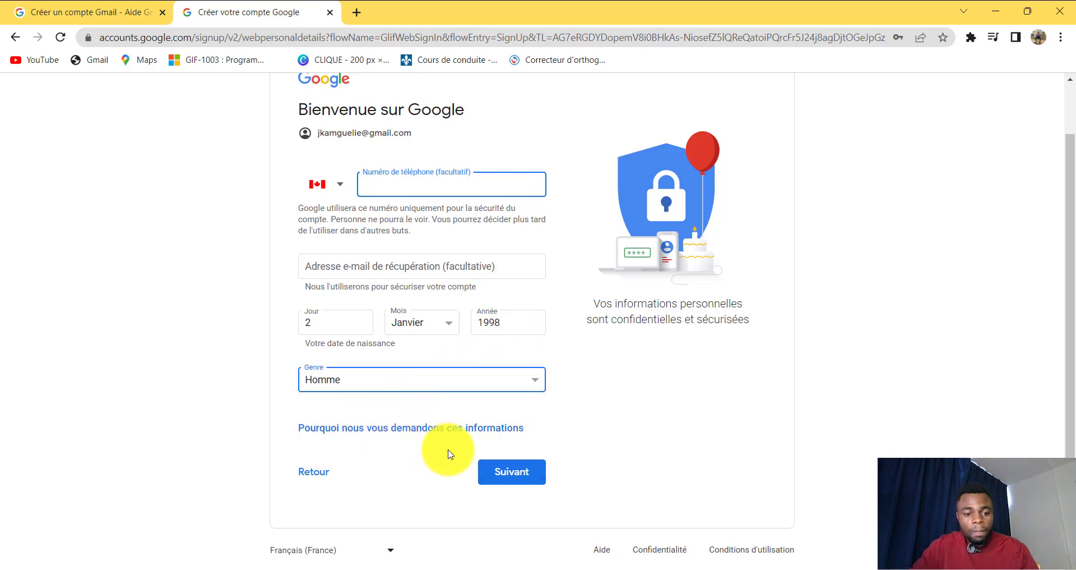
{"action": "left_click", "coordinate": [505, 472]}
Step: Accept the privacy terms to create the account, then relaunch Chrome from its desktop icon
{"action": "scroll", "coordinate": [542, 354], "scroll_direction": "down", "scroll_amount": 14}
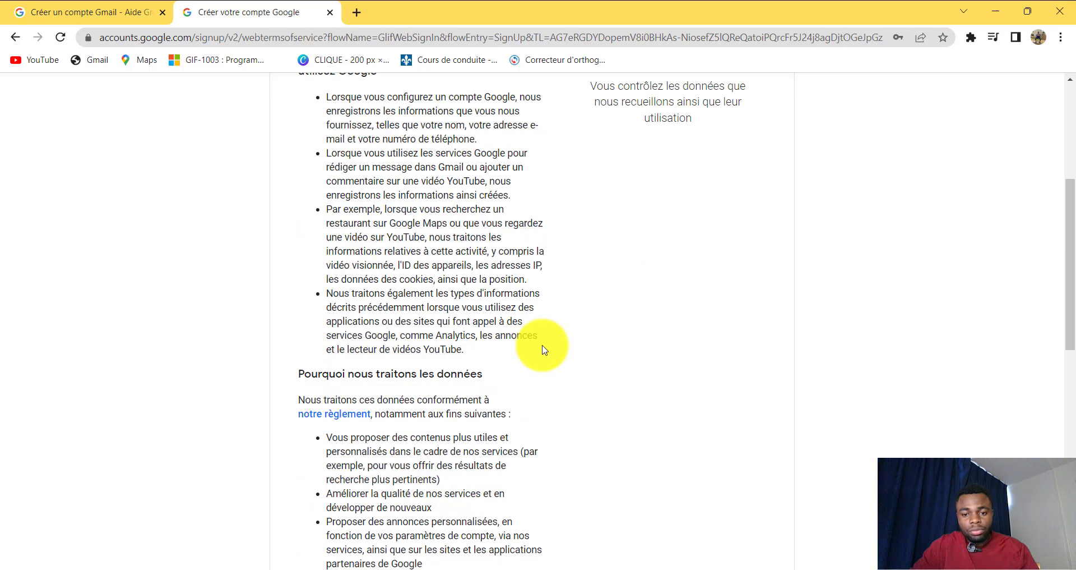
{"action": "scroll", "coordinate": [543, 362], "scroll_direction": "down", "scroll_amount": 3}
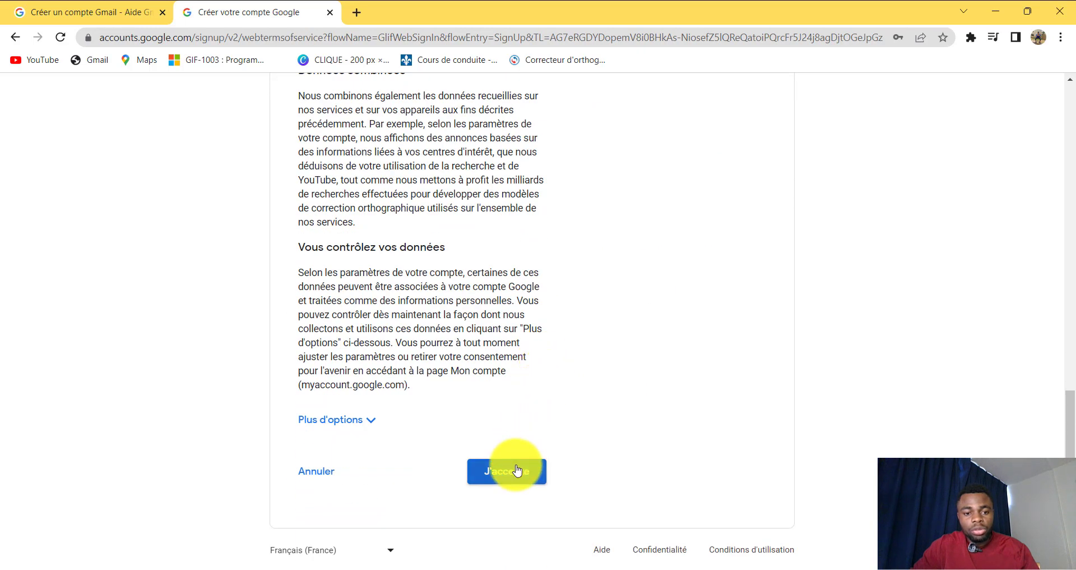
{"action": "scroll", "coordinate": [527, 336], "scroll_direction": "up", "scroll_amount": 10}
{"action": "scroll", "coordinate": [530, 392], "scroll_direction": "down", "scroll_amount": 5}
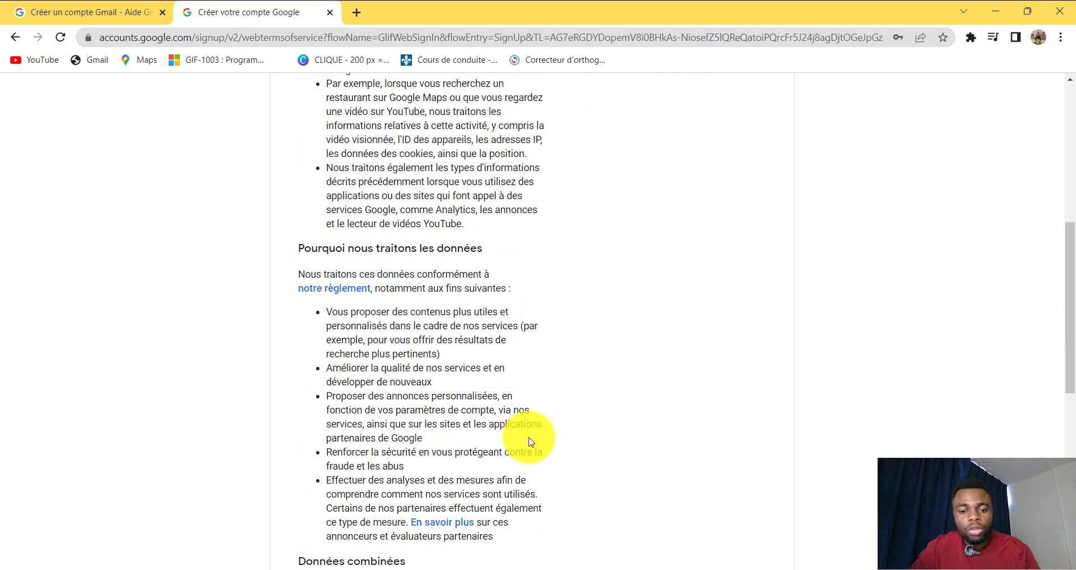
{"action": "scroll", "coordinate": [529, 436], "scroll_direction": "down", "scroll_amount": 5}
{"action": "left_click", "coordinate": [509, 481]}
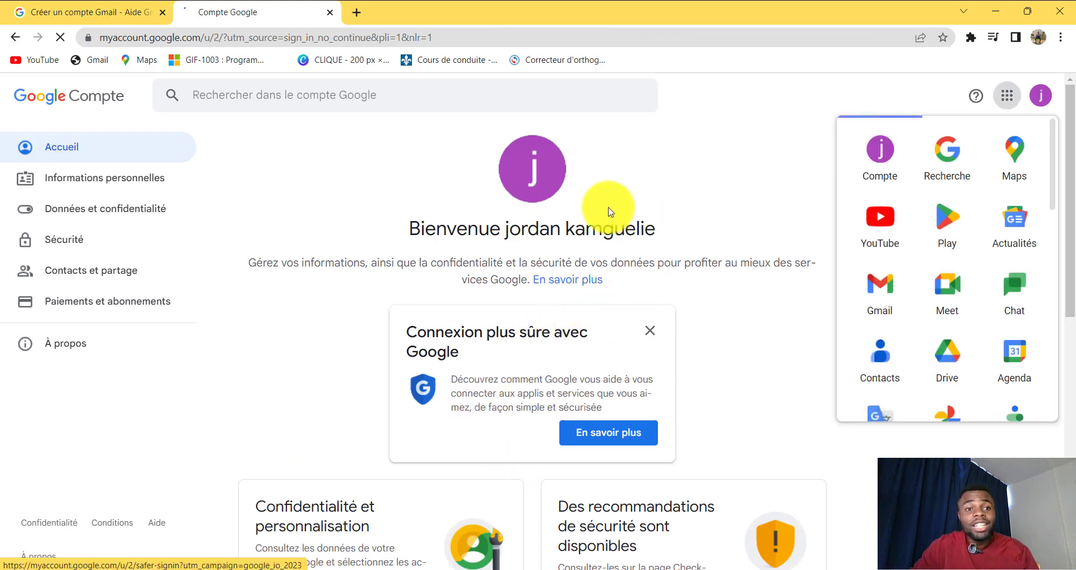
{"action": "left_click", "coordinate": [730, 188]}
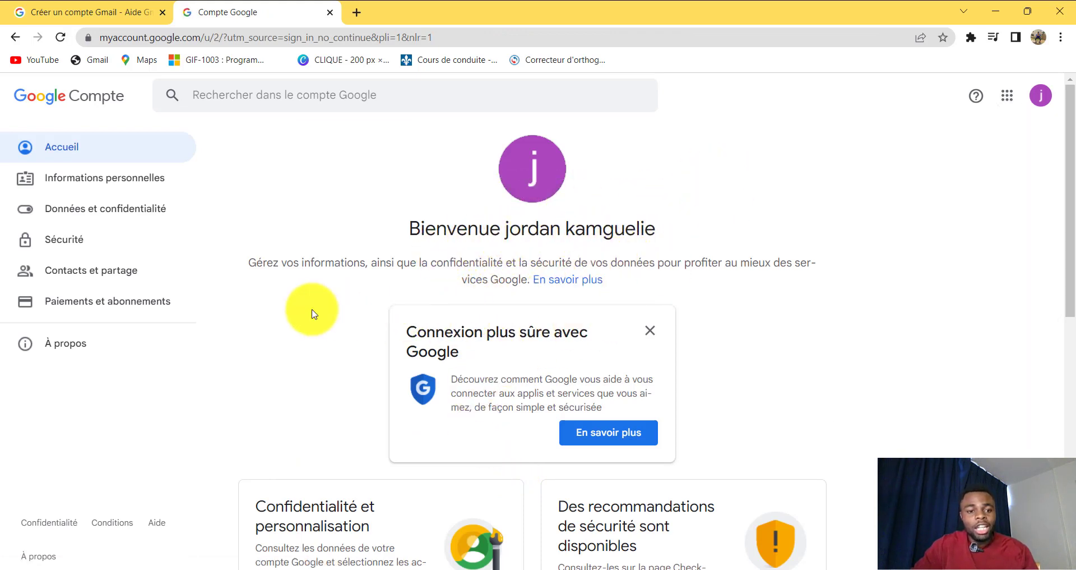
{"action": "double_click", "coordinate": [29, 156]}
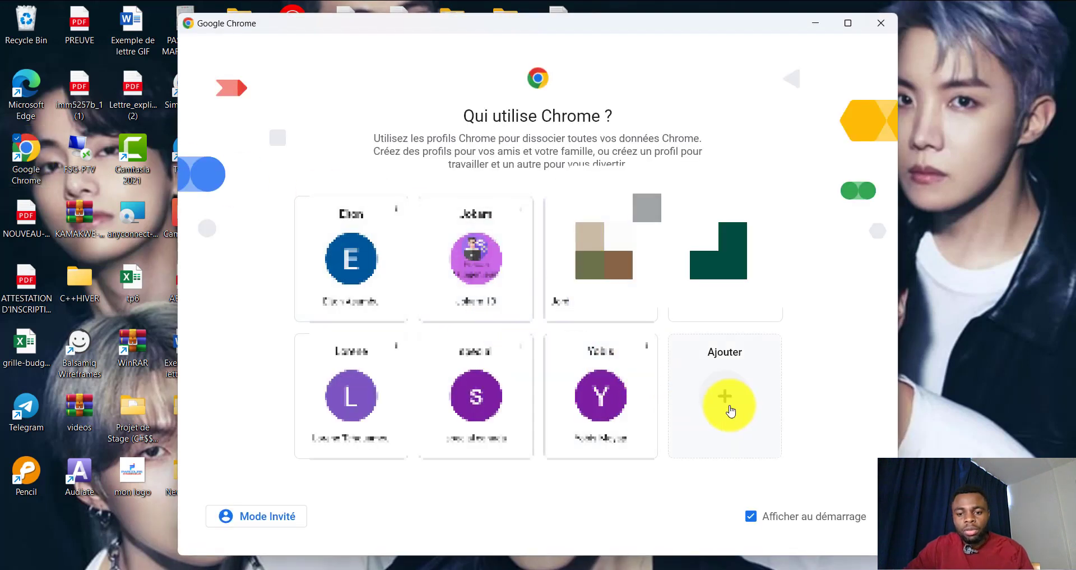
Step: Add a Chrome profile signed in with the new Gmail address and password, with sync enabled
{"action": "left_click", "coordinate": [725, 402]}
{"action": "left_click", "coordinate": [554, 380]}
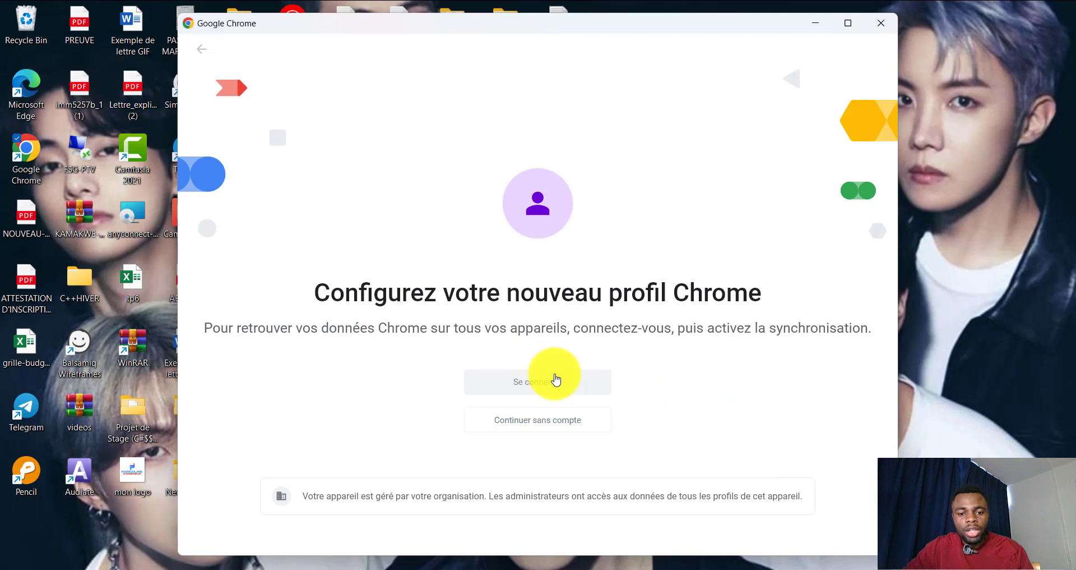
{"action": "left_click", "coordinate": [505, 288]}
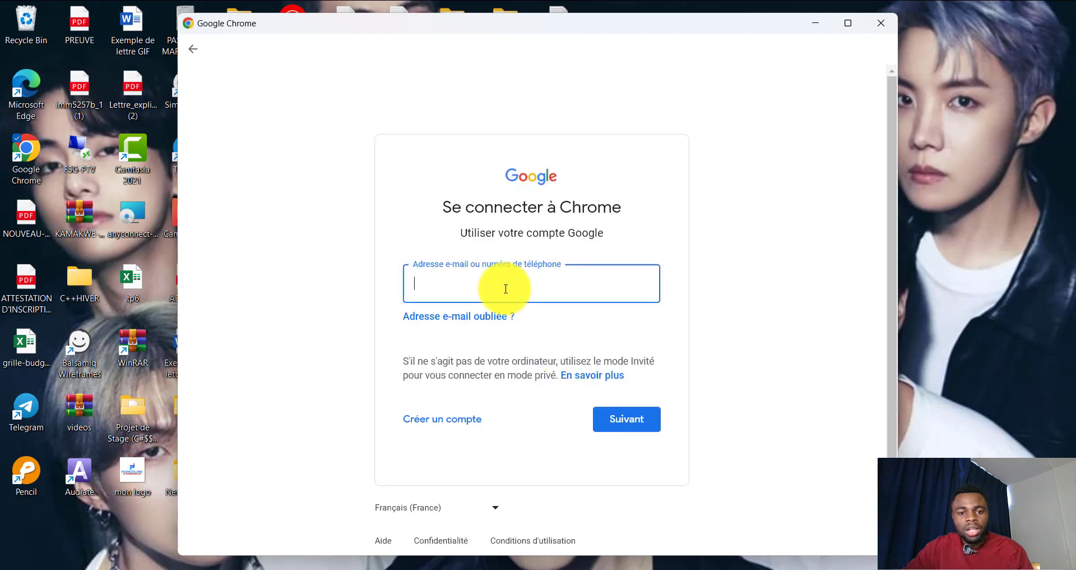
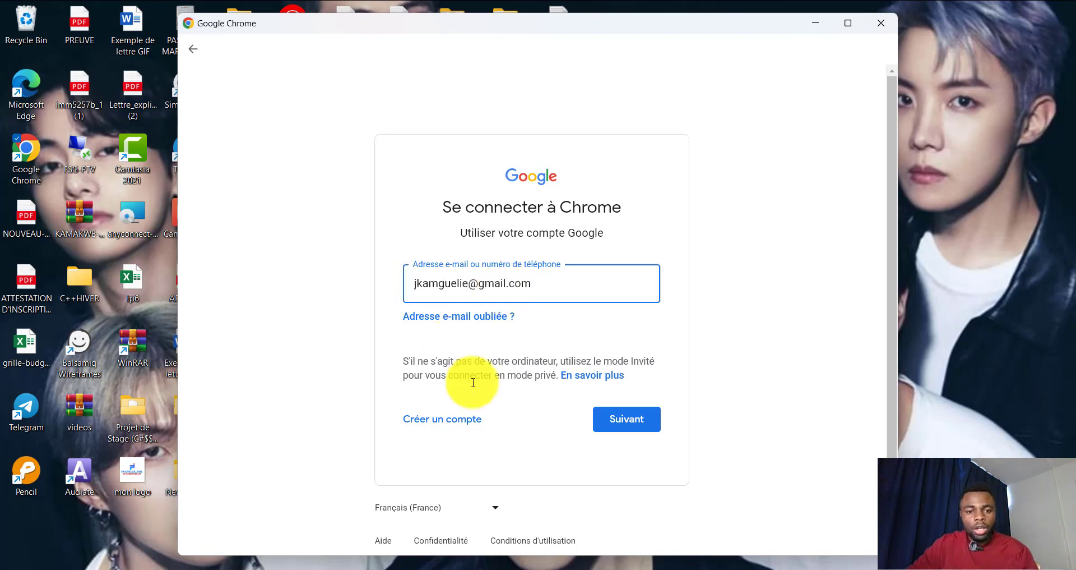
{"action": "left_click", "coordinate": [624, 422]}
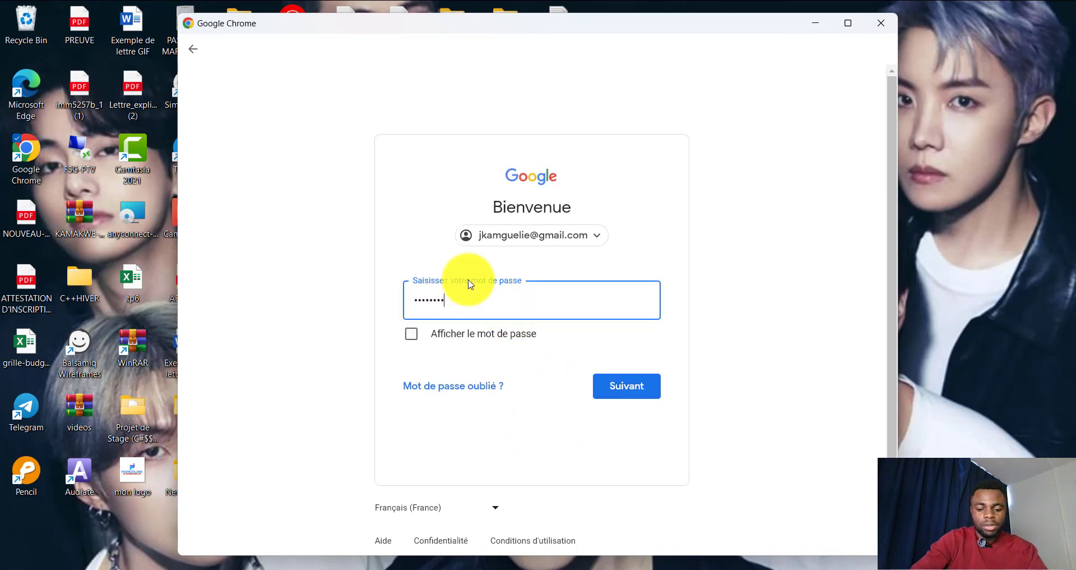
{"action": "key", "text": "Return"}
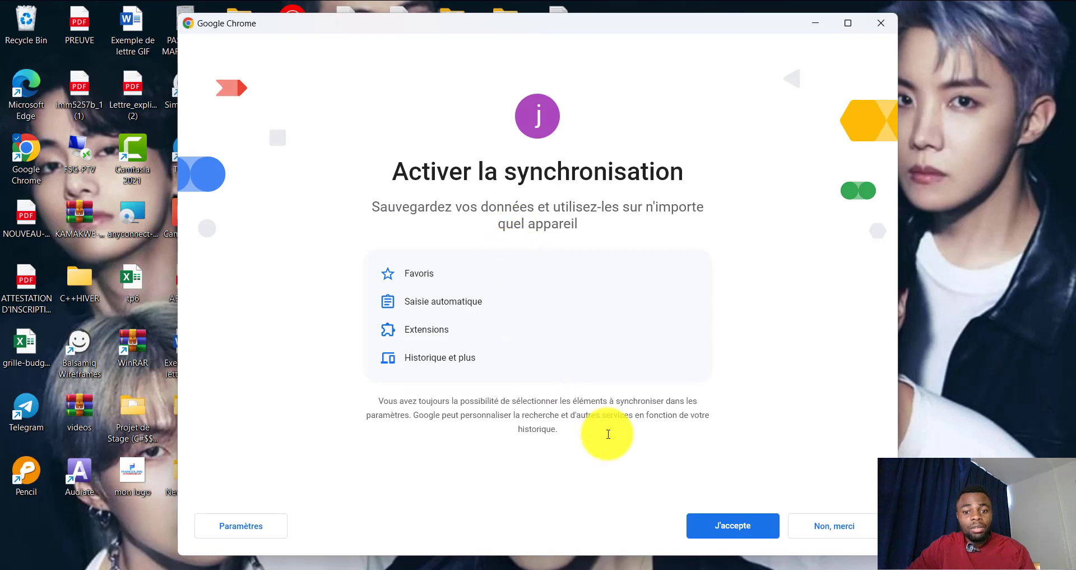
{"action": "left_click", "coordinate": [724, 527]}
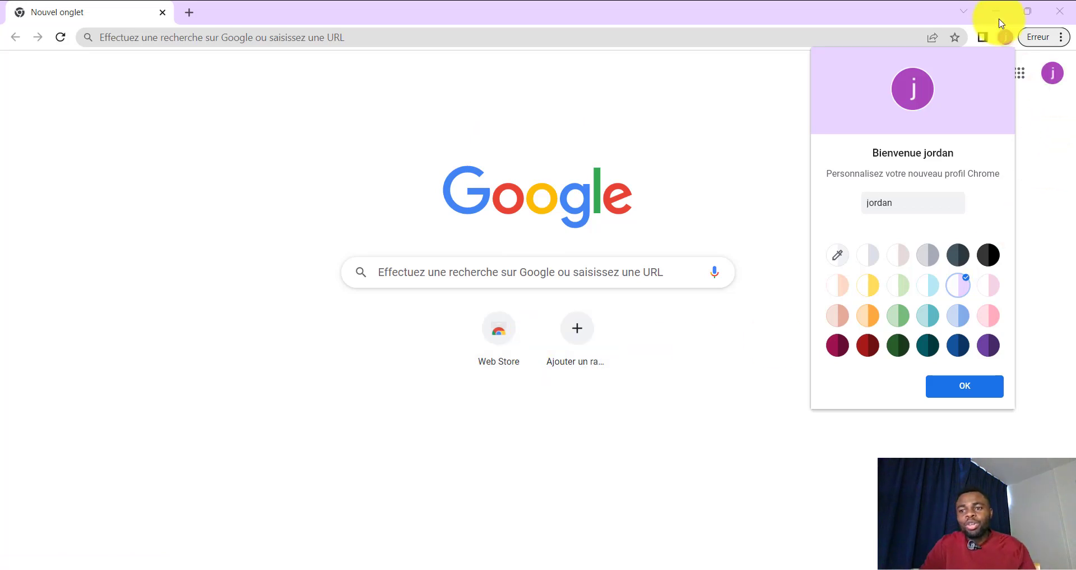
Step: Pick orange as the profile theme colour, confirm with OK, and go to YouTube via the apps grid
{"action": "left_click", "coordinate": [1054, 78]}
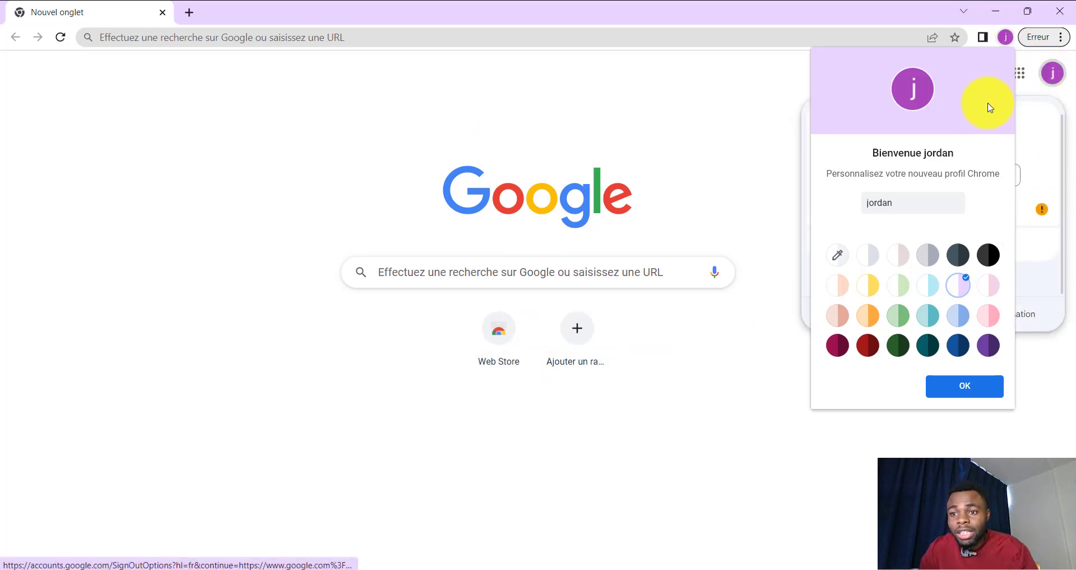
{"action": "left_click", "coordinate": [869, 286]}
{"action": "left_click", "coordinate": [869, 316]}
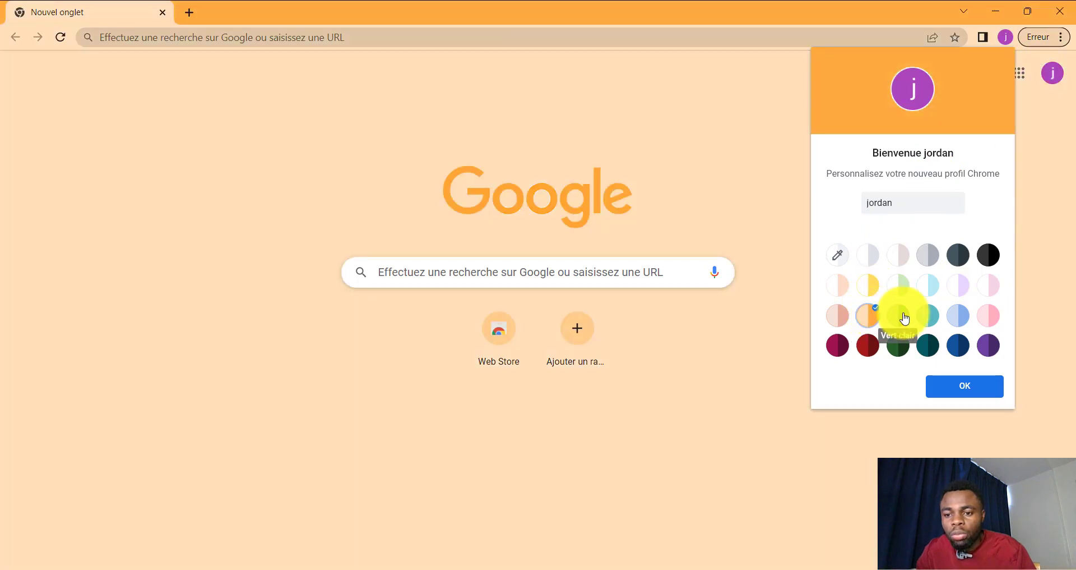
{"action": "left_click", "coordinate": [863, 289]}
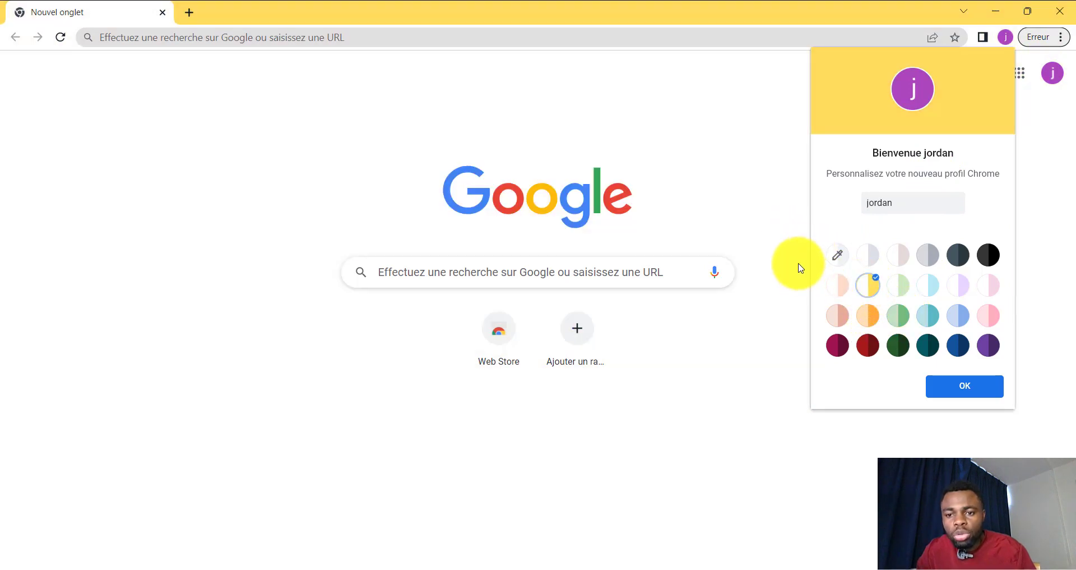
{"action": "left_click", "coordinate": [870, 320]}
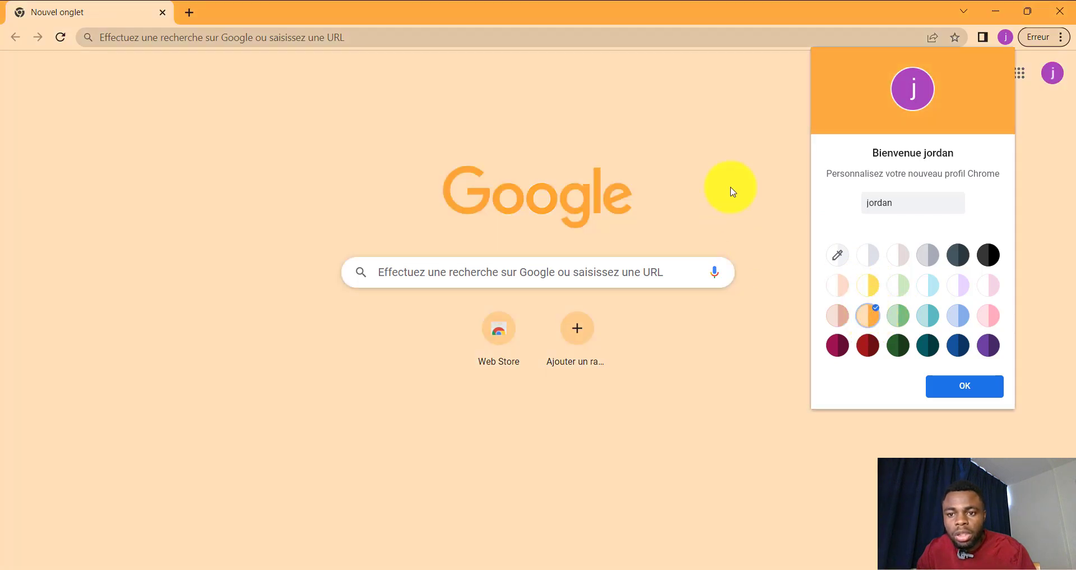
{"action": "left_click", "coordinate": [961, 386]}
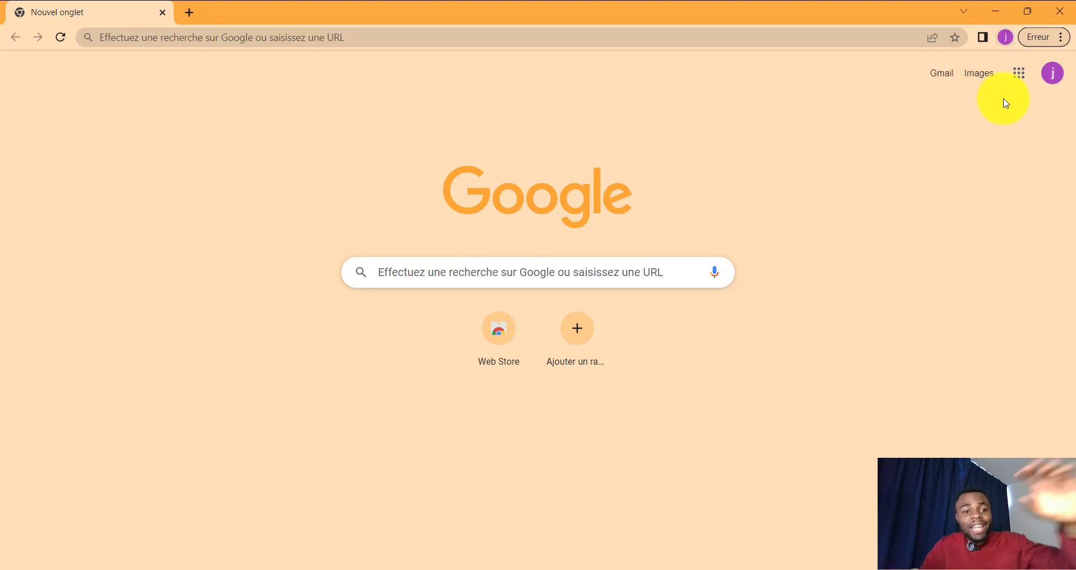
{"action": "left_click", "coordinate": [1030, 82]}
{"action": "left_click", "coordinate": [884, 206]}
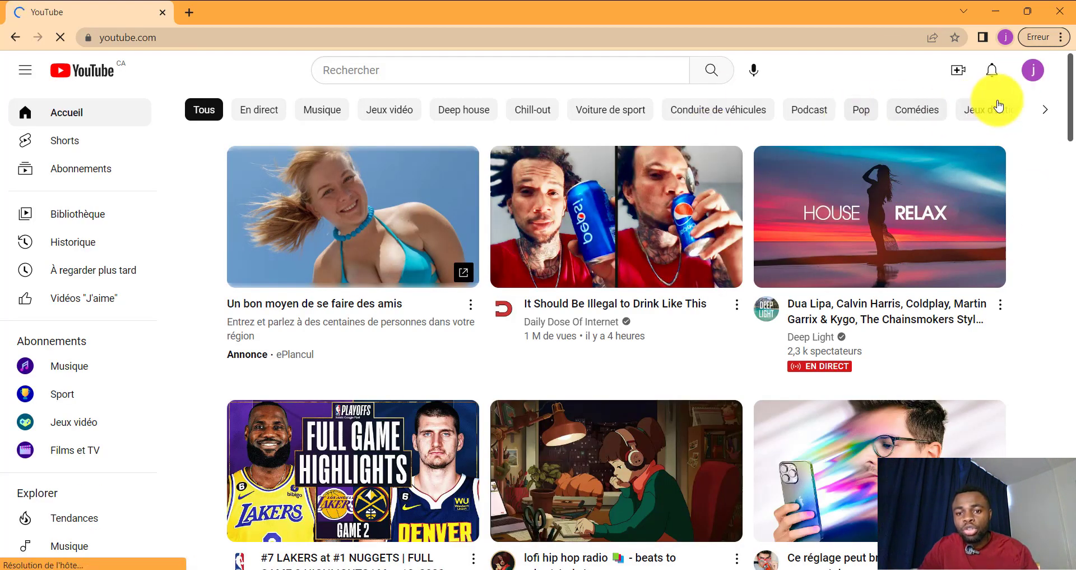
Step: Choose 'Créer une chaîne' from the YouTube account avatar menu
{"action": "left_click", "coordinate": [1034, 76]}
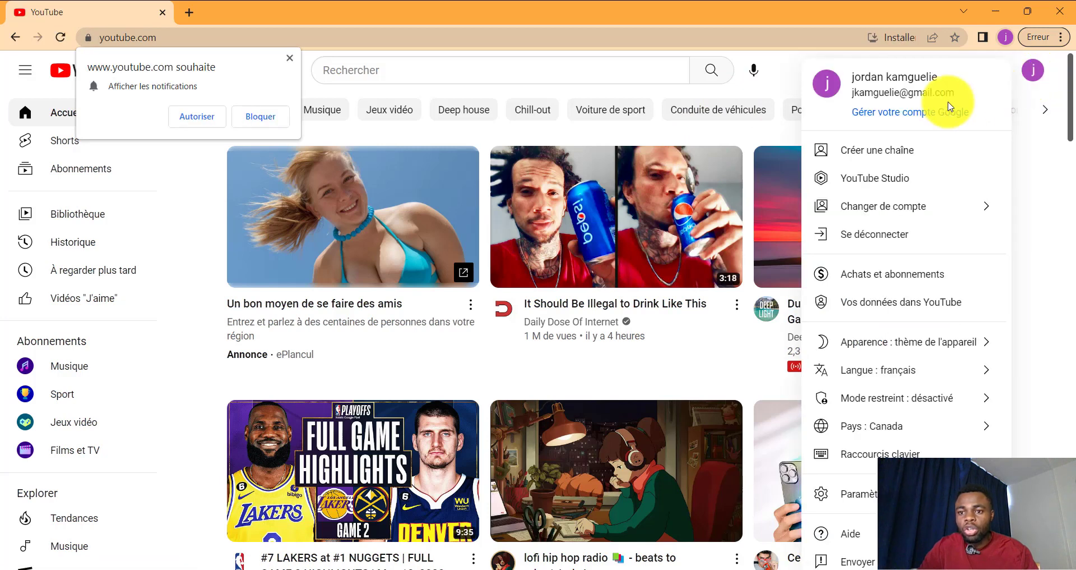
{"action": "left_click", "coordinate": [877, 151]}
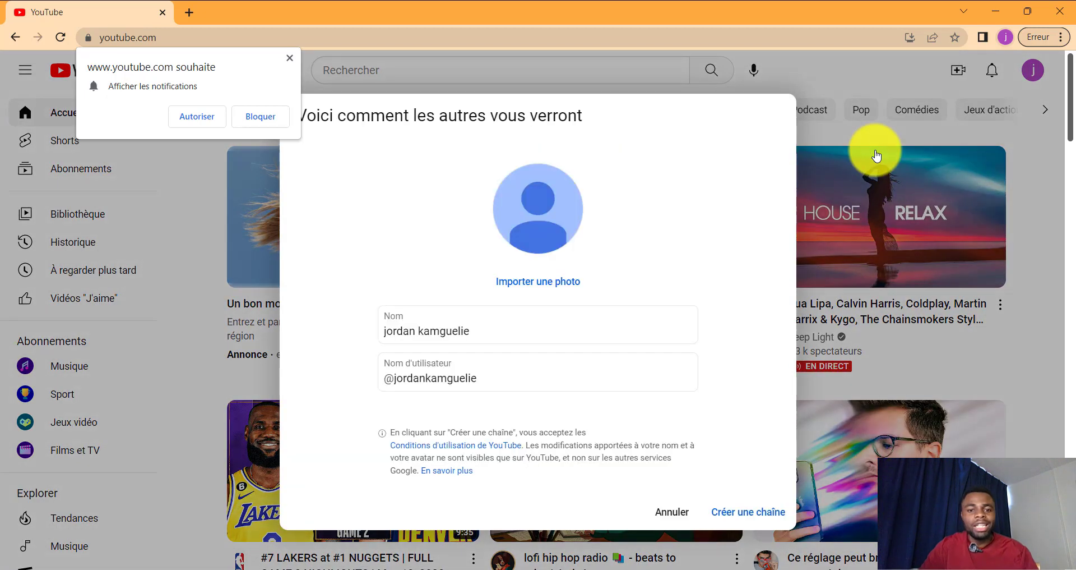
Step: Replace the prefilled channel name with 'voyage canada' and create the channel
{"action": "left_click", "coordinate": [690, 337]}
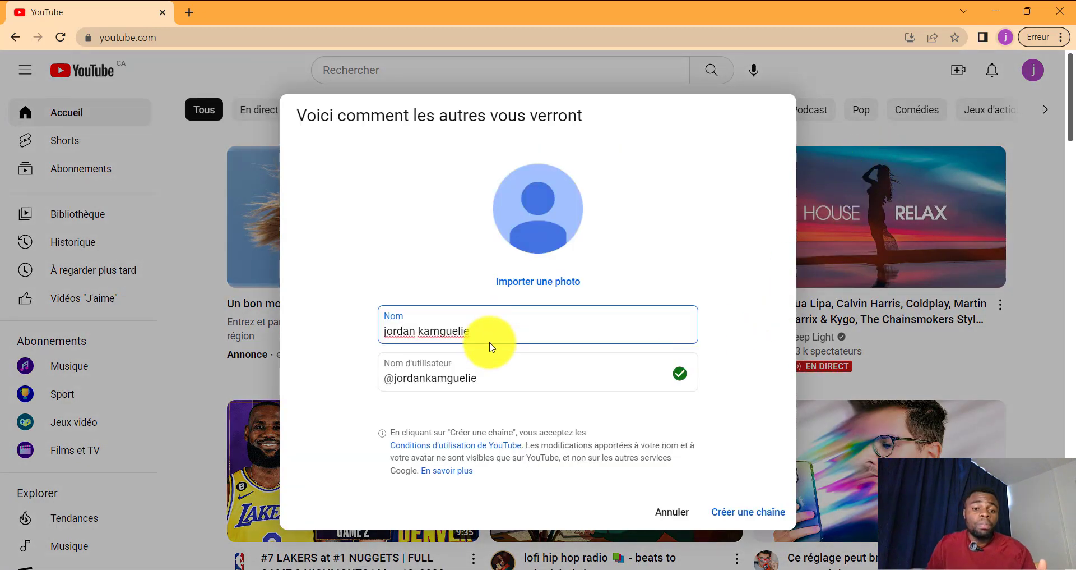
{"action": "left_click_drag", "start_coordinate": [488, 334], "coordinate": [339, 352]}
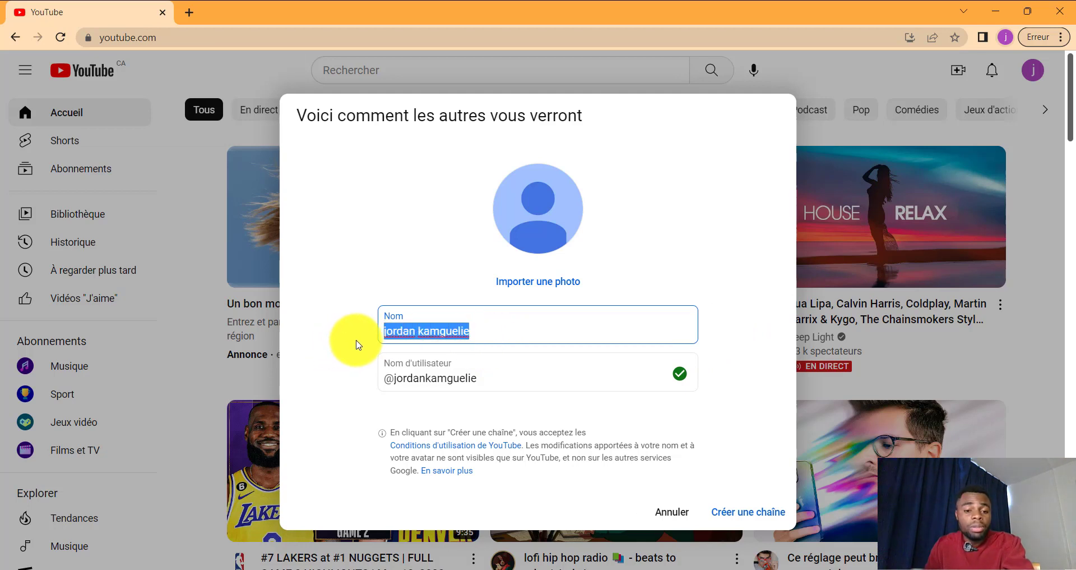
{"action": "key", "text": "BackSpace"}
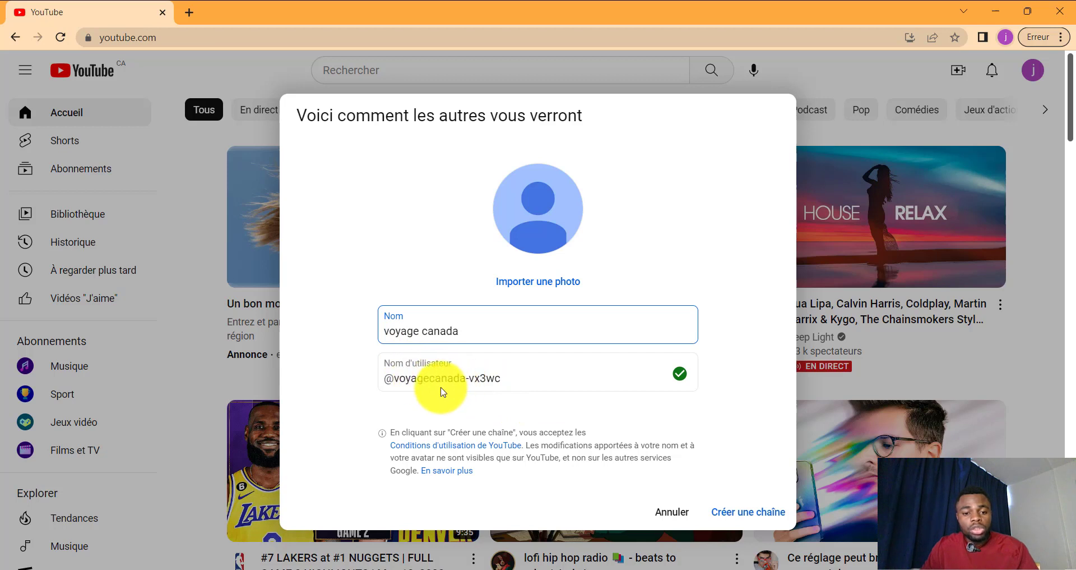
{"action": "left_click", "coordinate": [747, 513]}
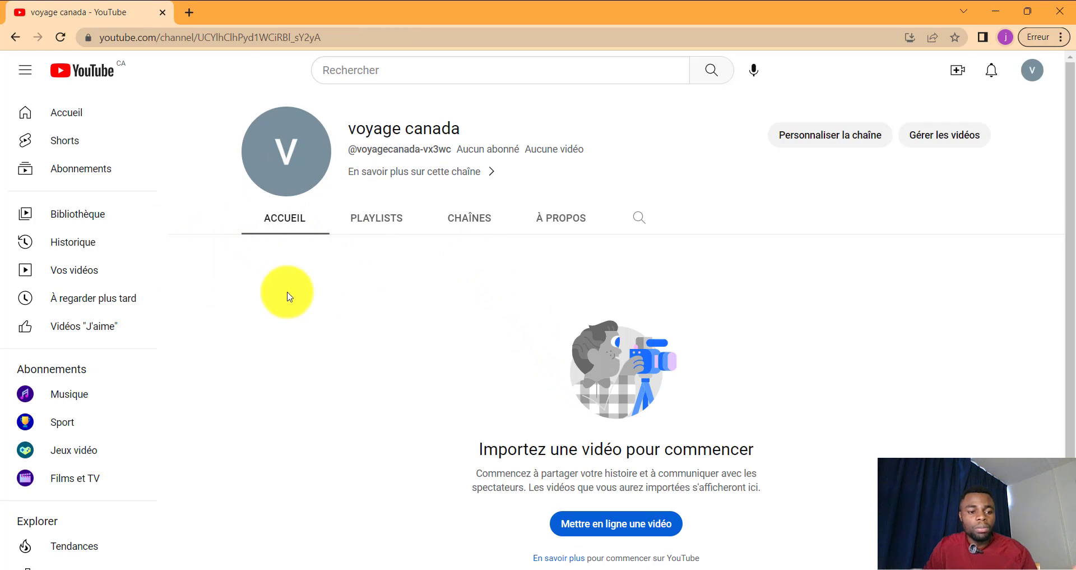
Step: Browse the ACCUEIL, PLAYLISTS and CHAÎNES tabs, then open 'Personnaliser la chaîne' in a new tab
{"action": "left_click", "coordinate": [292, 224]}
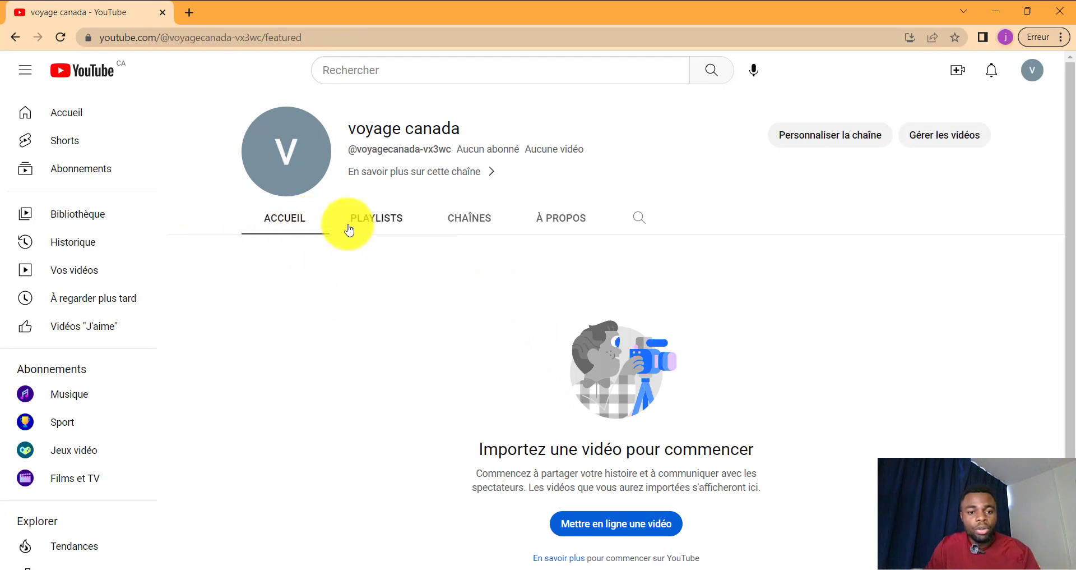
{"action": "left_click", "coordinate": [377, 226]}
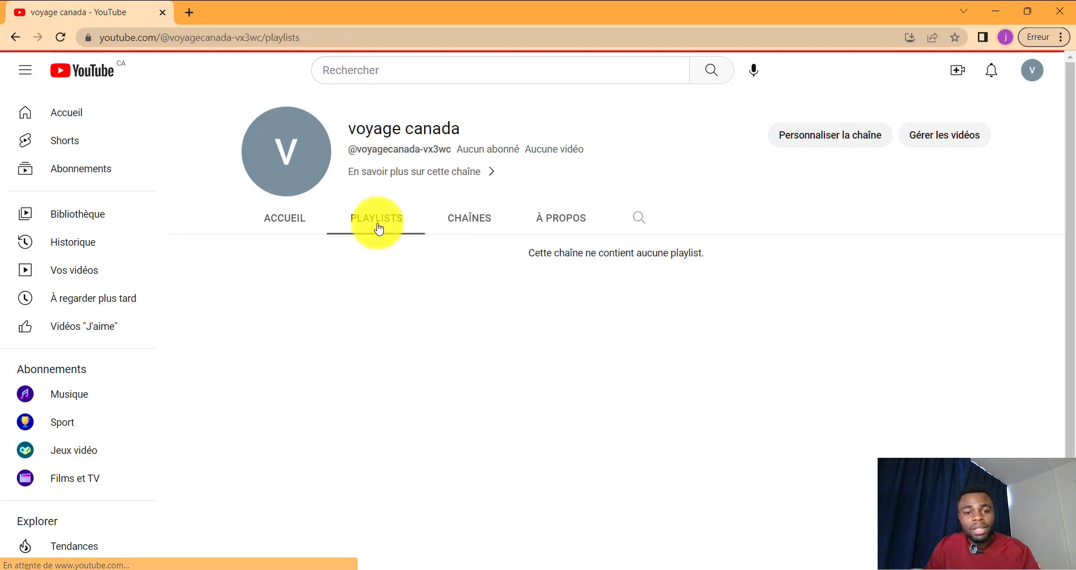
{"action": "left_click", "coordinate": [462, 221]}
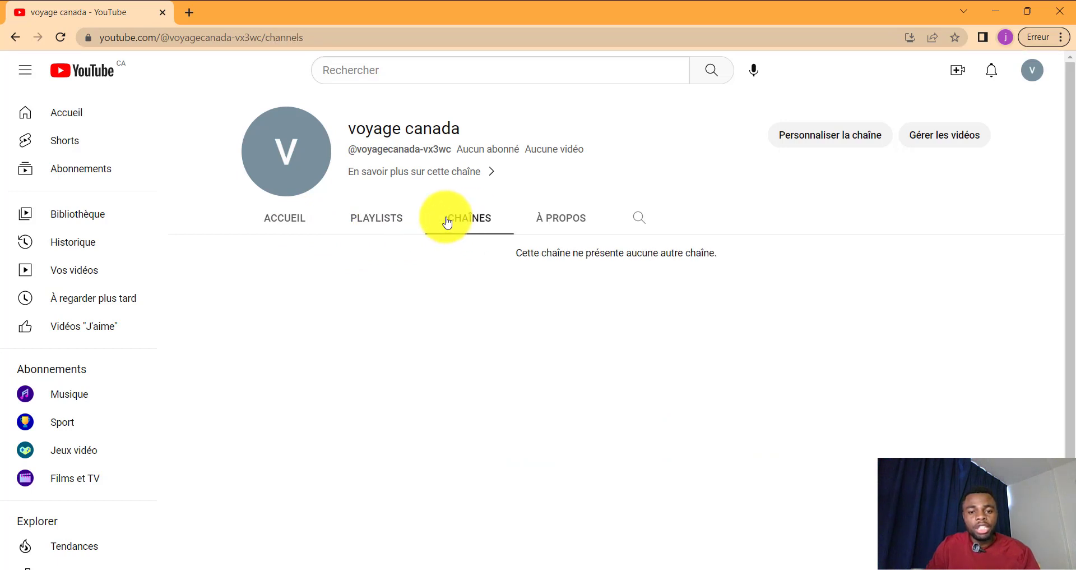
{"action": "left_click", "coordinate": [796, 128]}
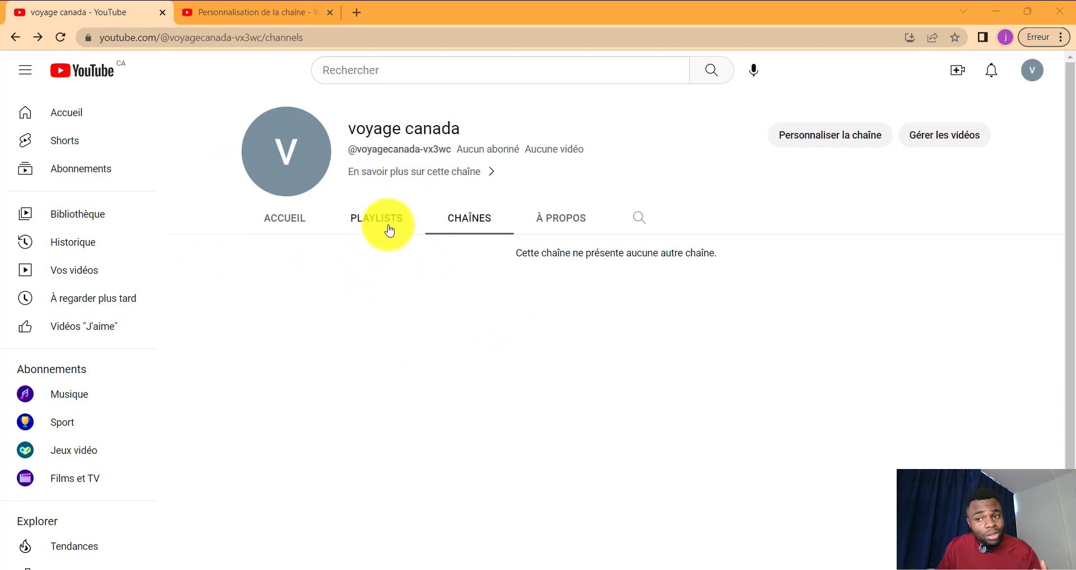
Step: Open channel customisation in YouTube Studio, dismiss the welcome dialog, and open the public channel page
{"action": "left_click", "coordinate": [839, 140]}
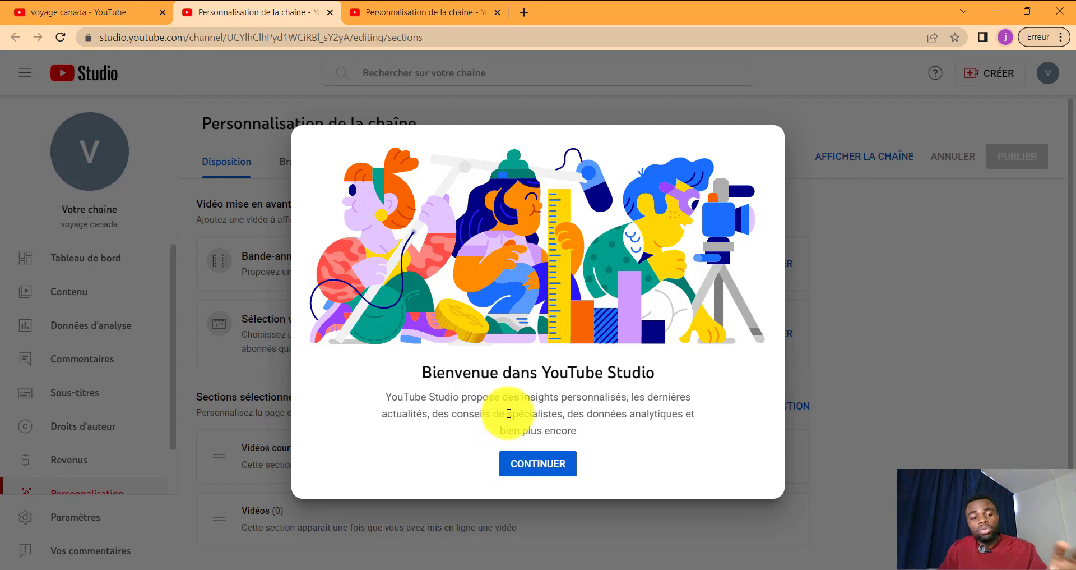
{"action": "left_click", "coordinate": [539, 471]}
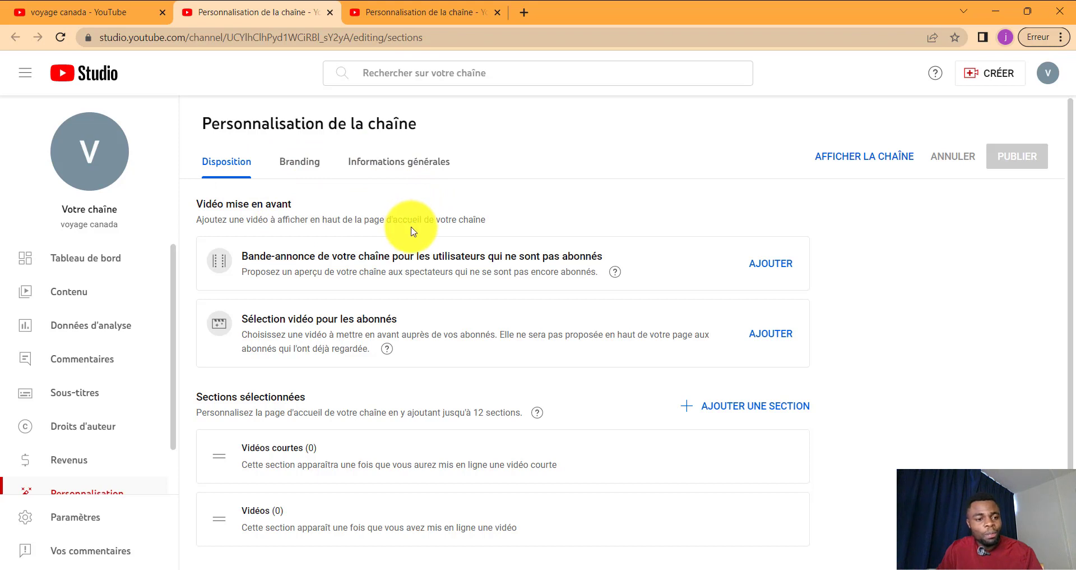
{"action": "left_click", "coordinate": [89, 155]}
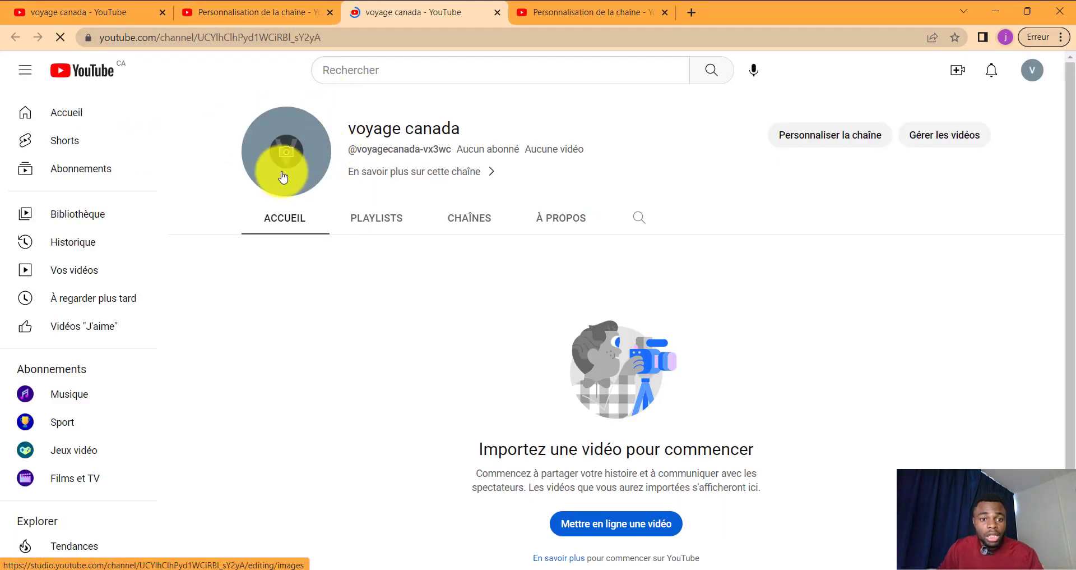
Step: Open the Branding settings and start importing a profile photo, then cancel, keeping the default V
{"action": "left_click", "coordinate": [284, 160]}
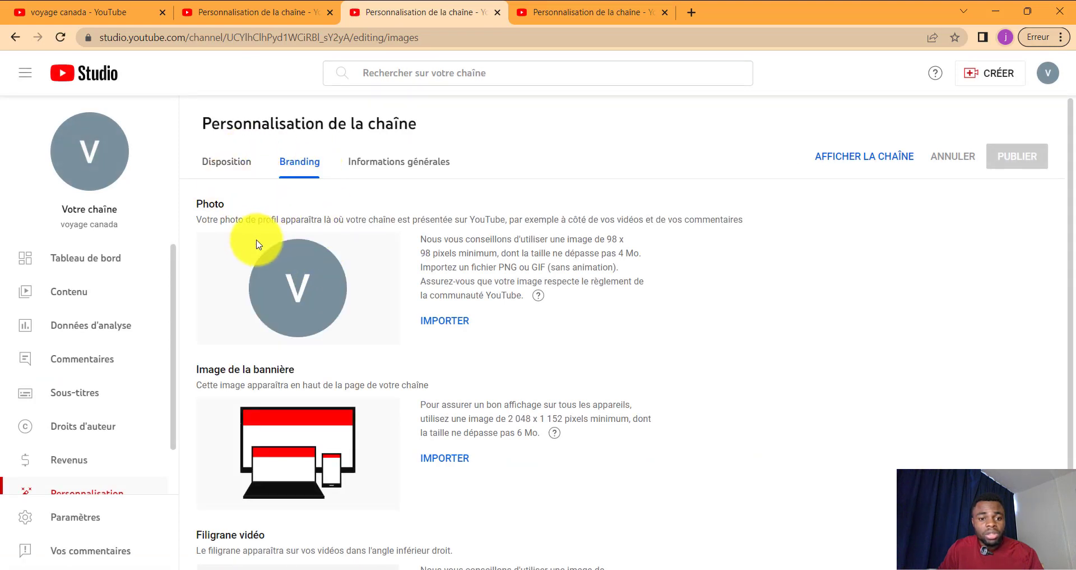
{"action": "scroll", "coordinate": [326, 244], "scroll_direction": "down", "scroll_amount": 1}
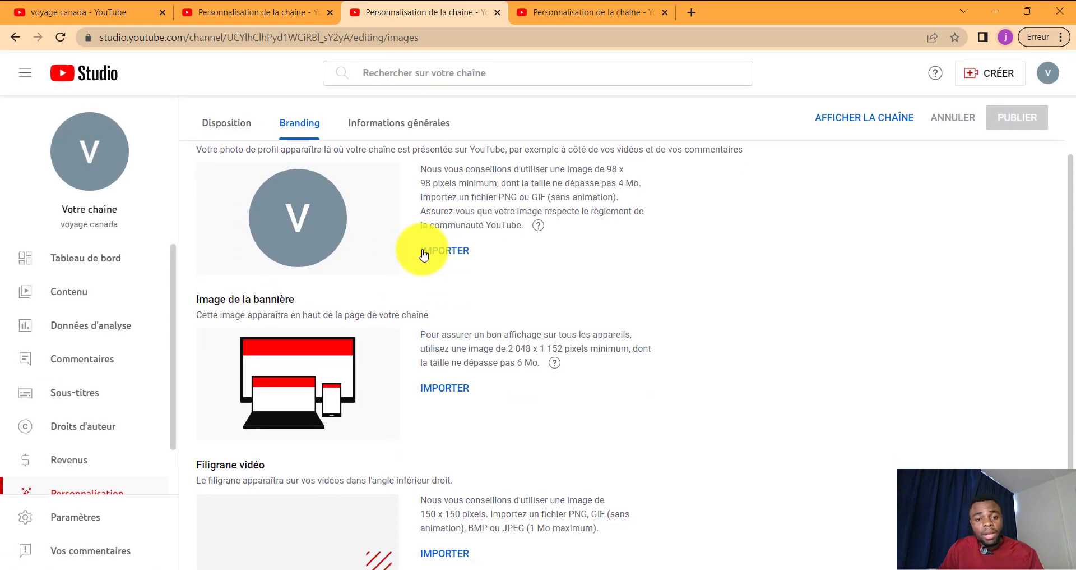
{"action": "left_click", "coordinate": [443, 250]}
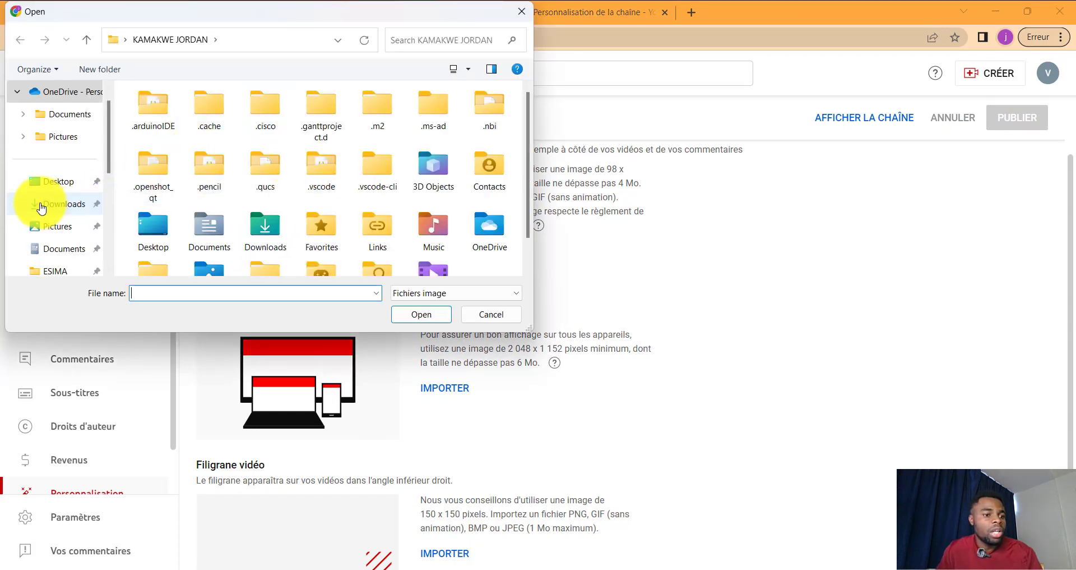
{"action": "left_click", "coordinate": [520, 11]}
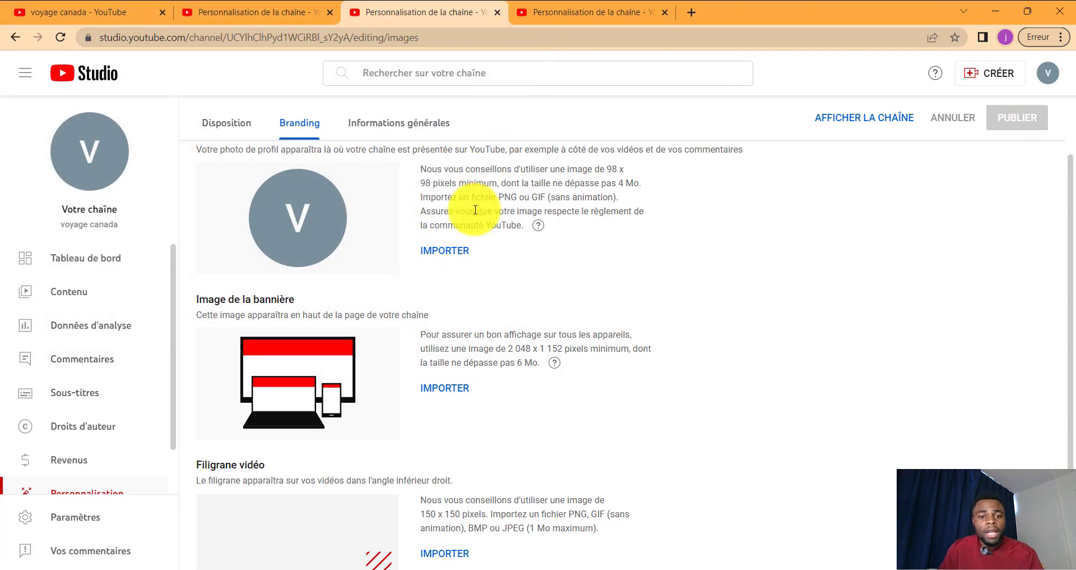
{"action": "scroll", "coordinate": [477, 211], "scroll_direction": "up", "scroll_amount": 1}
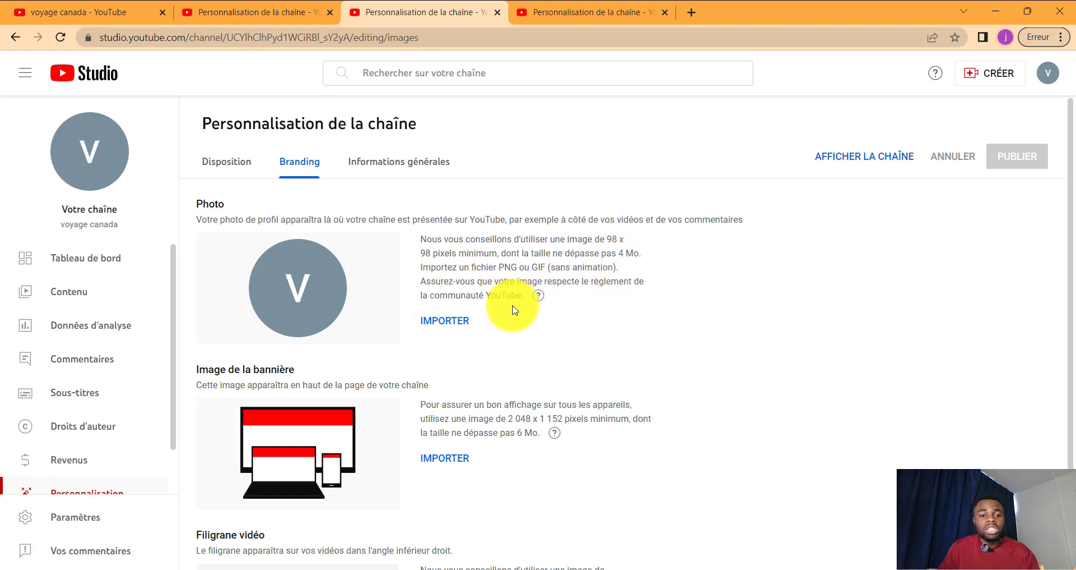
{"action": "scroll", "coordinate": [512, 305], "scroll_direction": "down", "scroll_amount": 2}
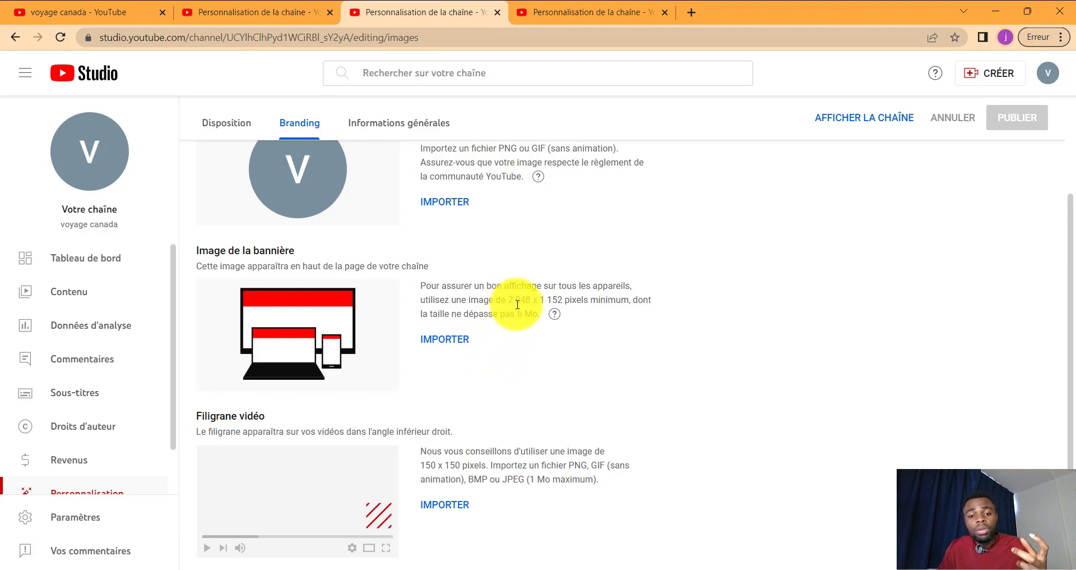
{"action": "mouse_move", "coordinate": [555, 312]}
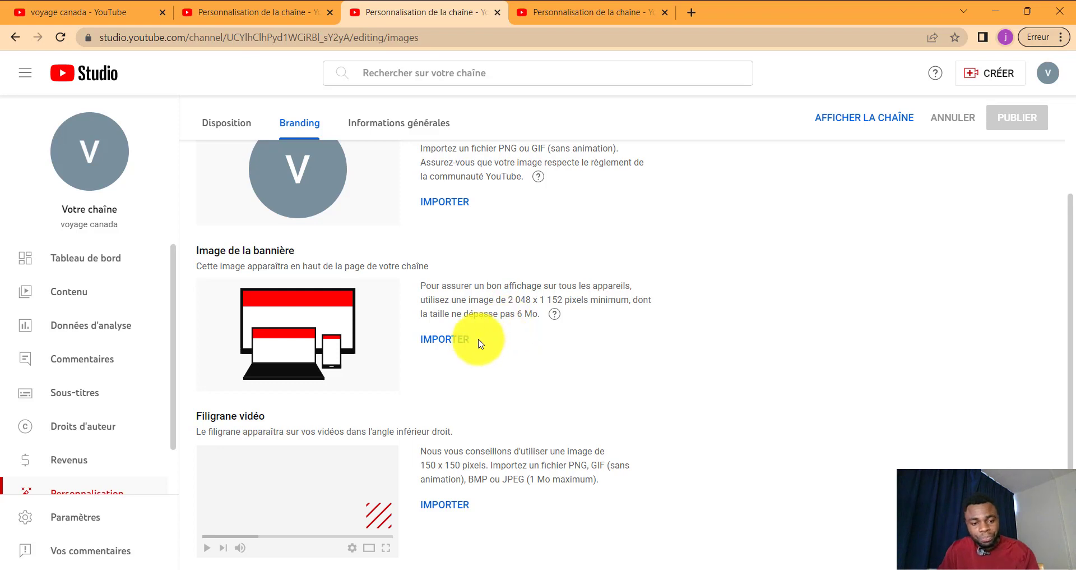
{"action": "scroll", "coordinate": [445, 353], "scroll_direction": "up", "scroll_amount": 3}
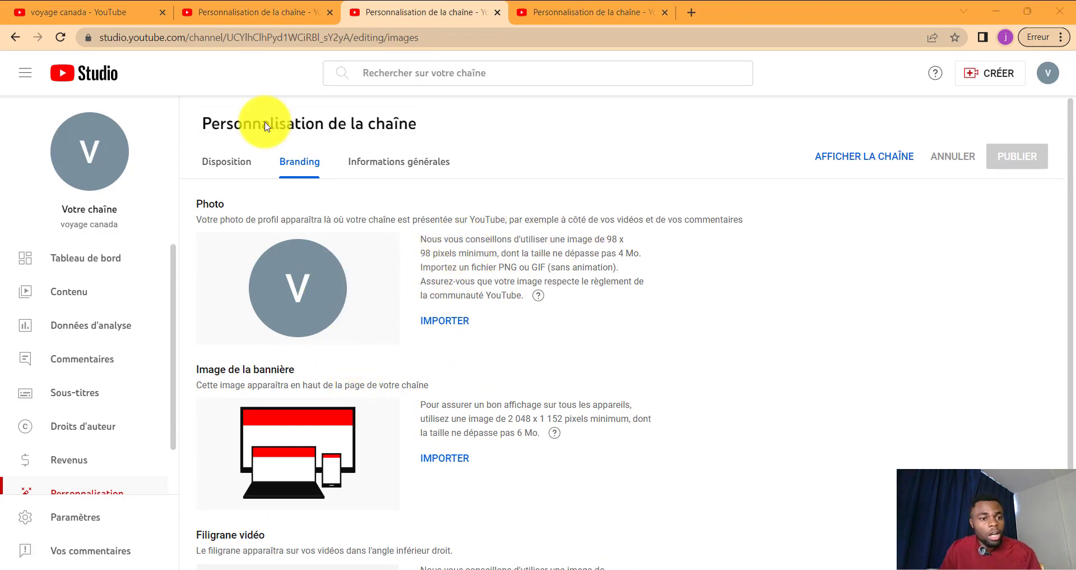
Step: Go back to 'Personnaliser la chaîne' and show the 'Informations générales' tab with name and handle
{"action": "left_click", "coordinate": [17, 40]}
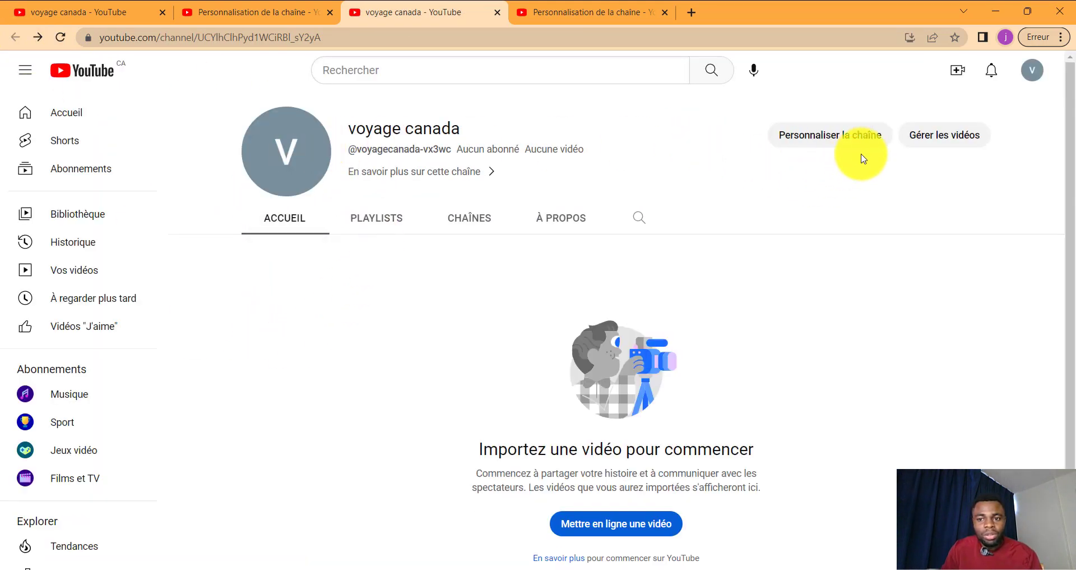
{"action": "left_click", "coordinate": [832, 136]}
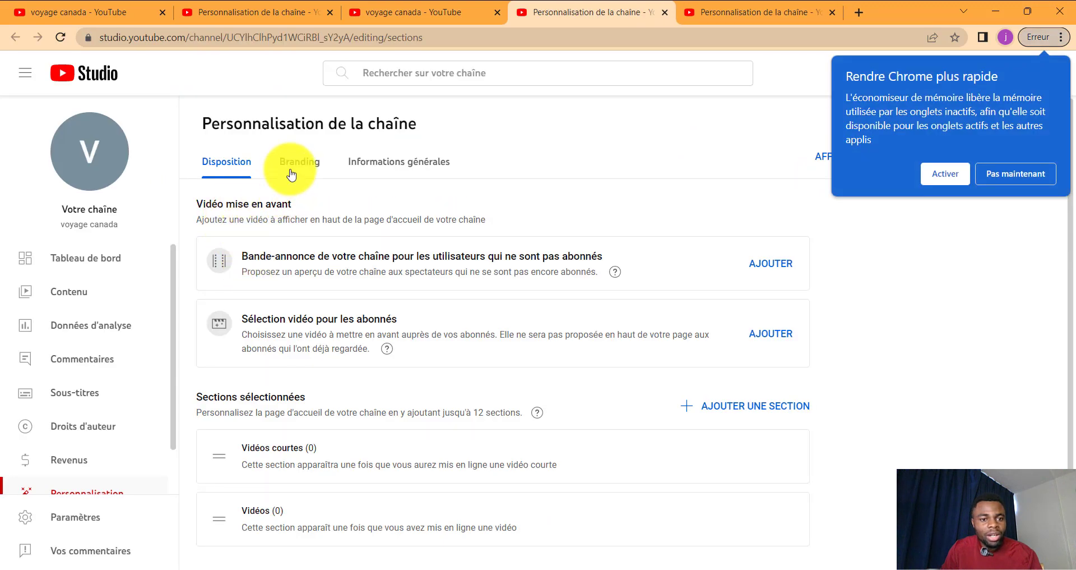
{"action": "left_click", "coordinate": [373, 168]}
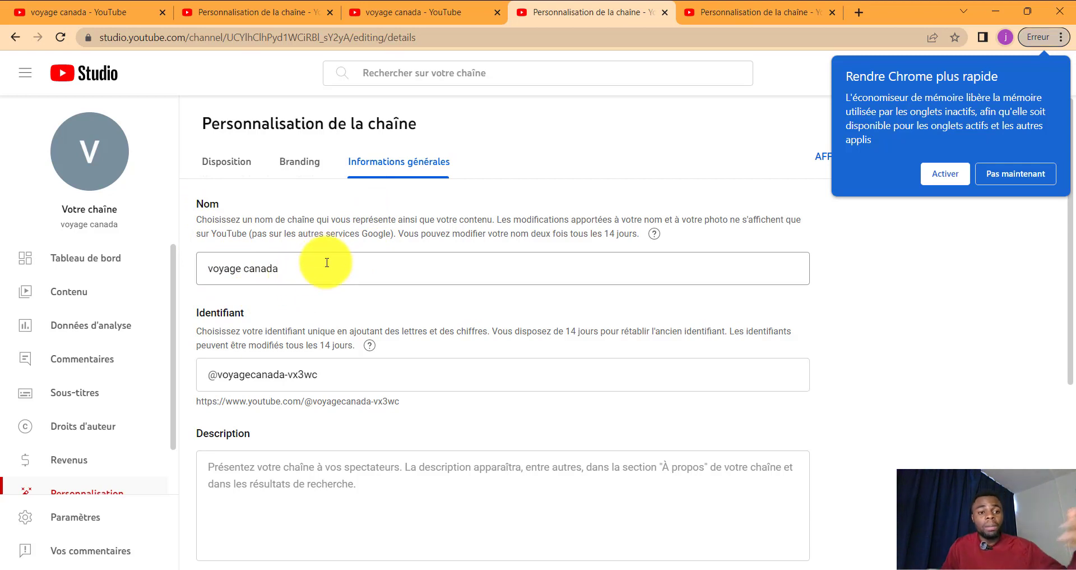
{"action": "left_click", "coordinate": [244, 270]}
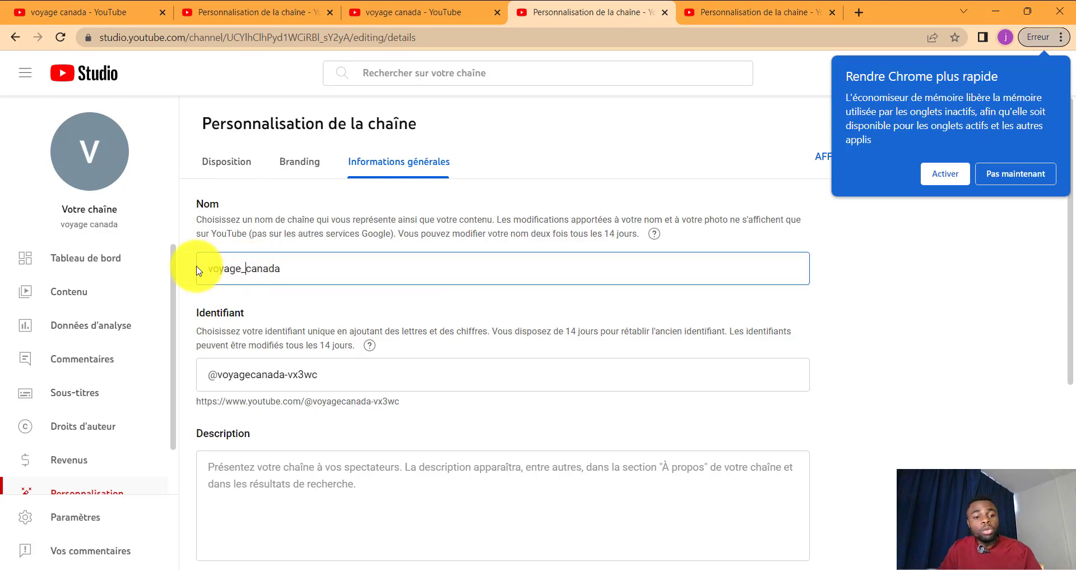
{"action": "key", "text": "BackSpace"}
{"action": "type", "text": "_"}
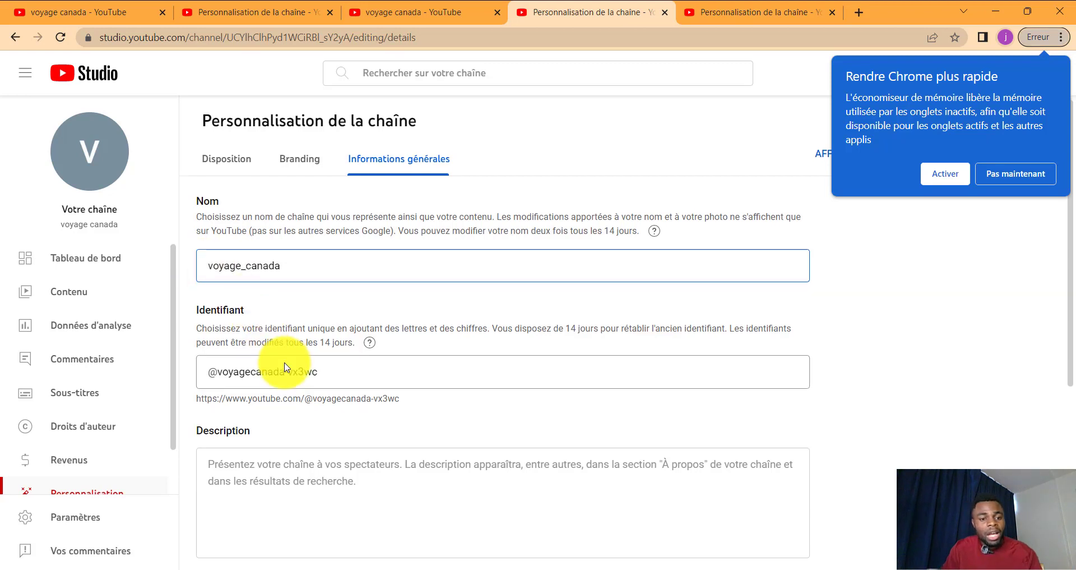
{"action": "scroll", "coordinate": [269, 368], "scroll_direction": "down", "scroll_amount": 1}
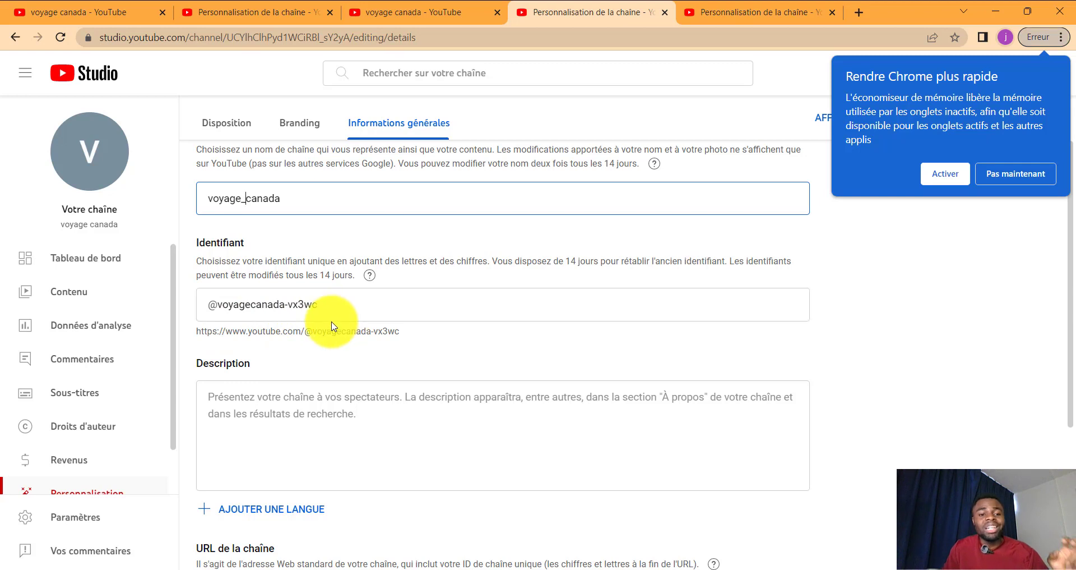
{"action": "scroll", "coordinate": [338, 335], "scroll_direction": "down", "scroll_amount": 3}
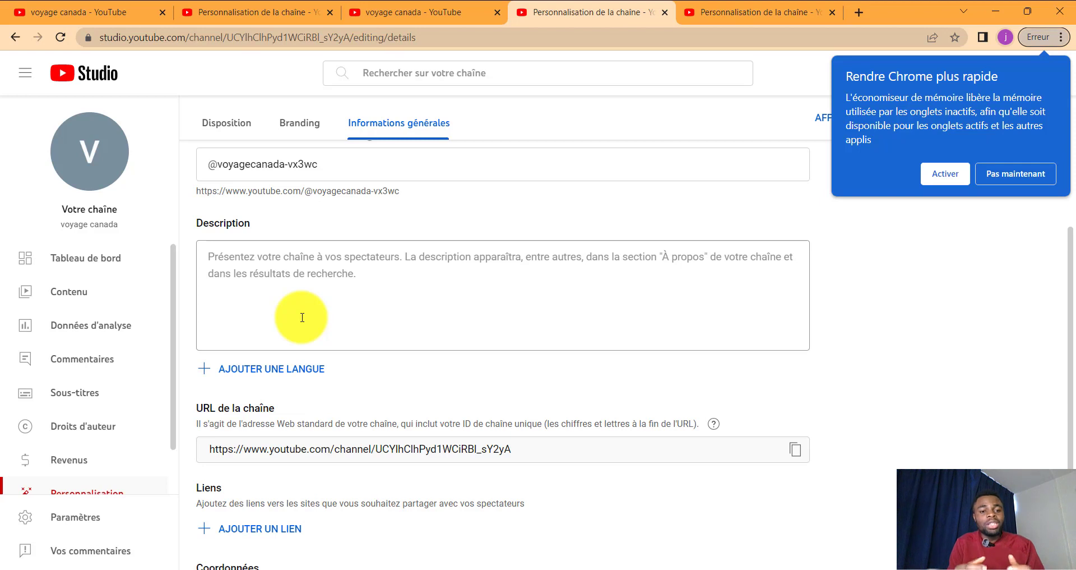
{"action": "left_click", "coordinate": [221, 266]}
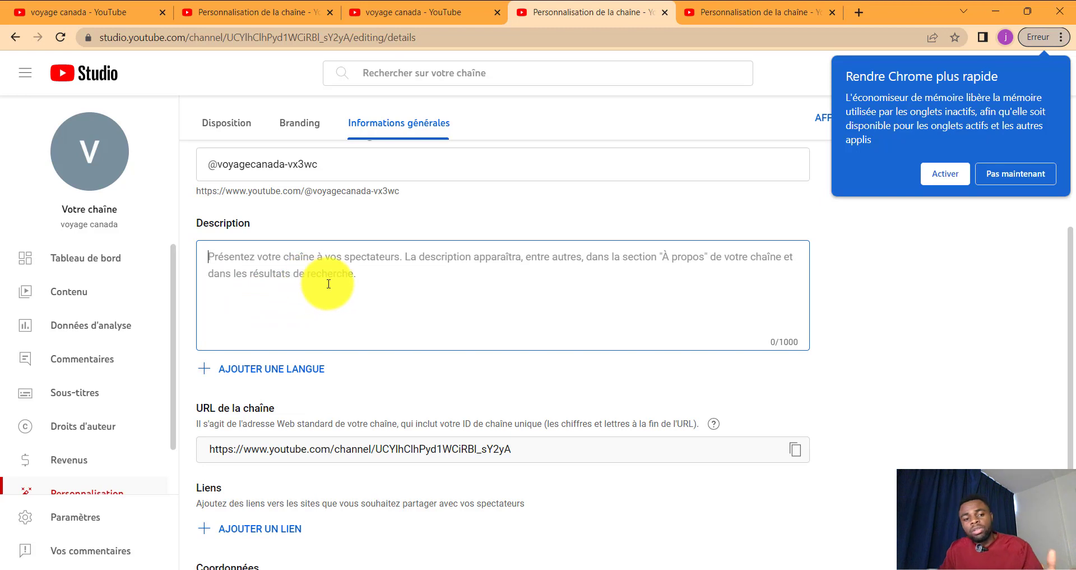
Step: Copy the channel URL to the clipboard
{"action": "scroll", "coordinate": [290, 283], "scroll_direction": "down", "scroll_amount": 2}
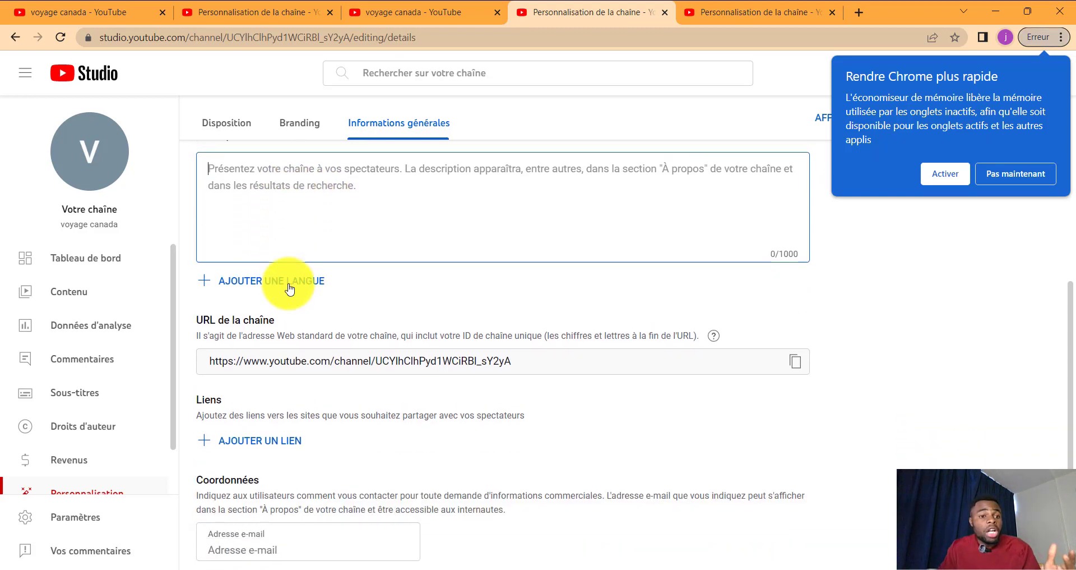
{"action": "scroll", "coordinate": [289, 286], "scroll_direction": "up", "scroll_amount": 3}
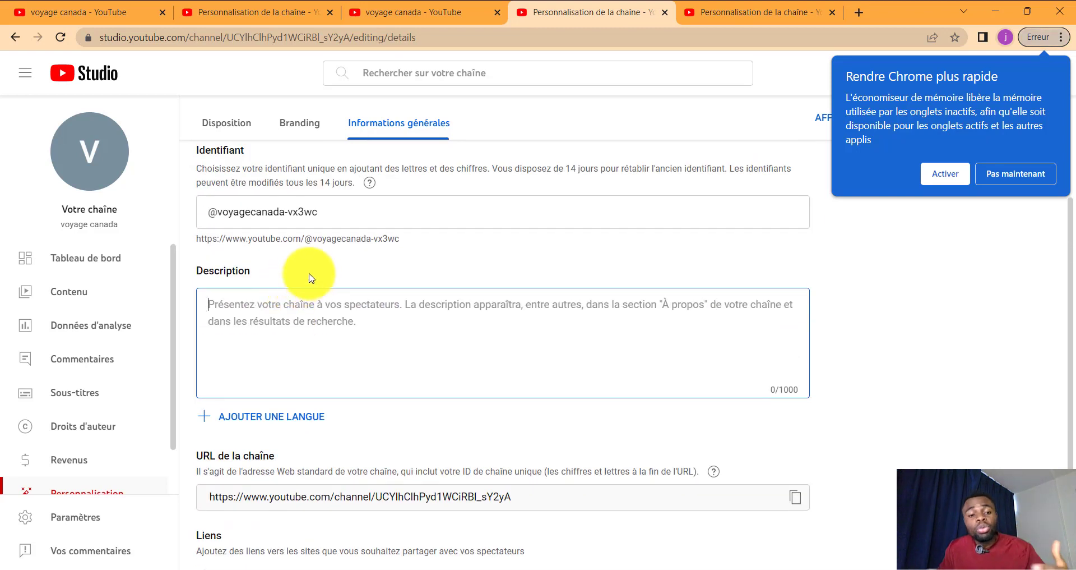
{"action": "scroll", "coordinate": [305, 286], "scroll_direction": "down", "scroll_amount": 2}
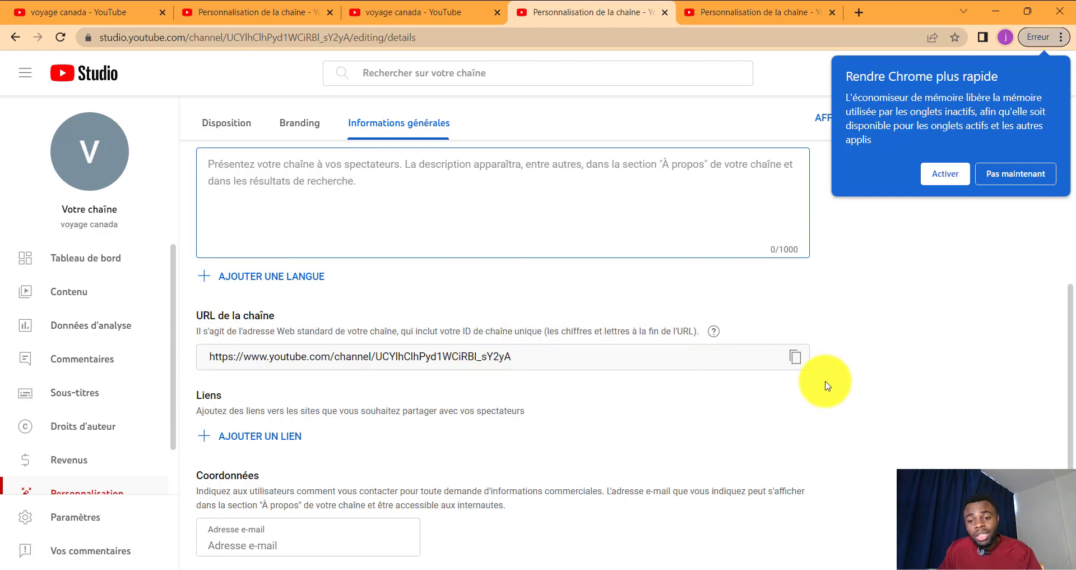
{"action": "left_click", "coordinate": [795, 357]}
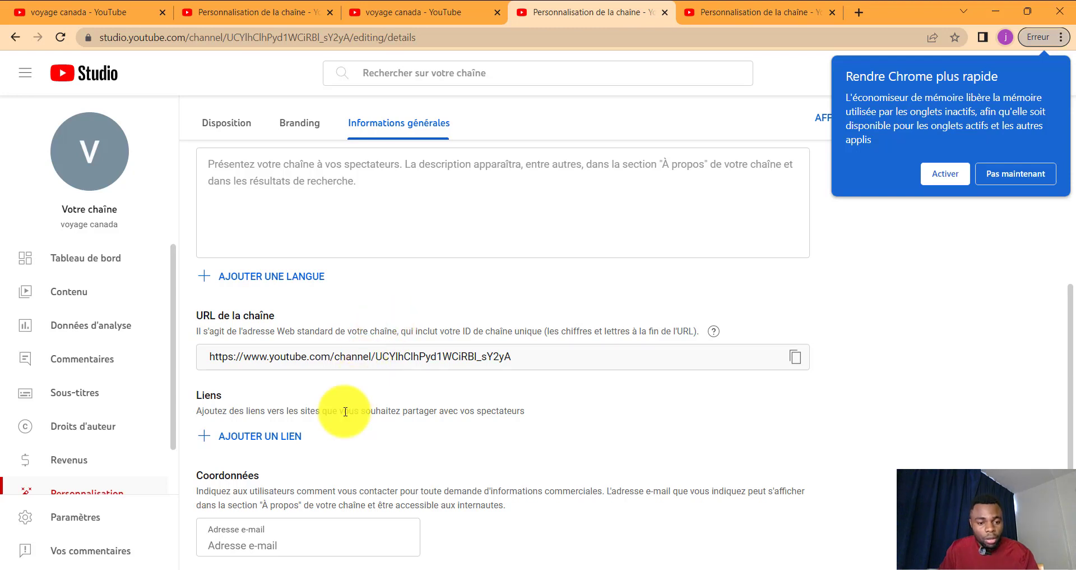
Step: Add an empty link row, delete it again, and focus the contact e-mail field
{"action": "left_click", "coordinate": [213, 436]}
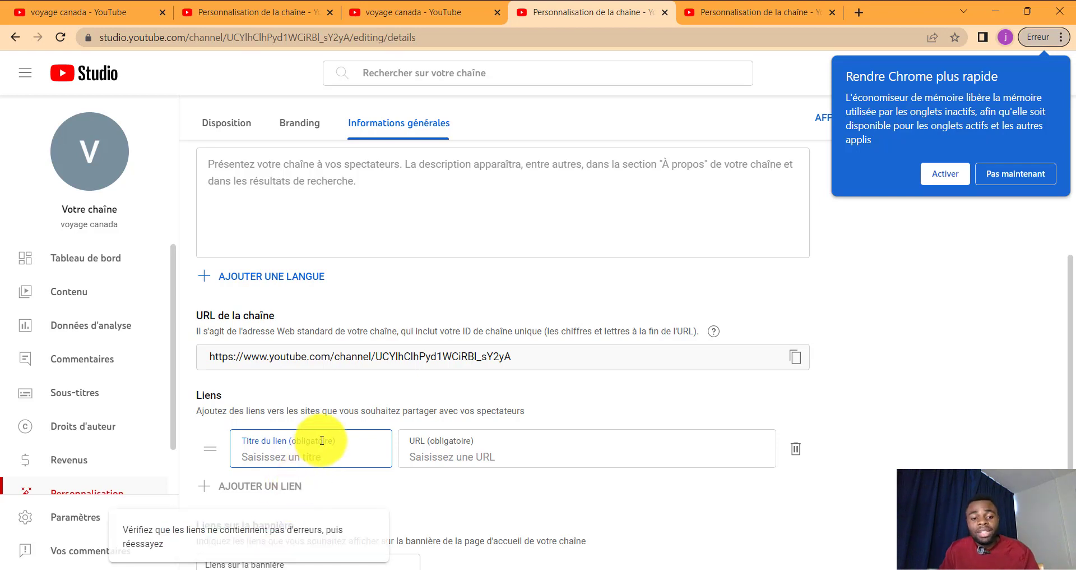
{"action": "scroll", "coordinate": [313, 459], "scroll_direction": "down", "scroll_amount": 3}
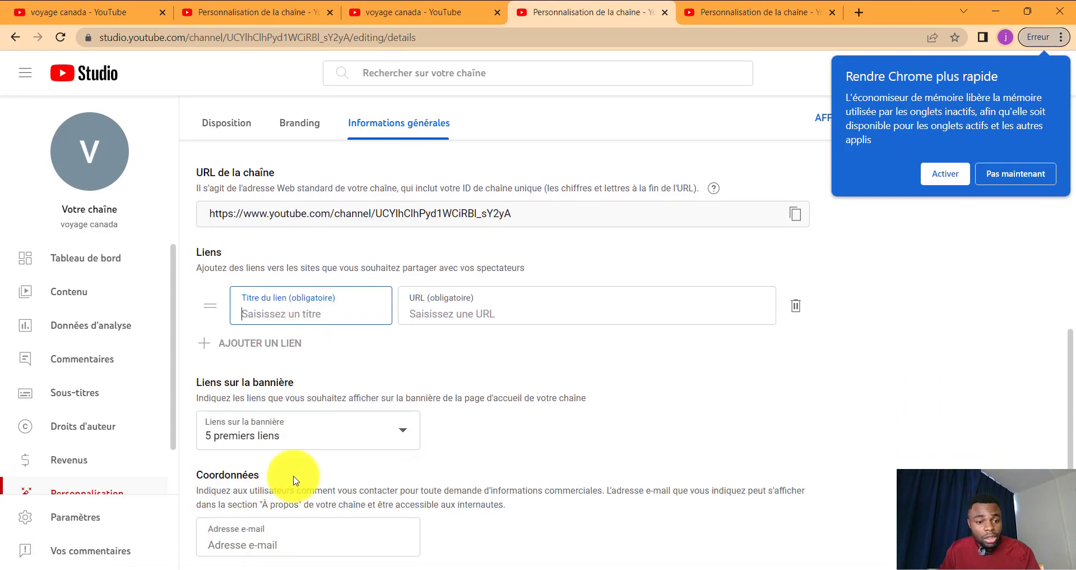
{"action": "left_click", "coordinate": [456, 126]}
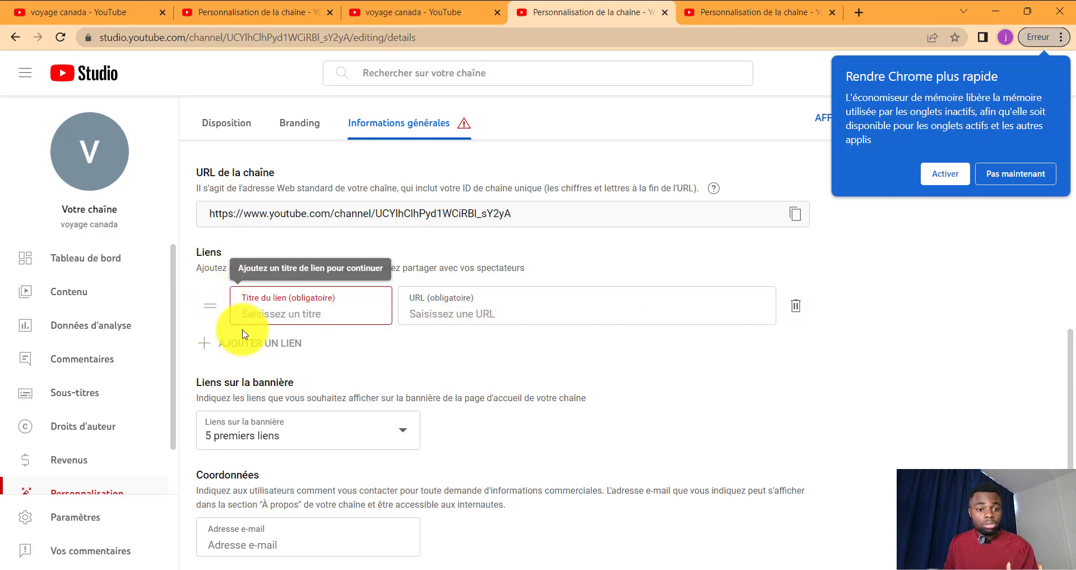
{"action": "left_click", "coordinate": [788, 304]}
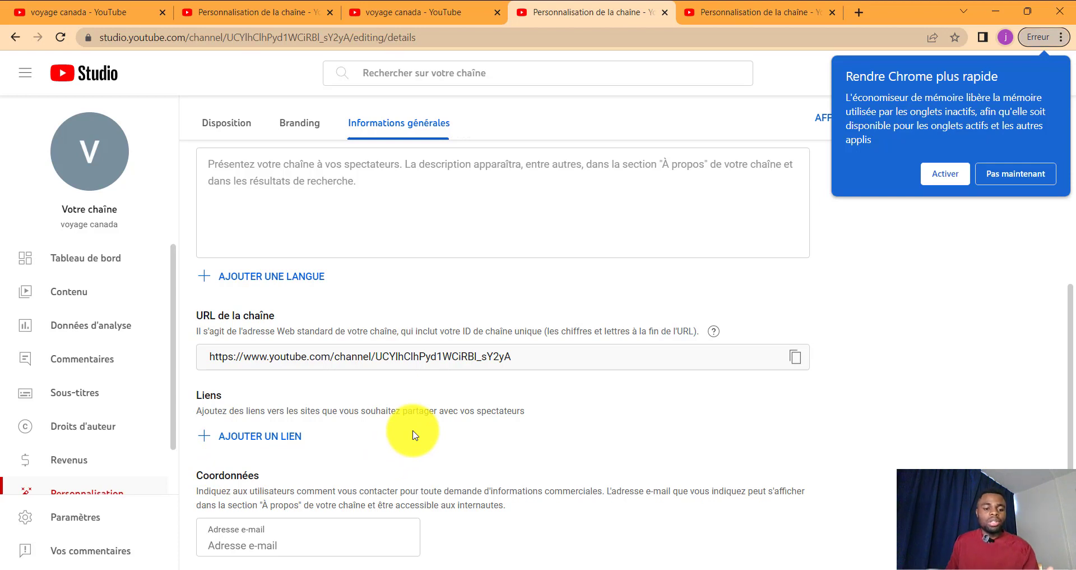
{"action": "left_click", "coordinate": [244, 538]}
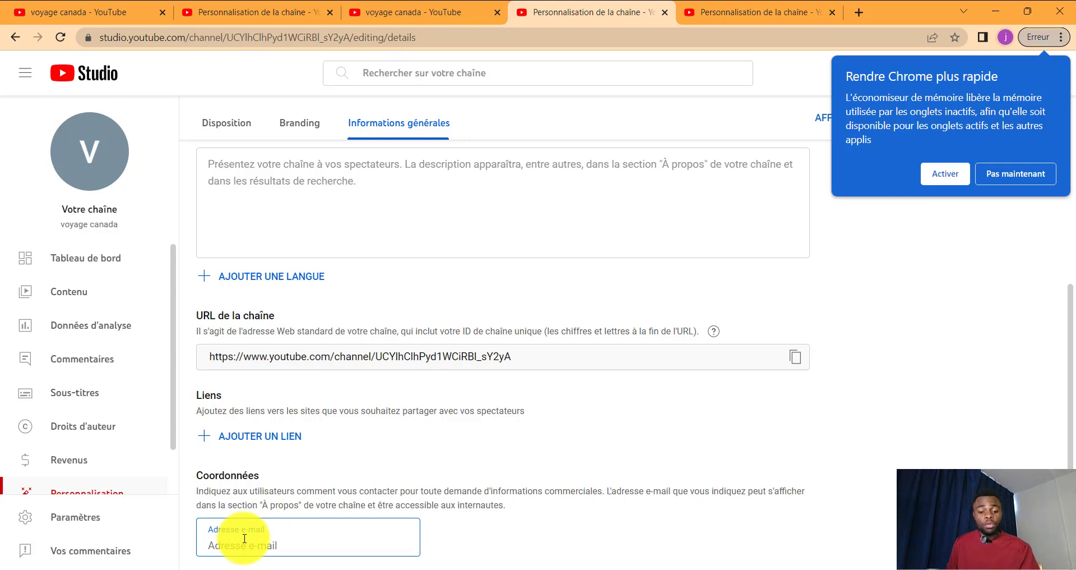
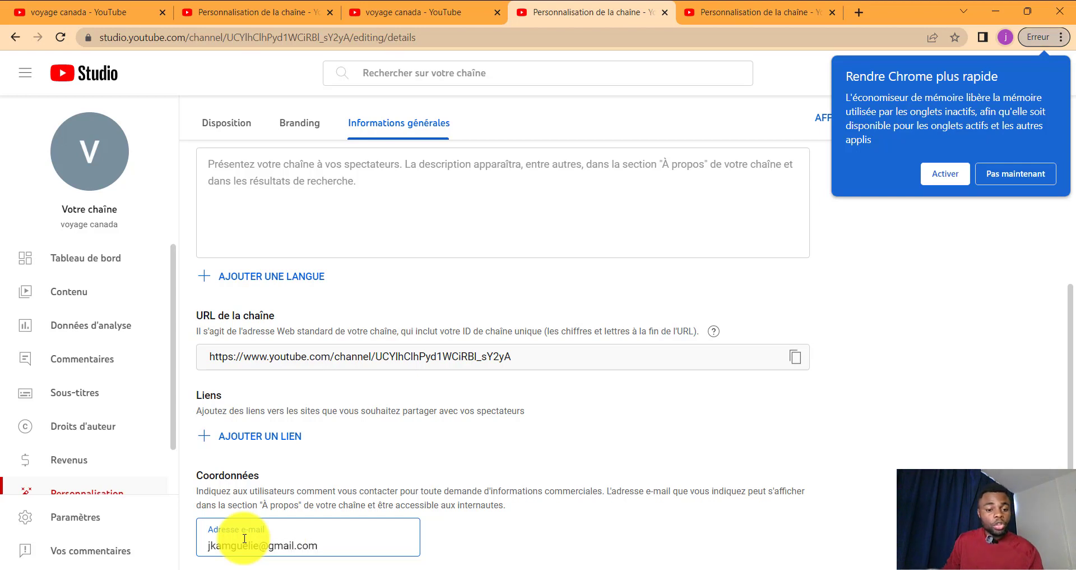
Step: Enter the contact e-mail address under Coordonnées and dismiss Chrome's 'Pas maintenant' bubble
{"action": "left_click", "coordinate": [446, 130]}
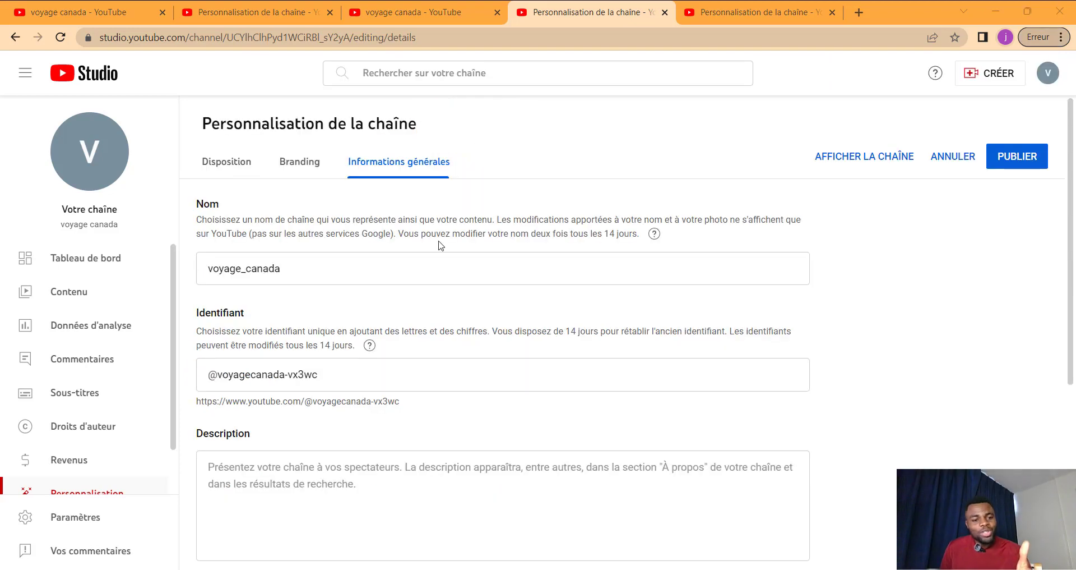
Step: Switch to the Branding tab and review the Photo, Image de la bannière and Filigrane vidéo sections
{"action": "scroll", "coordinate": [441, 245], "scroll_direction": "down", "scroll_amount": 3}
{"action": "scroll", "coordinate": [441, 244], "scroll_direction": "up", "scroll_amount": 3}
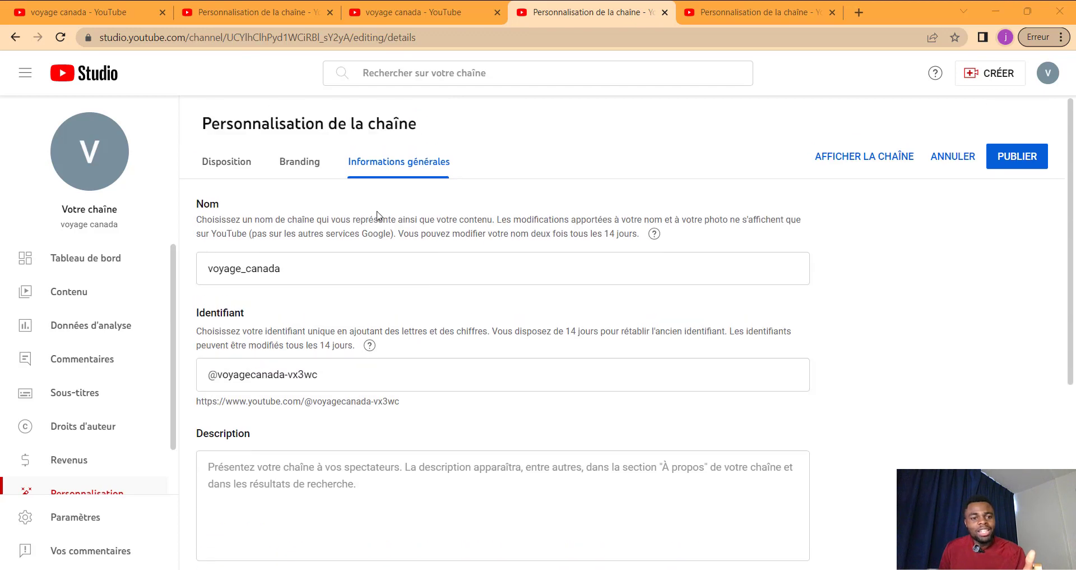
{"action": "left_click", "coordinate": [310, 161]}
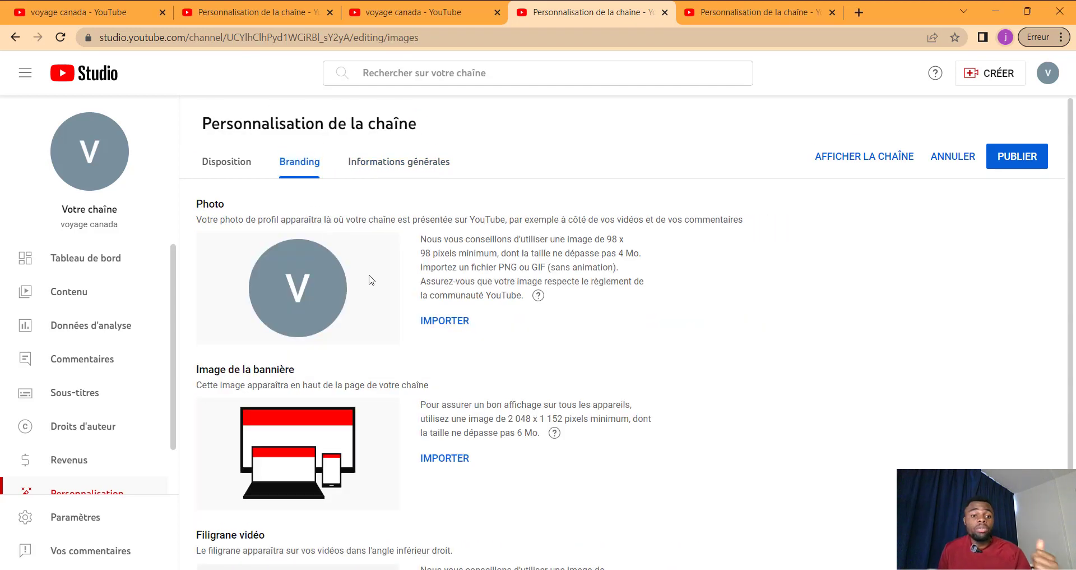
{"action": "scroll", "coordinate": [373, 277], "scroll_direction": "down", "scroll_amount": 3}
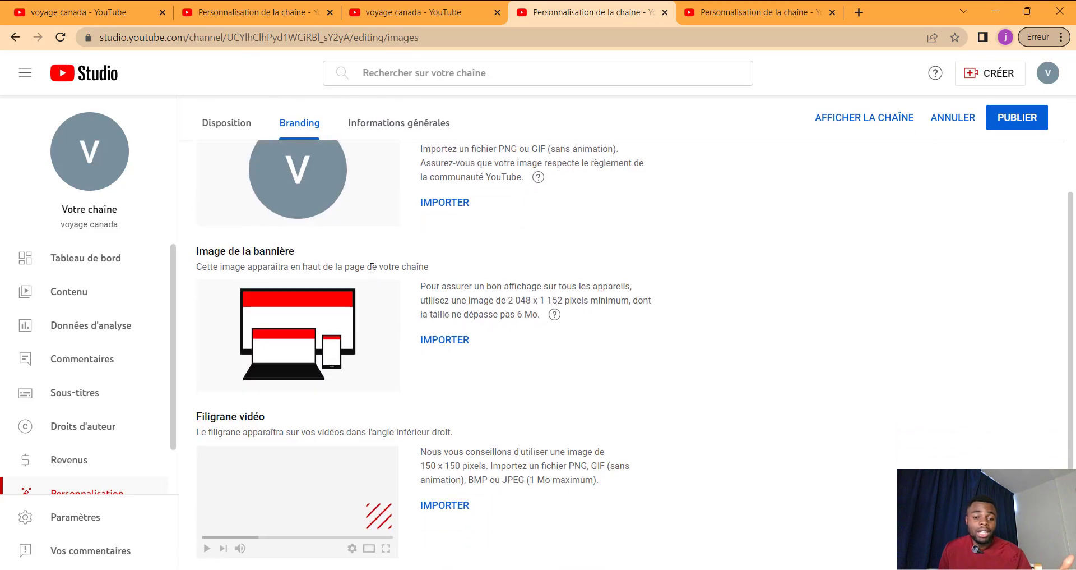
{"action": "scroll", "coordinate": [372, 275], "scroll_direction": "up", "scroll_amount": 3}
{"action": "scroll", "coordinate": [369, 274], "scroll_direction": "down", "scroll_amount": 2}
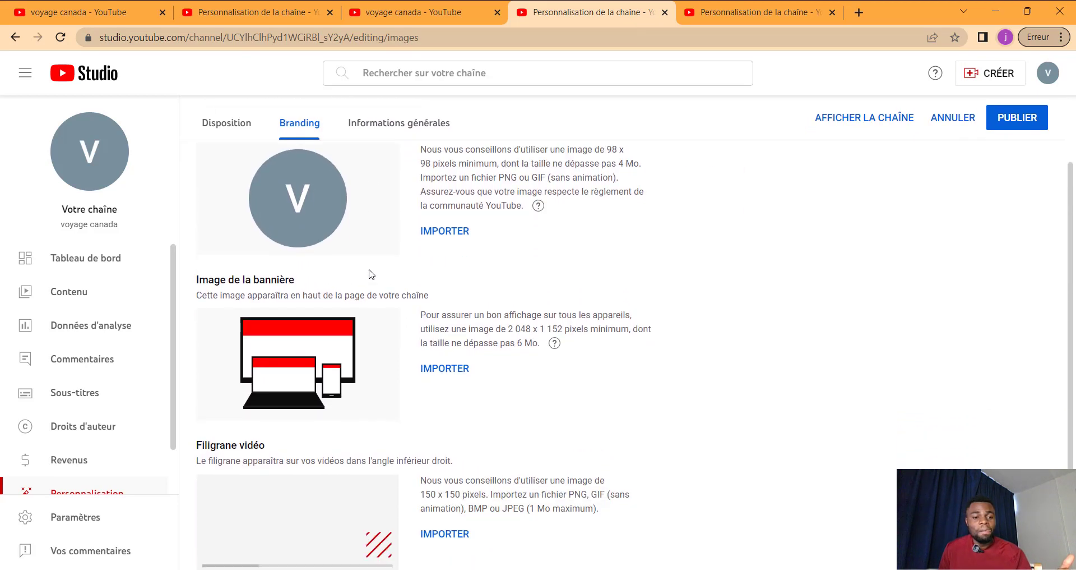
{"action": "scroll", "coordinate": [368, 274], "scroll_direction": "up", "scroll_amount": 2}
Step: Open the Disposition tab and close the trailer video picker without choosing a featured video
{"action": "left_click", "coordinate": [227, 162]}
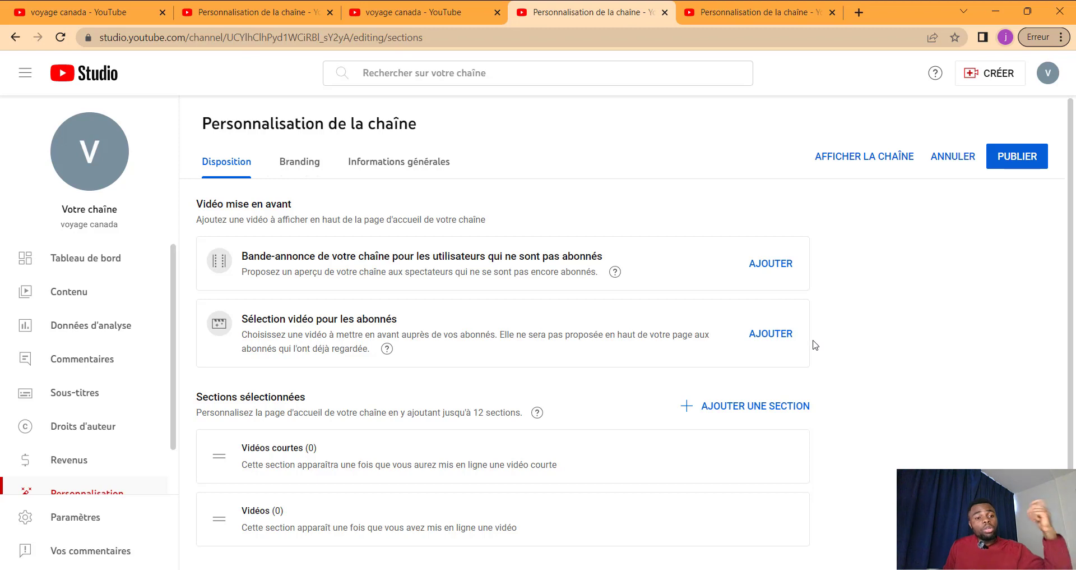
{"action": "left_click", "coordinate": [766, 263]}
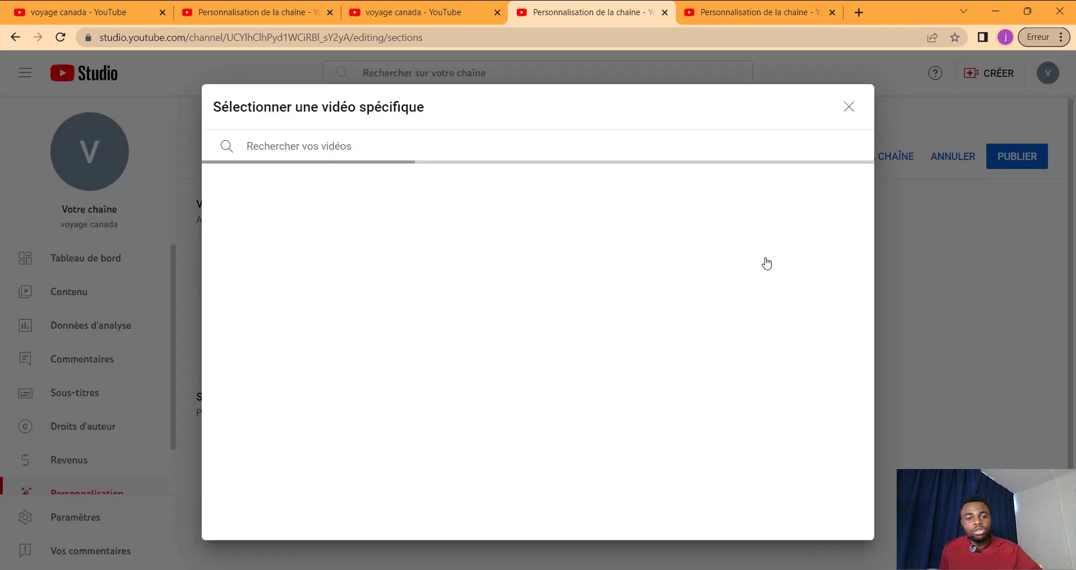
{"action": "left_click", "coordinate": [849, 107]}
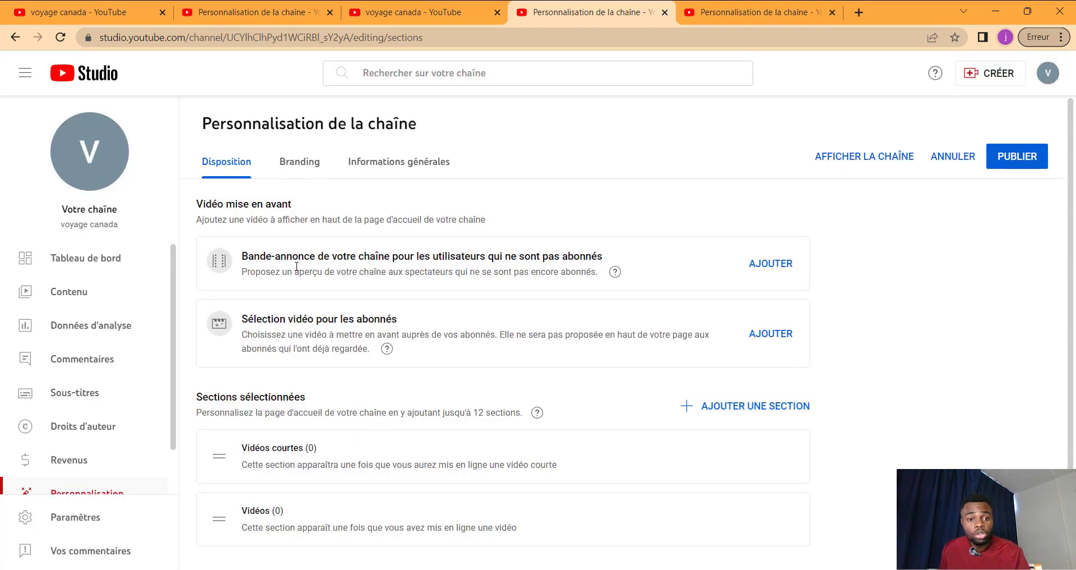
{"action": "scroll", "coordinate": [345, 370], "scroll_direction": "down", "scroll_amount": 1}
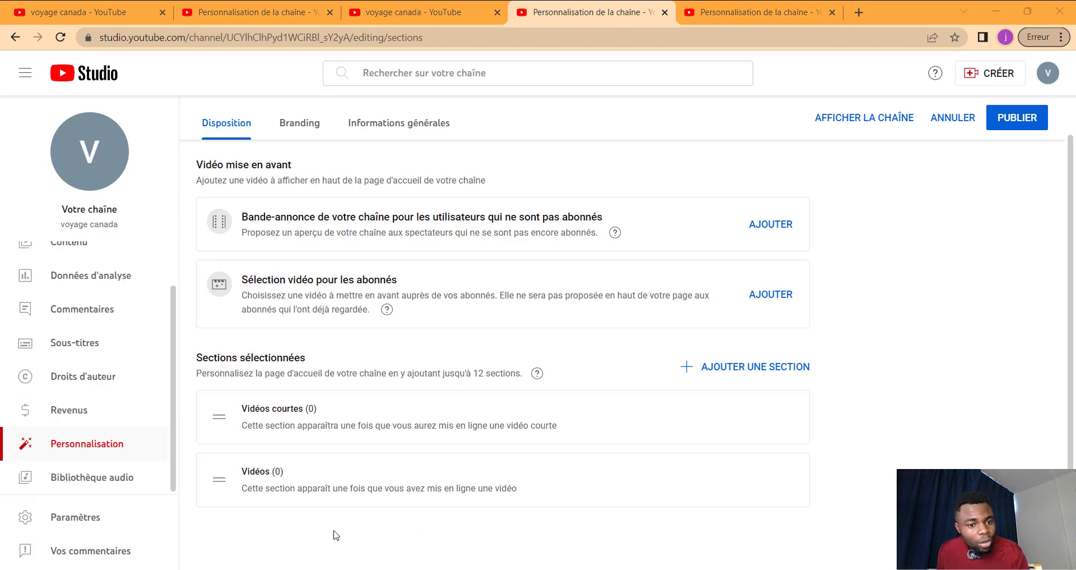
Step: In Paramètres, keep USD as the default currency and switch to the Chaîne section
{"action": "left_click", "coordinate": [91, 516]}
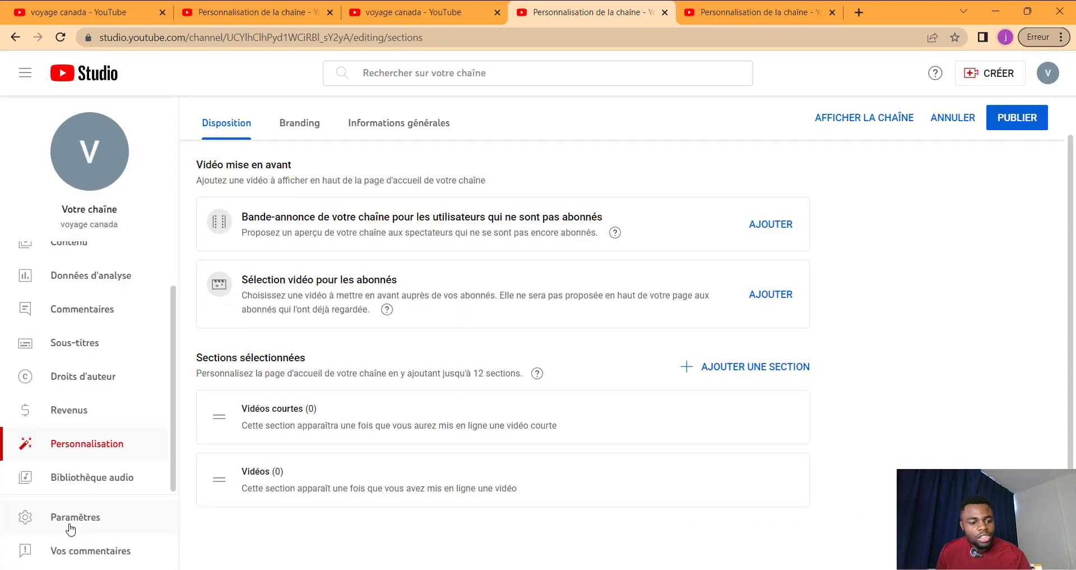
{"action": "left_click", "coordinate": [70, 525]}
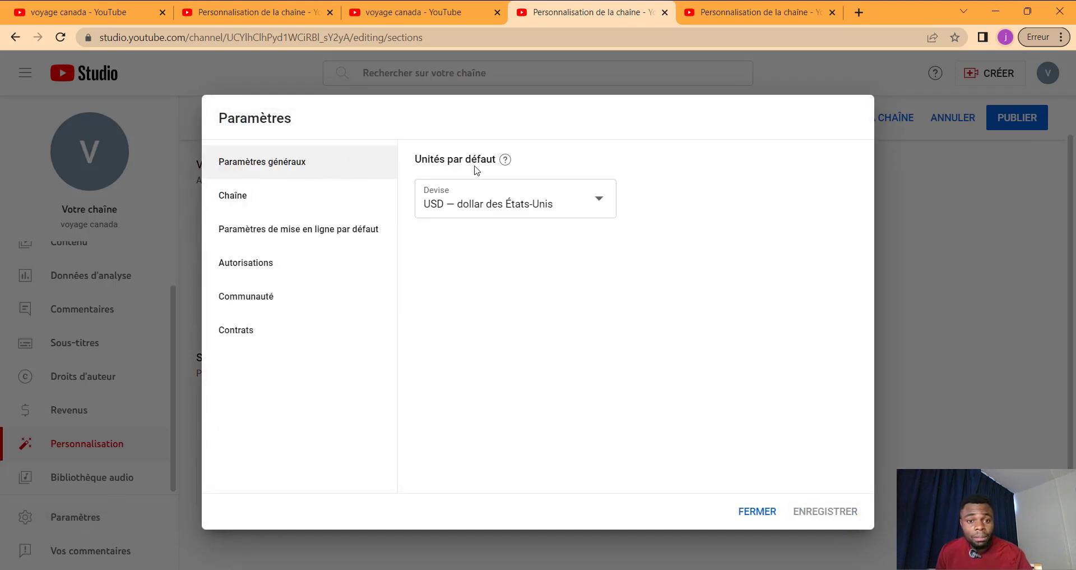
{"action": "left_click", "coordinate": [439, 208]}
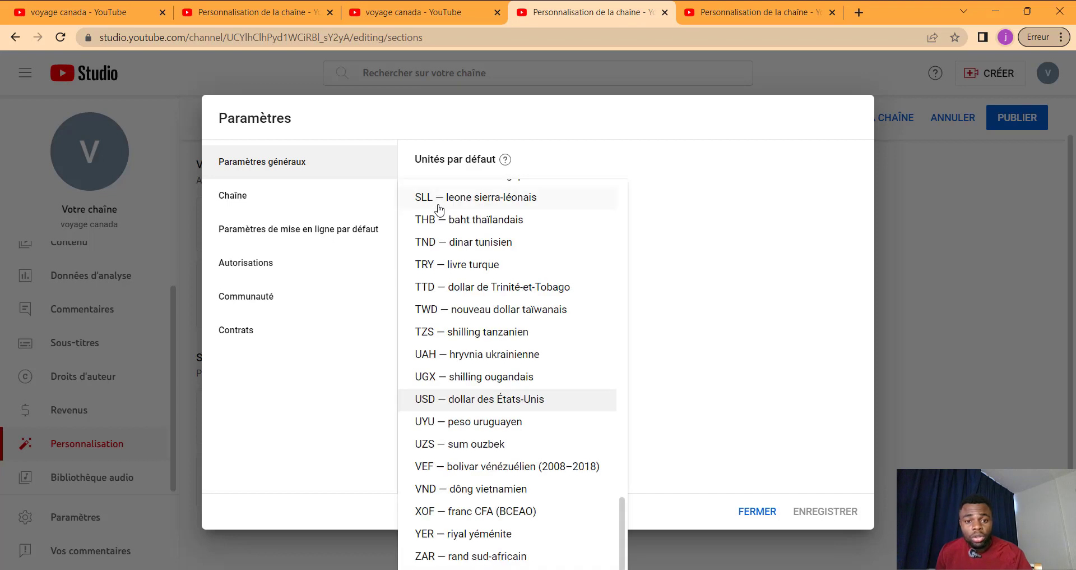
{"action": "left_click", "coordinate": [491, 407]}
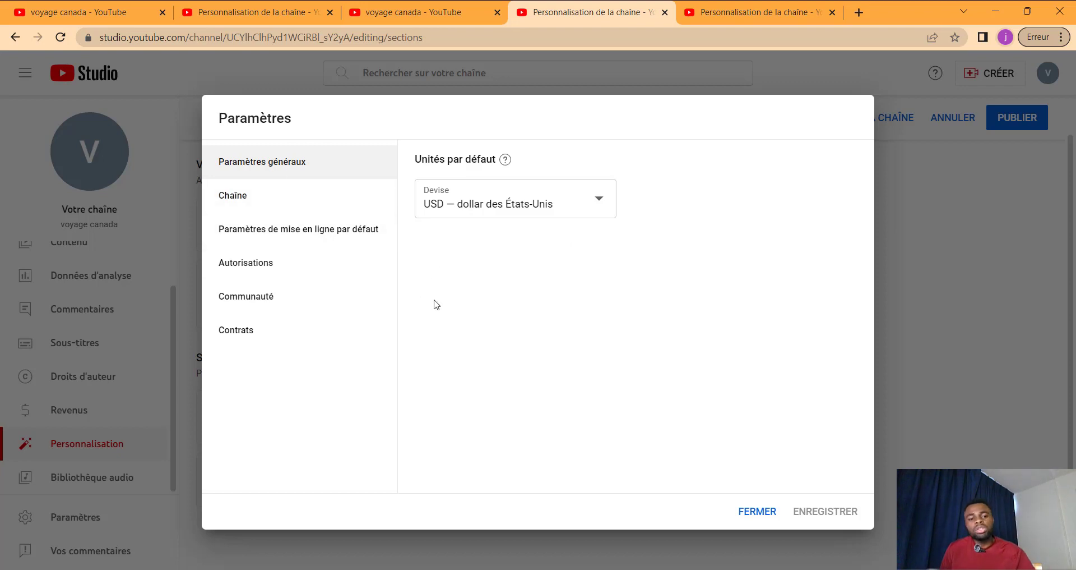
{"action": "left_click", "coordinate": [292, 200]}
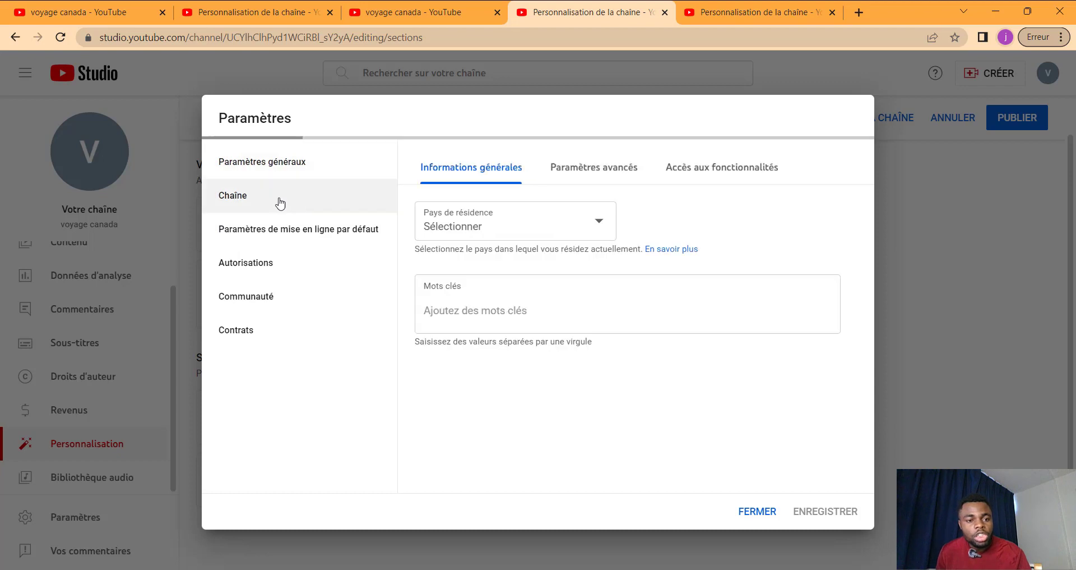
Step: Choose Canada in the Pays de résidence list, then focus the Mots clés field
{"action": "left_click", "coordinate": [478, 238]}
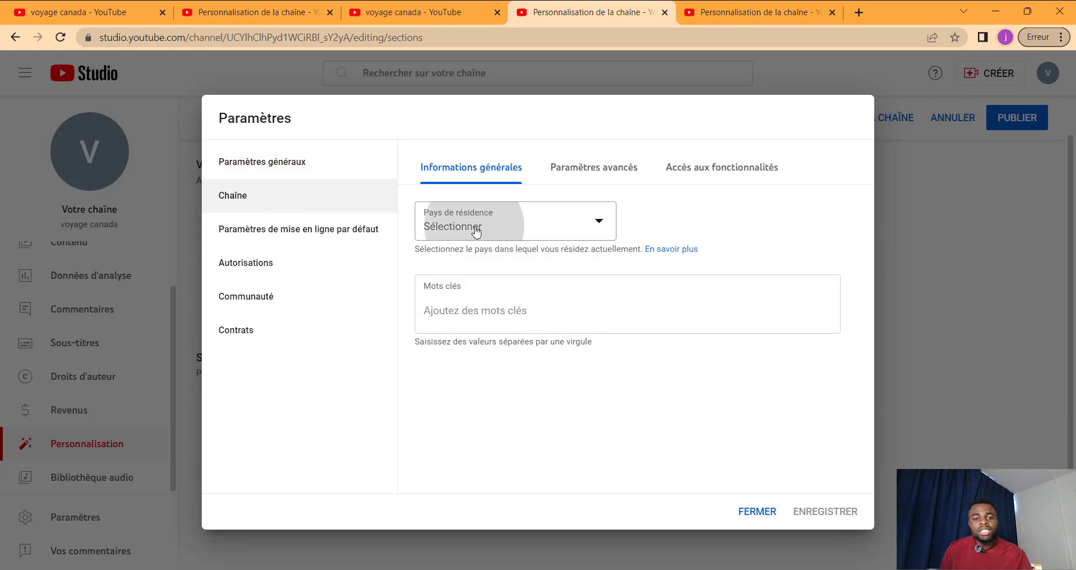
{"action": "scroll", "coordinate": [484, 288], "scroll_direction": "down", "scroll_amount": 4}
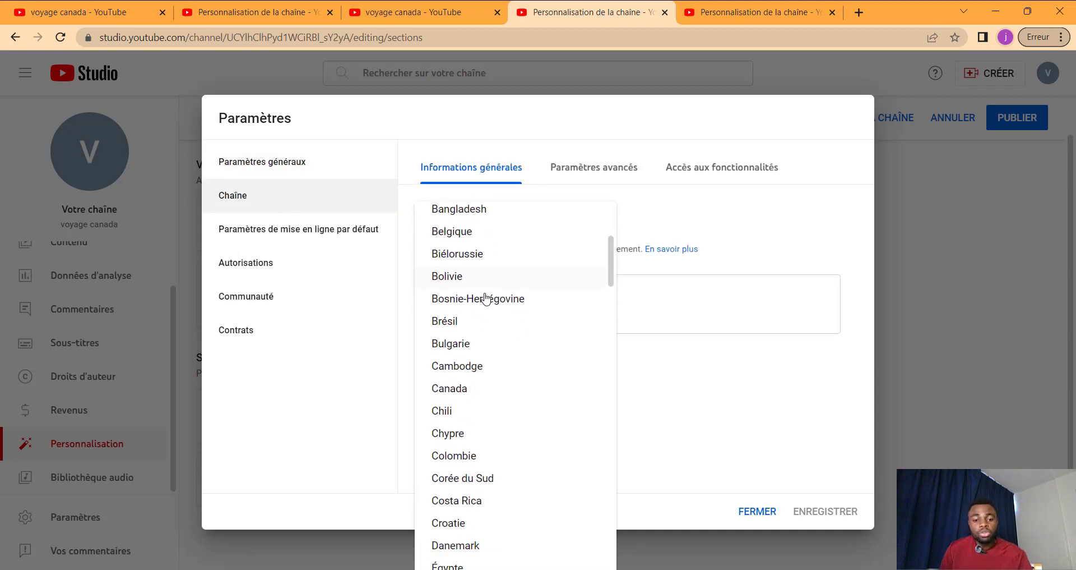
{"action": "left_click", "coordinate": [463, 389]}
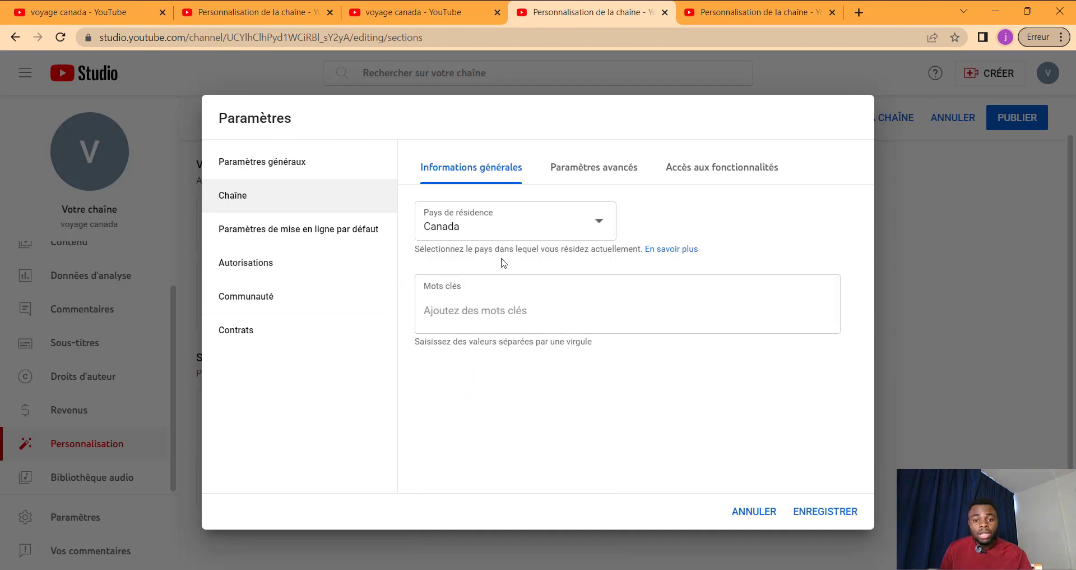
{"action": "left_click", "coordinate": [425, 309]}
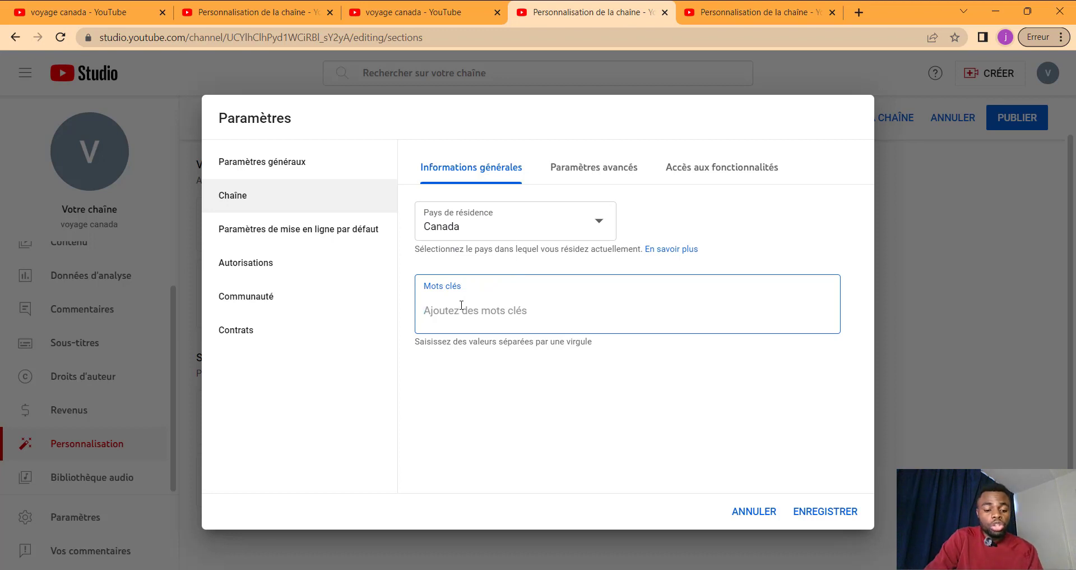
Step: Add the keywords voyage_canada and canada, correcting the first one's spelling
{"action": "type", "text": "voya"}
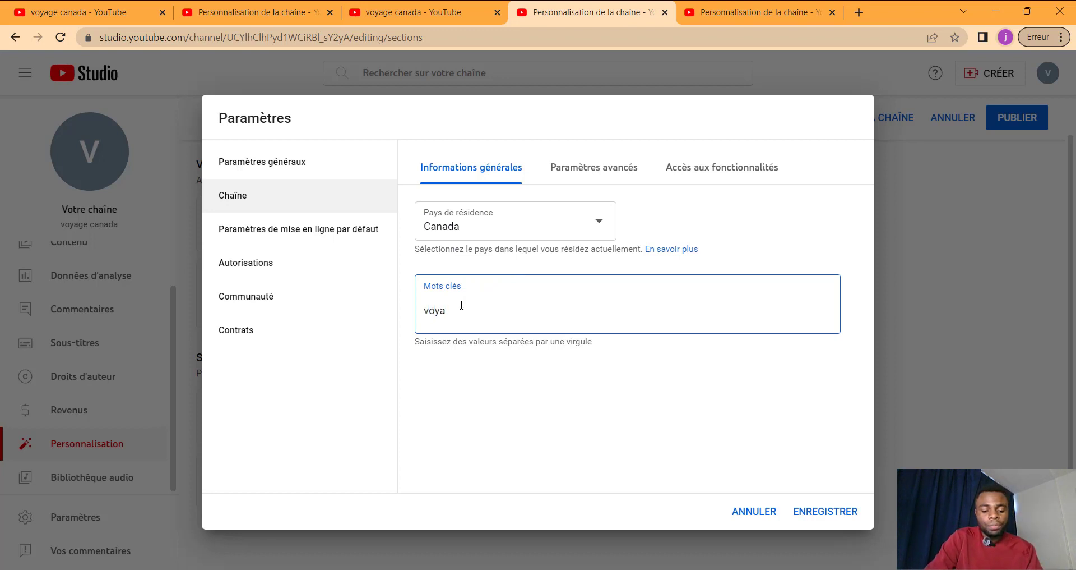
{"action": "type", "text": "ge canad"}
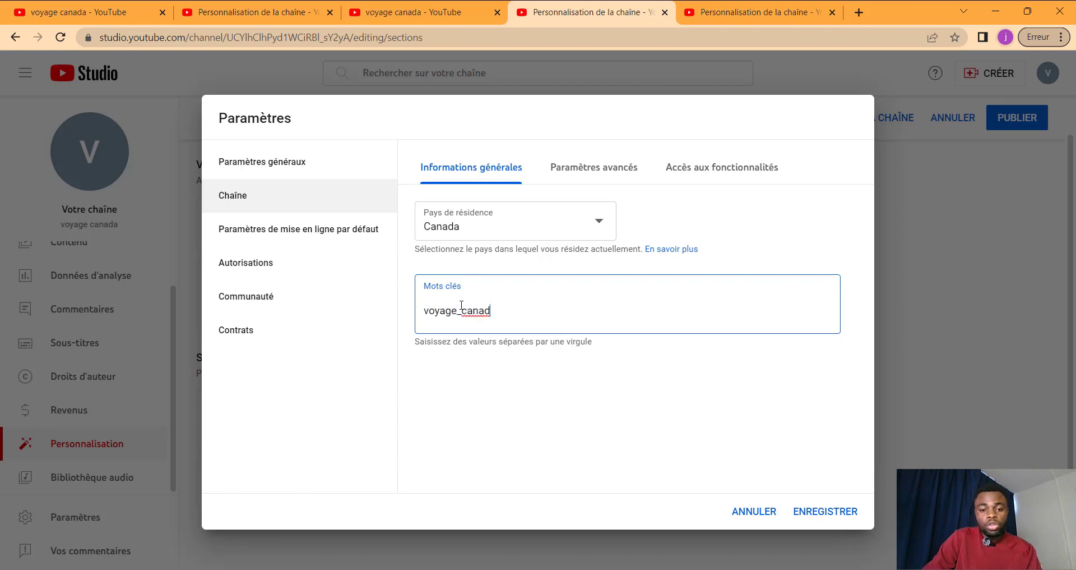
{"action": "key", "text": "Return"}
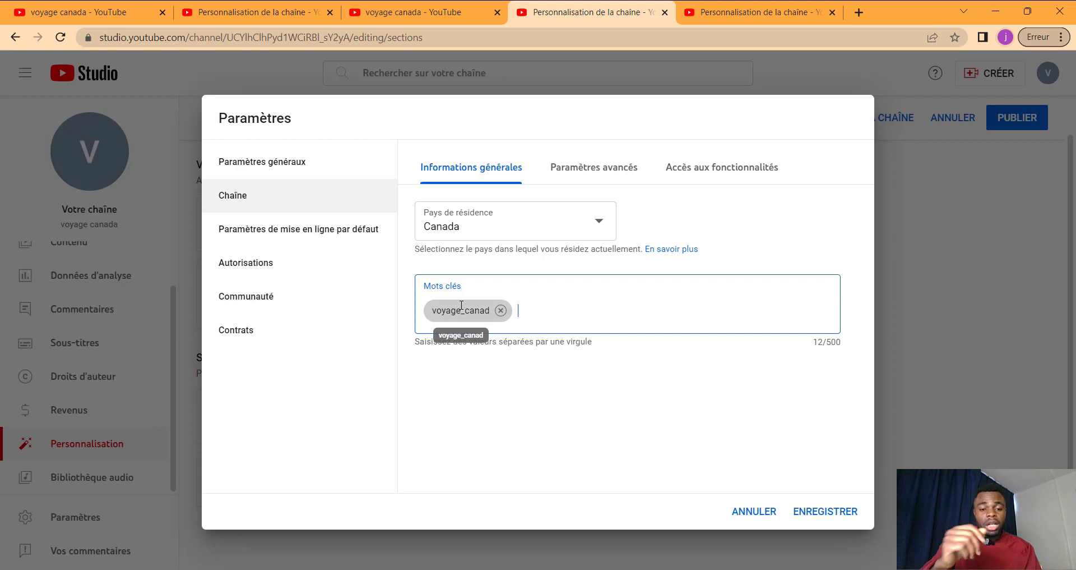
{"action": "left_click", "coordinate": [462, 305]}
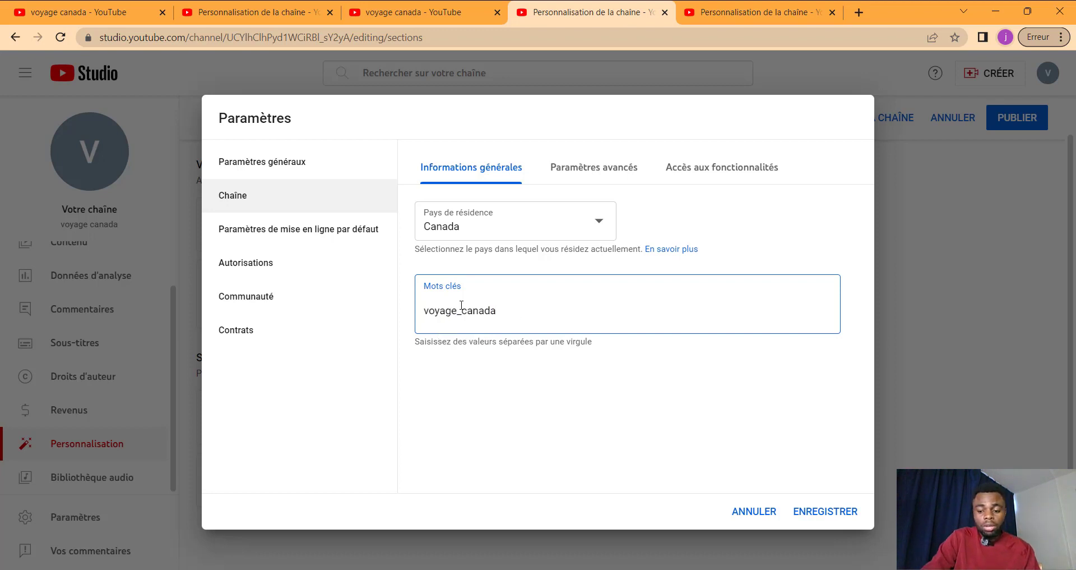
{"action": "key", "text": "Return"}
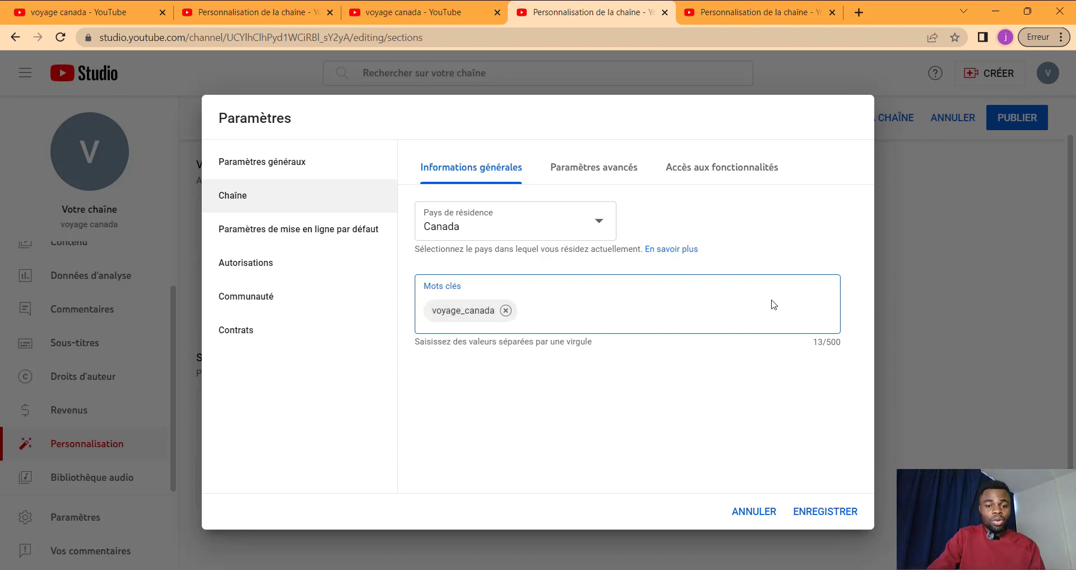
{"action": "type", "text": "canada"}
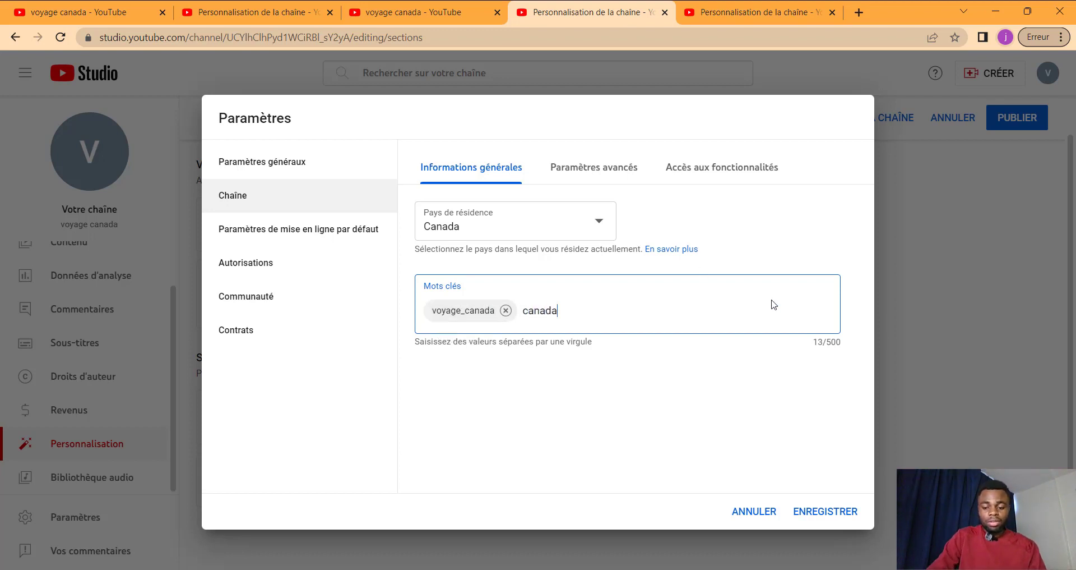
{"action": "key", "text": "Return"}
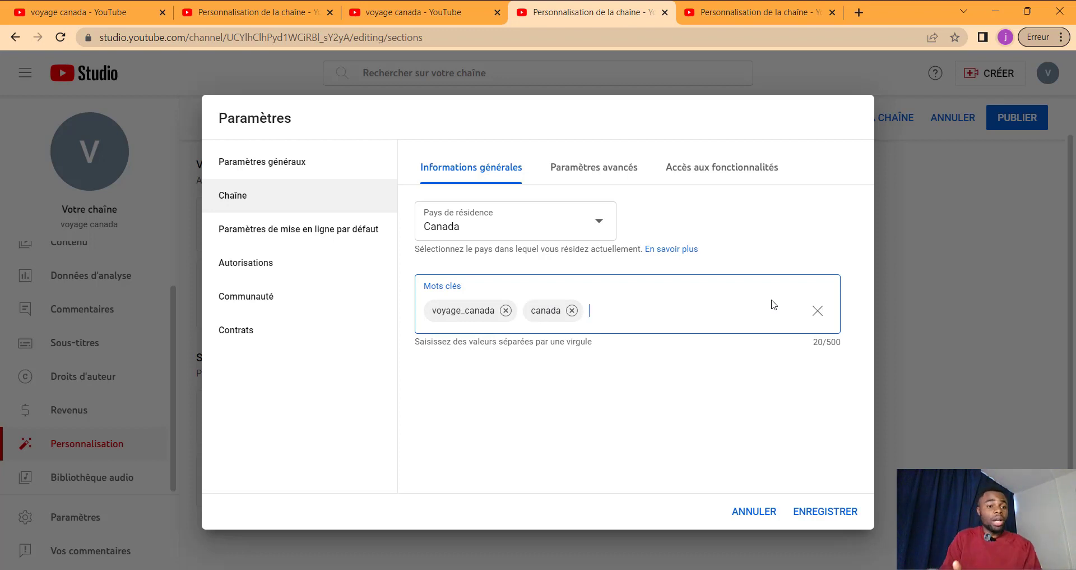
Step: Add the keywords 'comment aller au canada' and 'quebec'
{"action": "type", "text": "comm"}
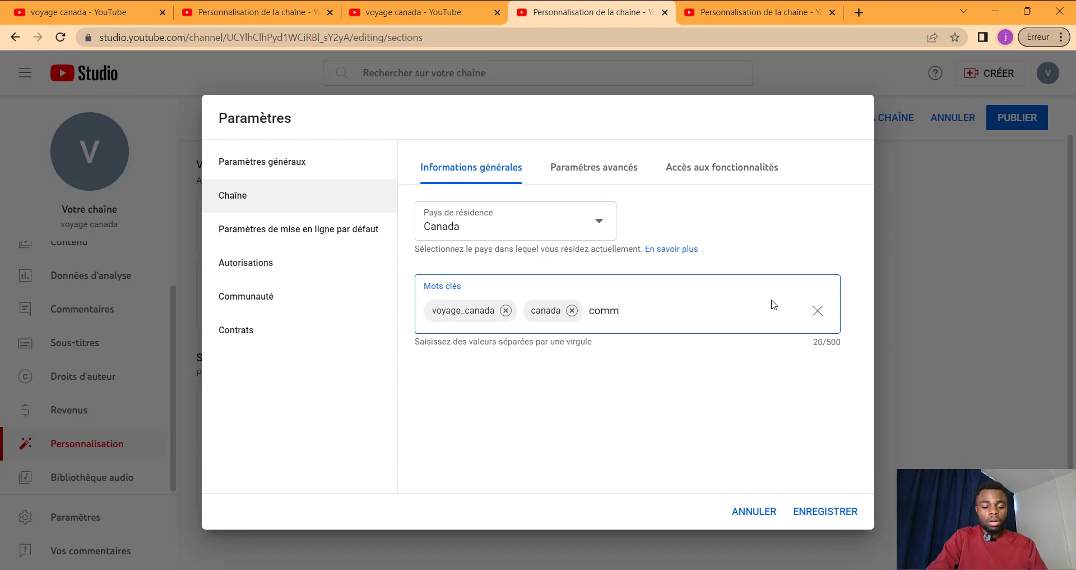
{"action": "type", "text": "ent alle"}
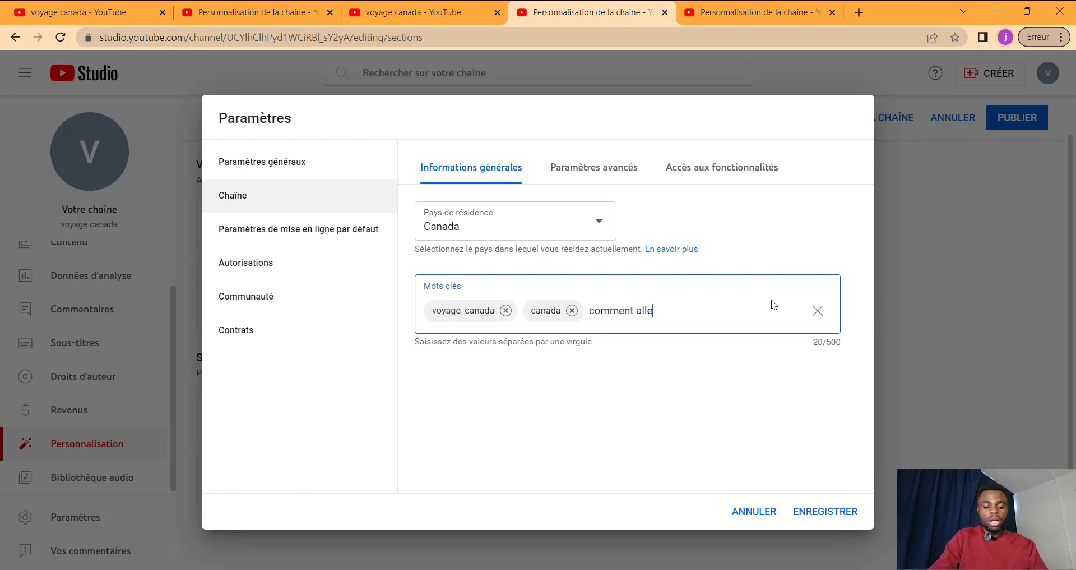
{"action": "type", "text": "r au cannad"}
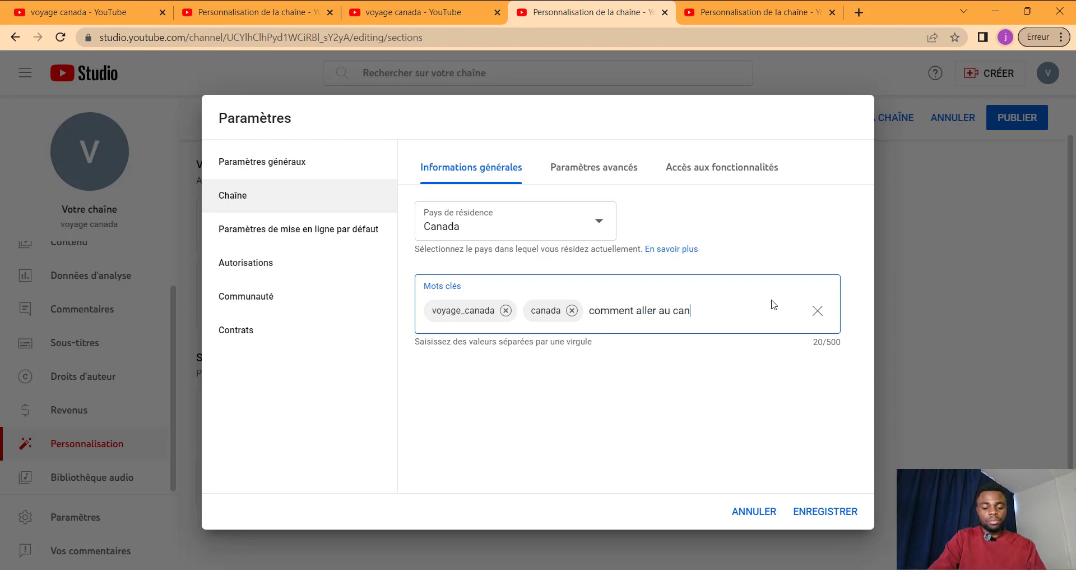
{"action": "key", "text": "BackSpace"}
{"action": "key", "text": "BackSpace"}
{"action": "key", "text": "BackSpace"}
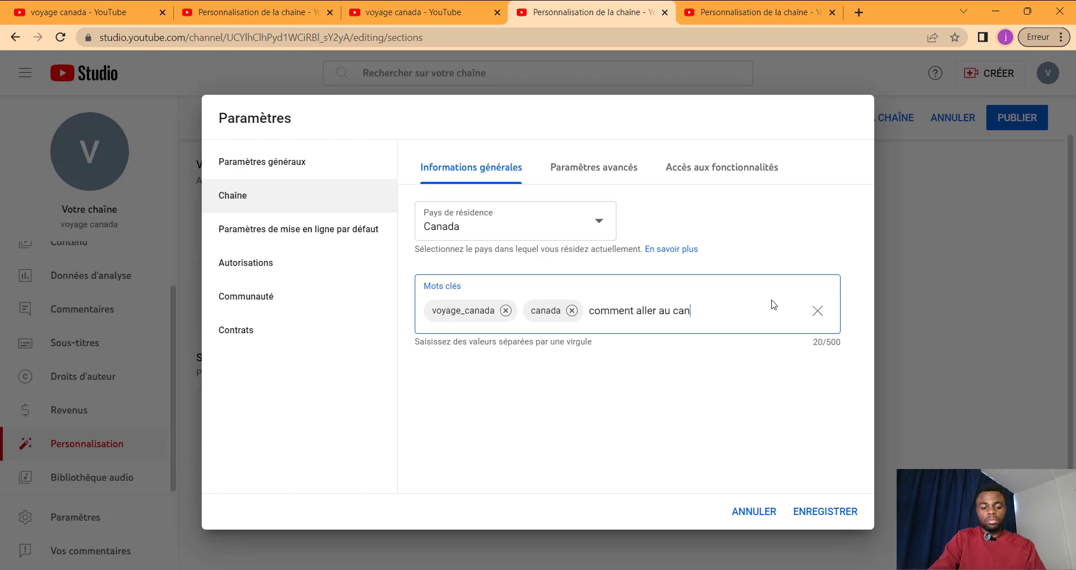
{"action": "type", "text": "ada"}
{"action": "key", "text": "Return"}
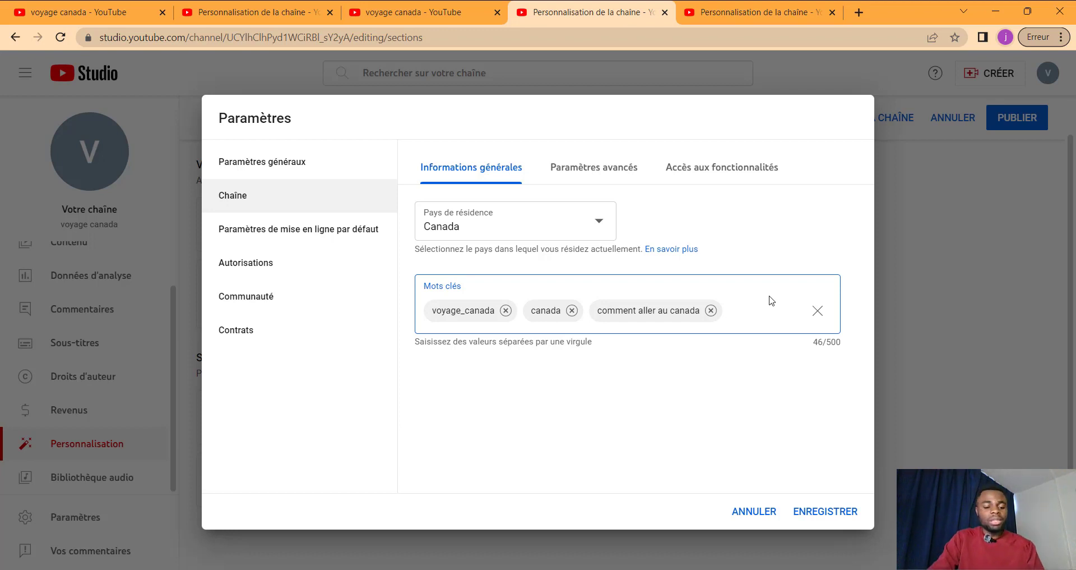
{"action": "type", "text": "quebec"}
{"action": "key", "text": "Return"}
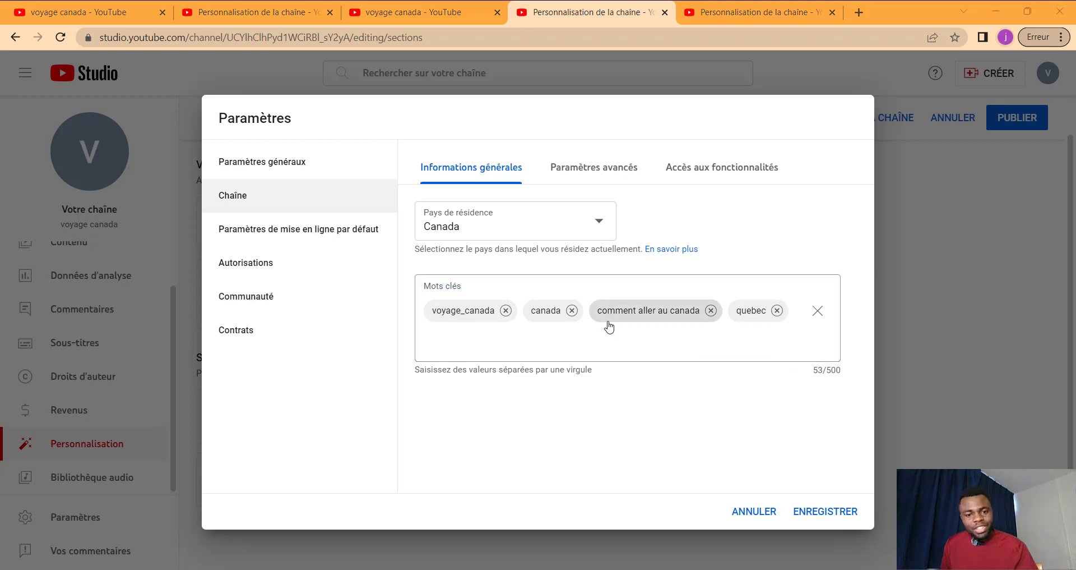
Step: In Paramètres avancés, set Audience to 'Non, ne pas définir cette chaîne comme conçue pour les enfants'
{"action": "left_click", "coordinate": [594, 175]}
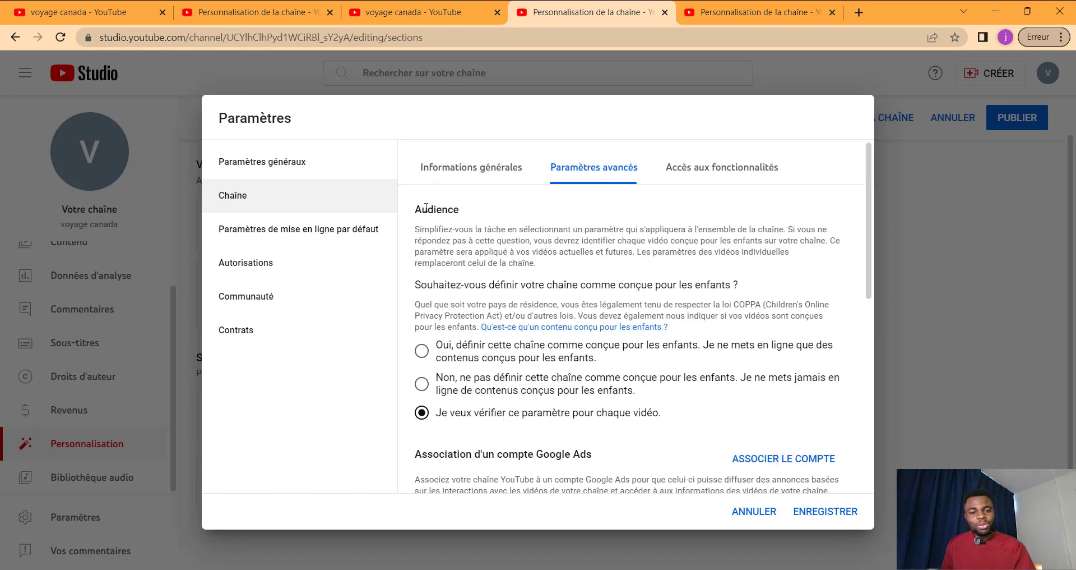
{"action": "left_click_drag", "start_coordinate": [461, 212], "coordinate": [417, 227]}
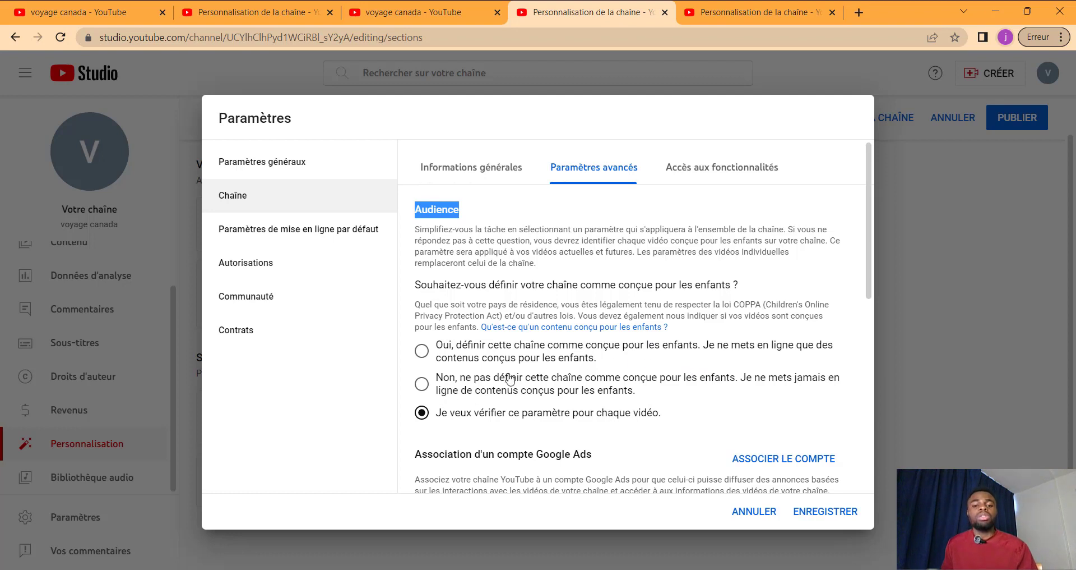
{"action": "left_click", "coordinate": [421, 385]}
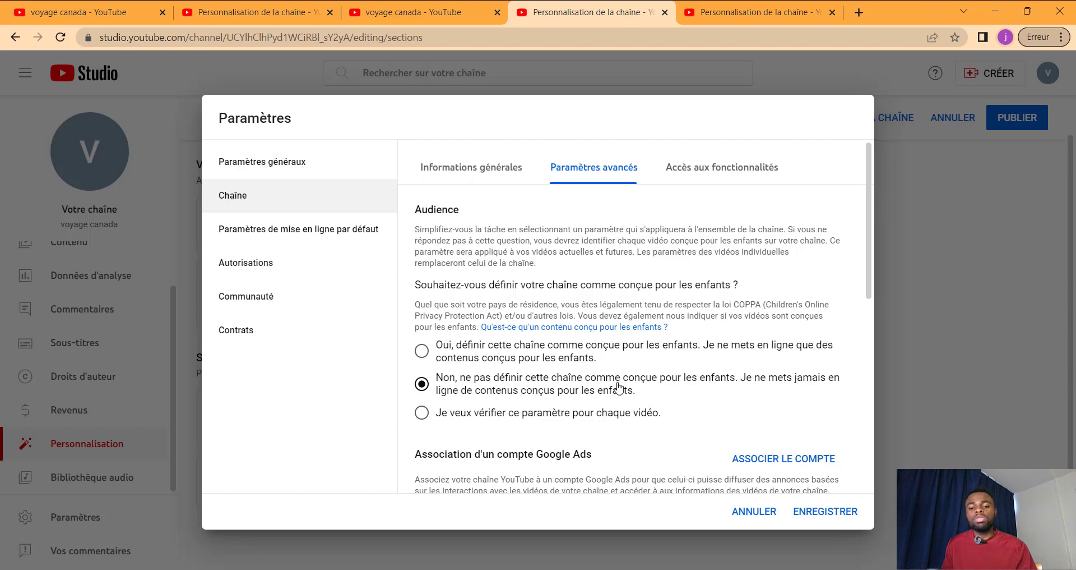
{"action": "scroll", "coordinate": [732, 423], "scroll_direction": "down", "scroll_amount": 5}
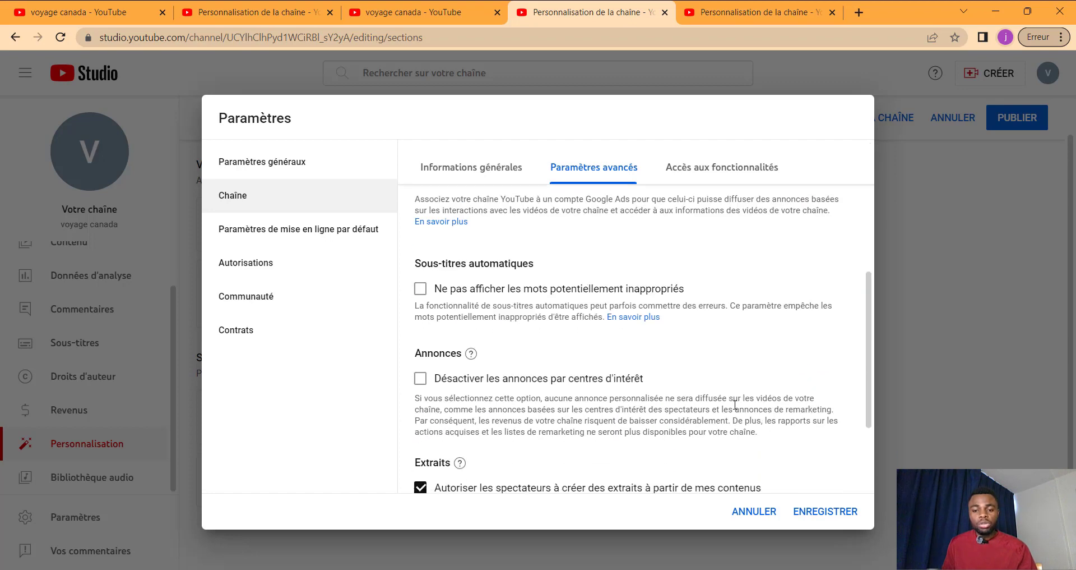
{"action": "scroll", "coordinate": [677, 346], "scroll_direction": "up", "scroll_amount": 5}
{"action": "scroll", "coordinate": [492, 330], "scroll_direction": "down", "scroll_amount": 3}
{"action": "scroll", "coordinate": [492, 326], "scroll_direction": "up", "scroll_amount": 2}
{"action": "scroll", "coordinate": [492, 327], "scroll_direction": "down", "scroll_amount": 5}
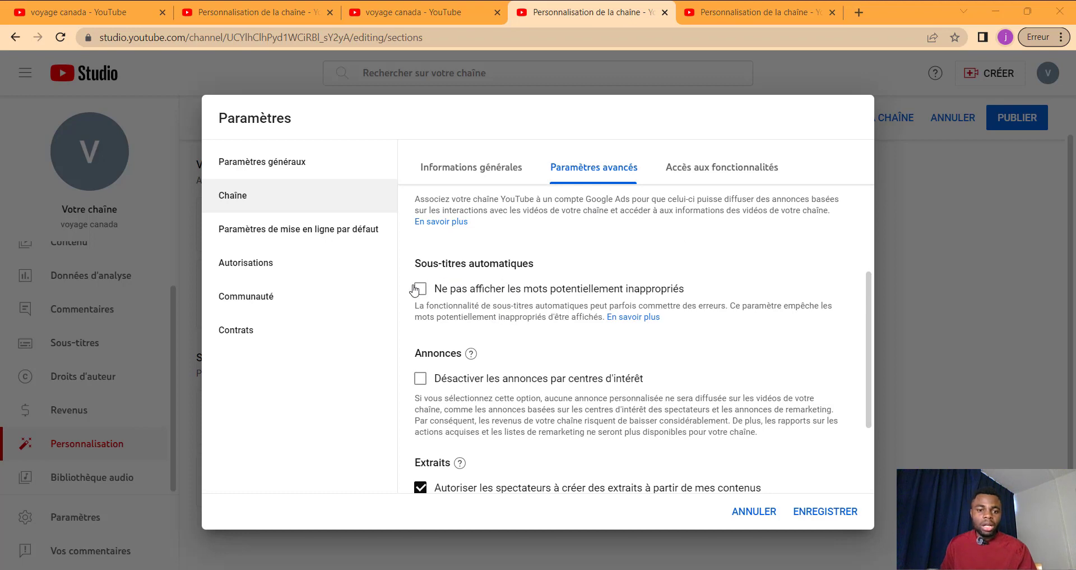
{"action": "scroll", "coordinate": [468, 302], "scroll_direction": "down", "scroll_amount": 2}
{"action": "scroll", "coordinate": [469, 302], "scroll_direction": "down", "scroll_amount": 1}
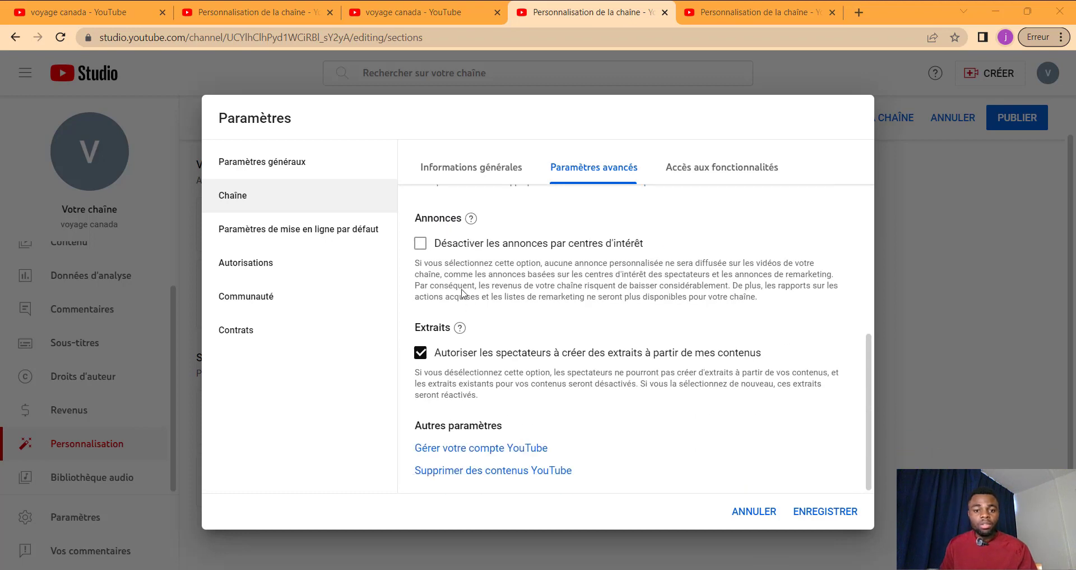
{"action": "scroll", "coordinate": [463, 293], "scroll_direction": "up", "scroll_amount": 10}
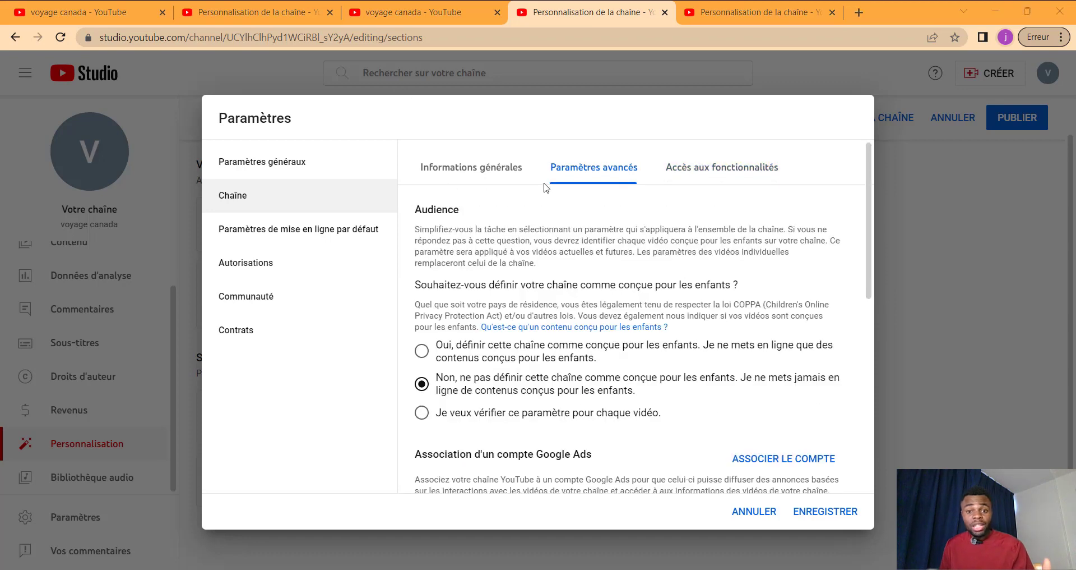
Step: In Accès aux fonctionnalités, start phone number validation for the Fonctionnalités intermédiaires
{"action": "left_click", "coordinate": [724, 172]}
{"action": "scroll", "coordinate": [668, 281], "scroll_direction": "down", "scroll_amount": 2}
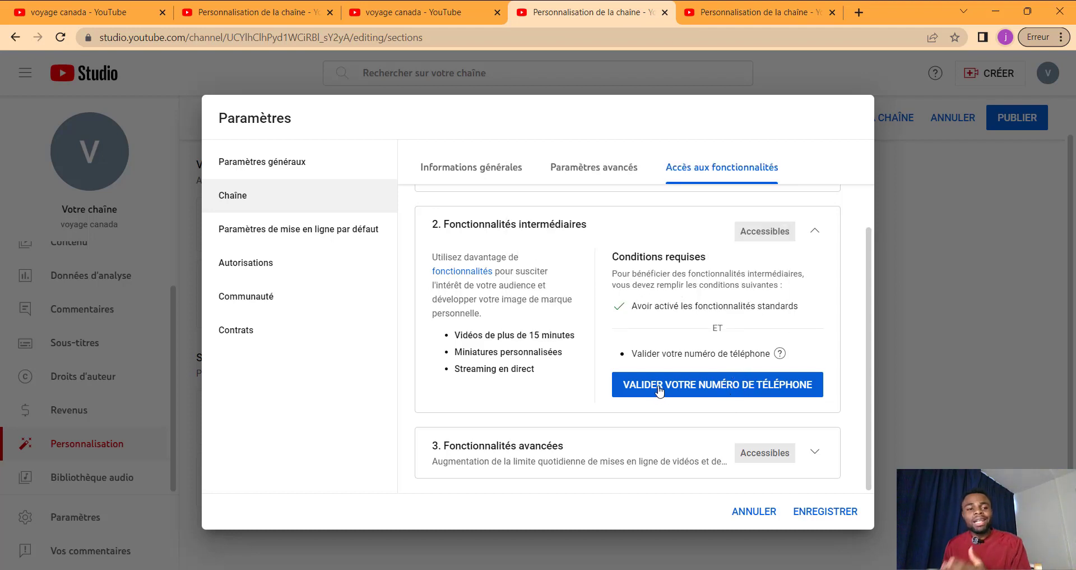
{"action": "left_click", "coordinate": [691, 385]}
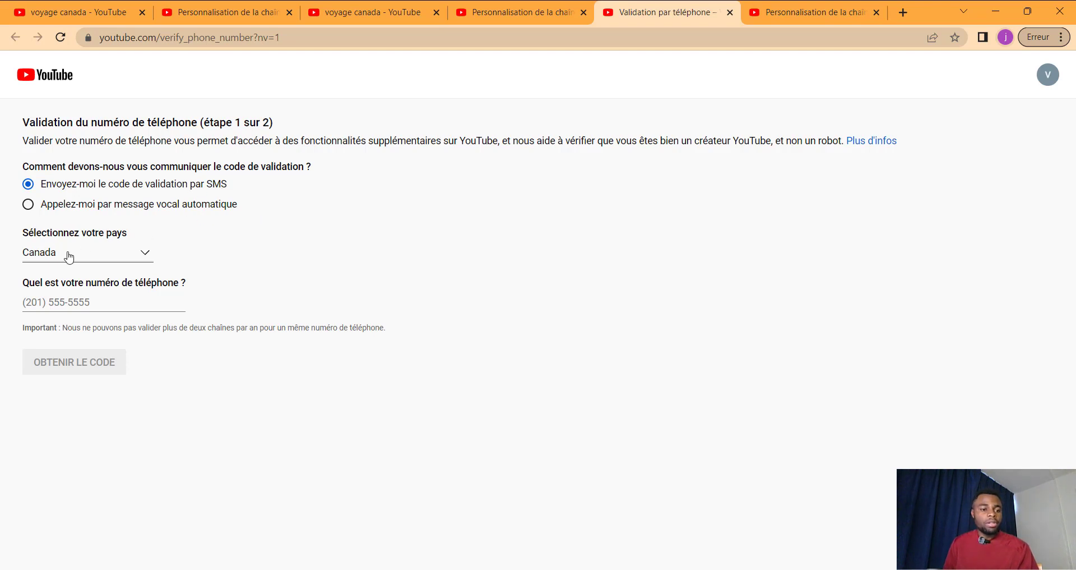
Step: Select the phone number field, then go back to the Personnalisation de la chaîne tab without entering a number
{"action": "left_click", "coordinate": [46, 303]}
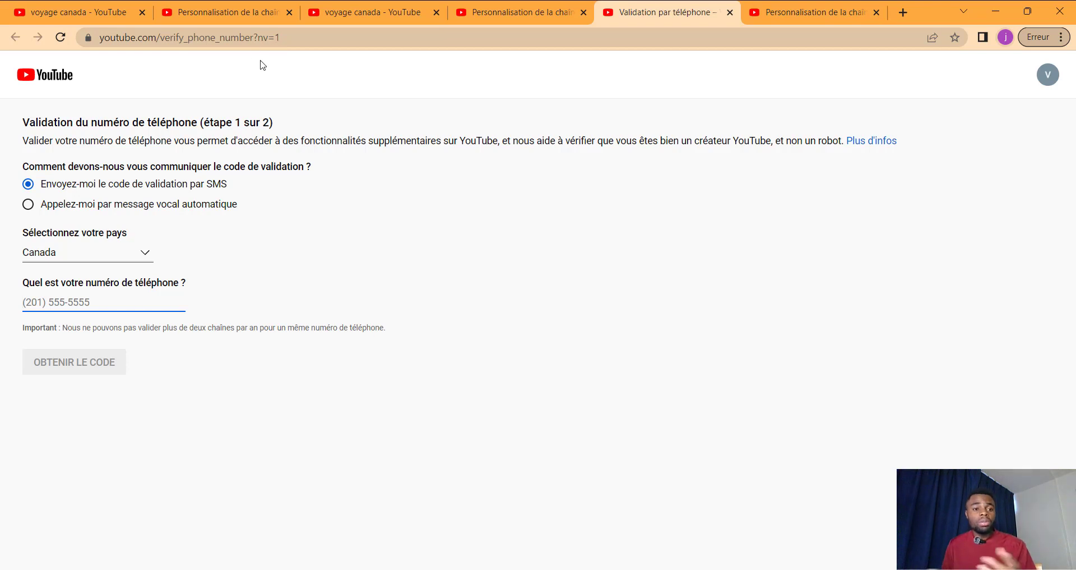
{"action": "left_click", "coordinate": [523, 16]}
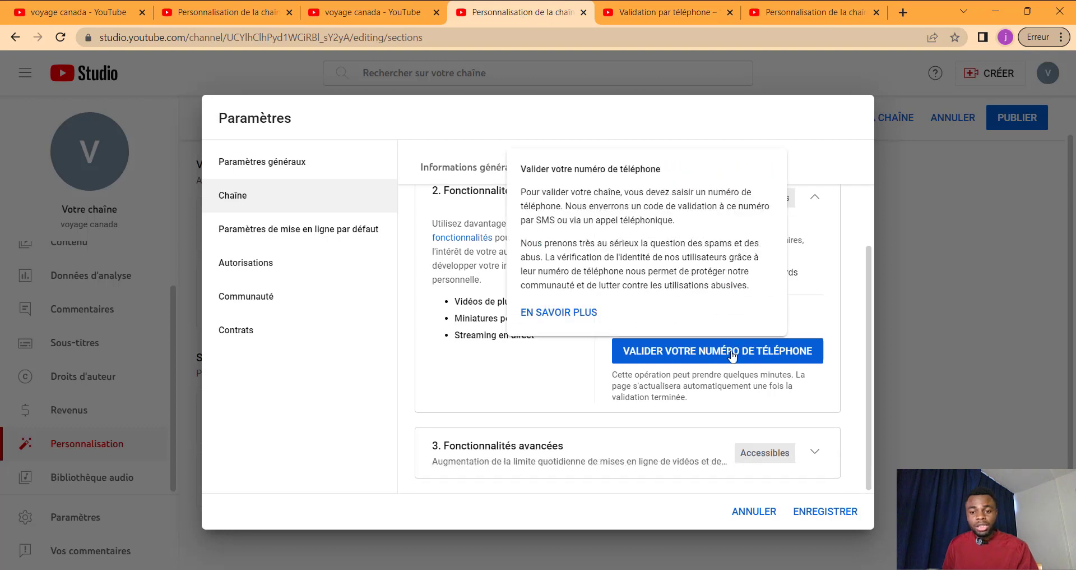
Step: Expand and read through the '3. Fonctionnalités avancées' requirements, then save the channel settings
{"action": "scroll", "coordinate": [754, 375], "scroll_direction": "down", "scroll_amount": 1}
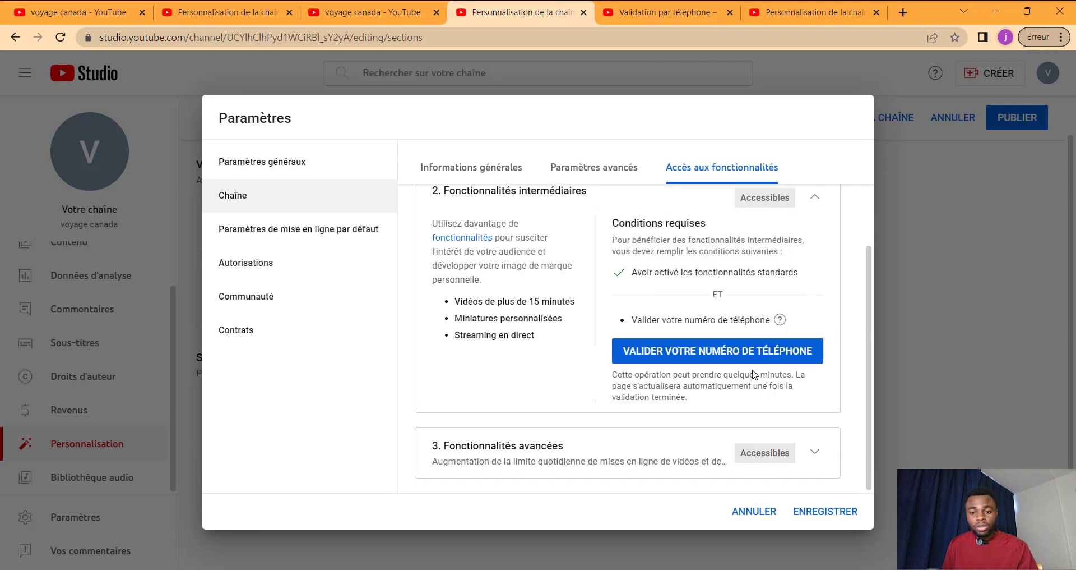
{"action": "left_click", "coordinate": [813, 453]}
{"action": "scroll", "coordinate": [798, 457], "scroll_direction": "down", "scroll_amount": 5}
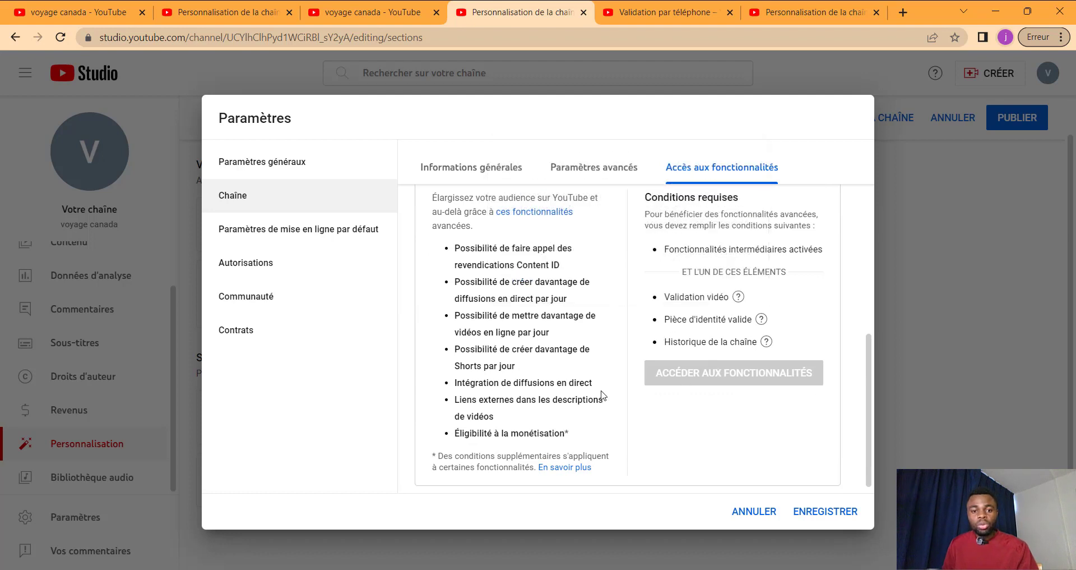
{"action": "scroll", "coordinate": [605, 374], "scroll_direction": "down", "scroll_amount": 1}
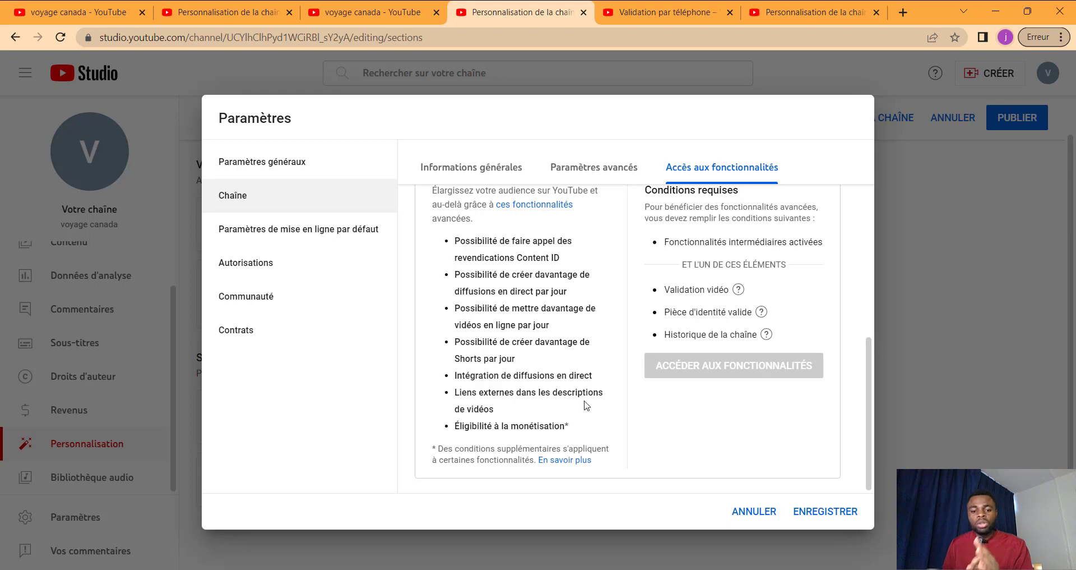
{"action": "scroll", "coordinate": [617, 418], "scroll_direction": "up", "scroll_amount": 5}
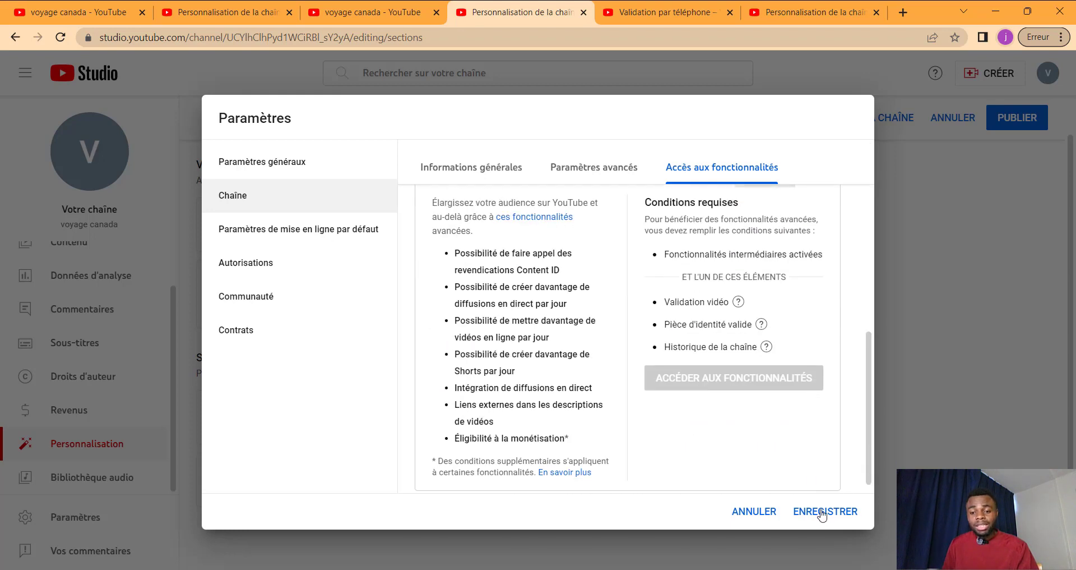
{"action": "left_click", "coordinate": [822, 511]}
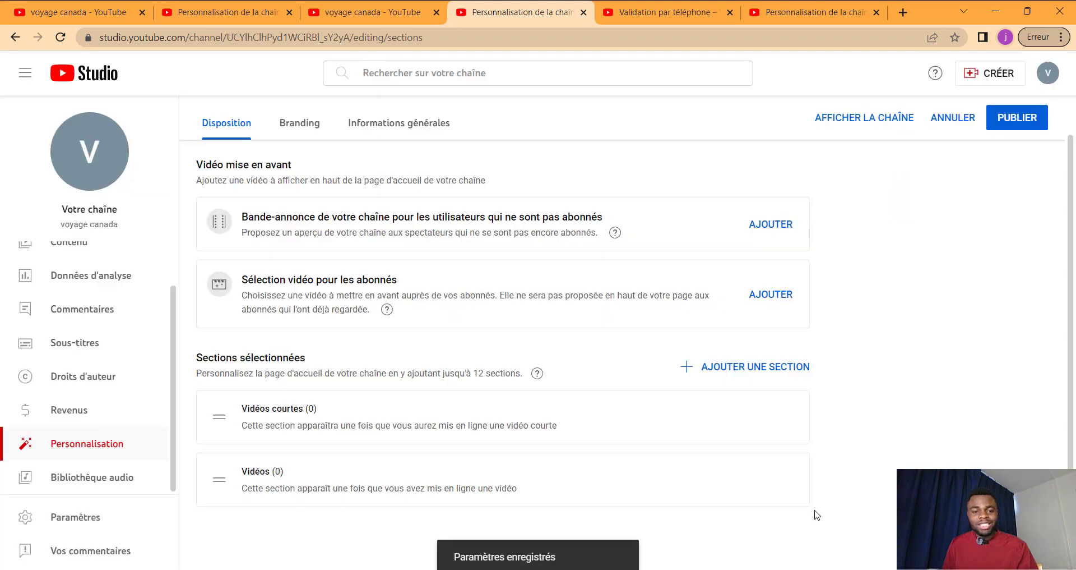
Step: Reopen Paramètres, go to Chaîne, then to 'Paramètres de mise en ligne par défaut'
{"action": "left_click", "coordinate": [110, 518]}
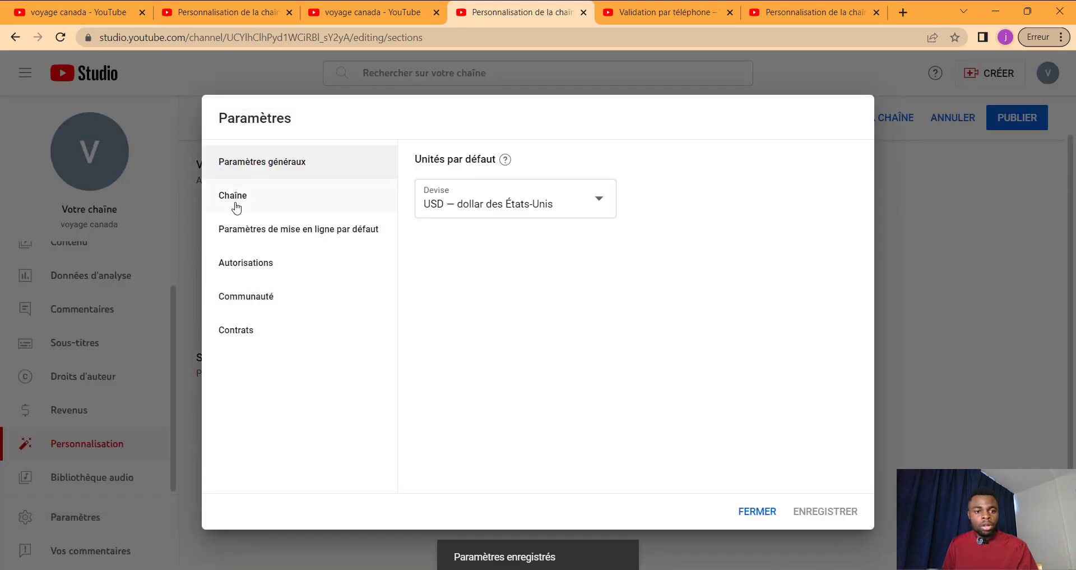
{"action": "left_click", "coordinate": [236, 208]}
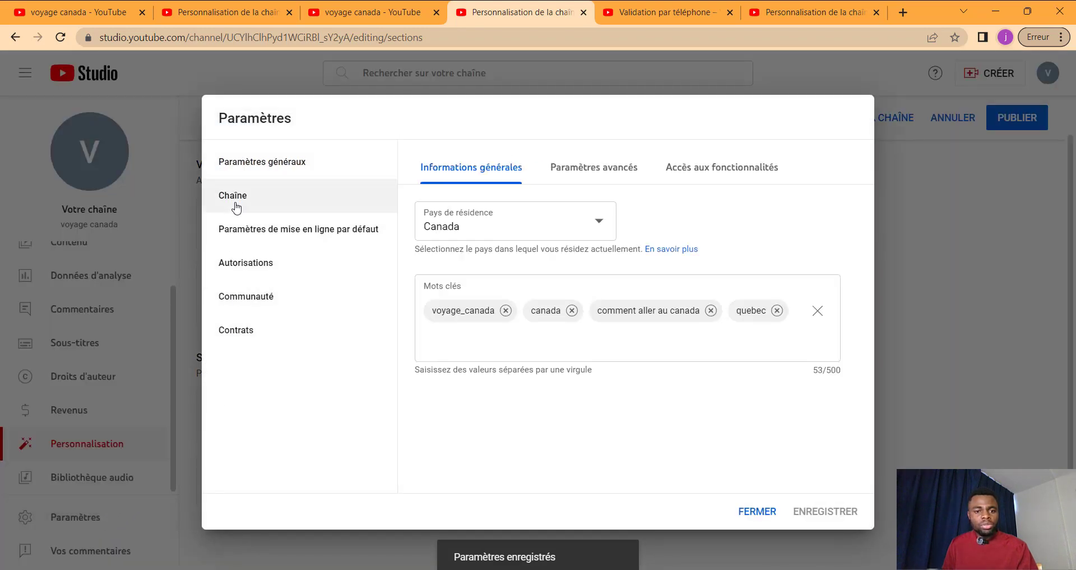
{"action": "left_click", "coordinate": [286, 236]}
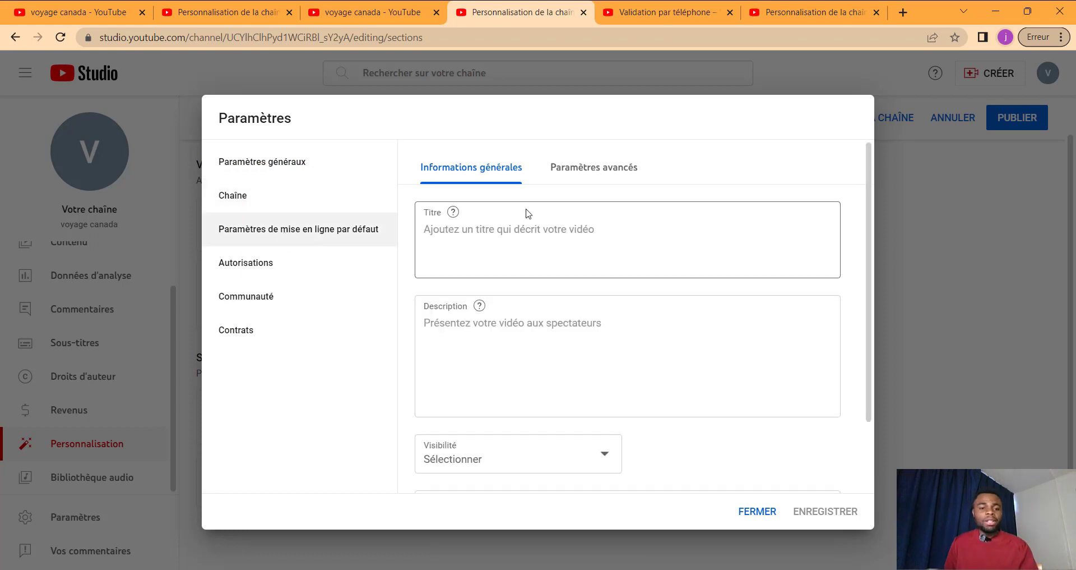
Step: Set the default upload visibility to Publique, leaving the default title and description blank
{"action": "left_click", "coordinate": [495, 230]}
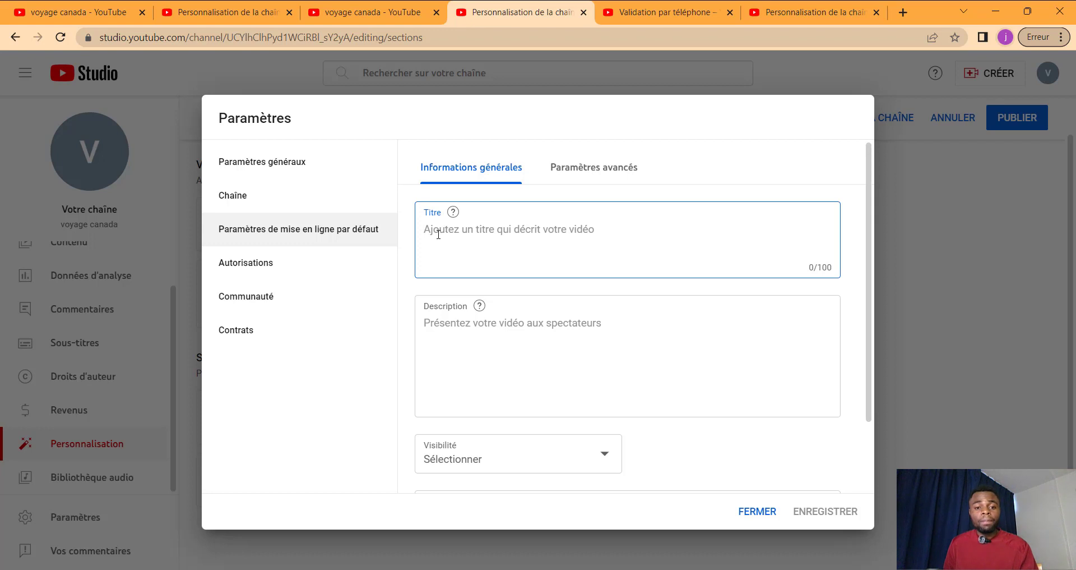
{"action": "scroll", "coordinate": [438, 235], "scroll_direction": "down", "scroll_amount": 2}
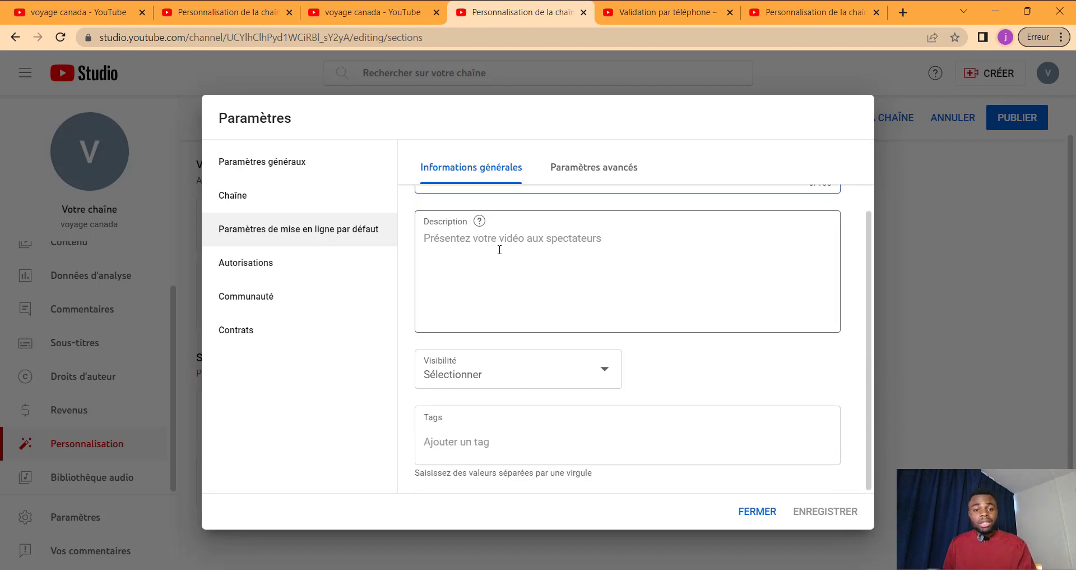
{"action": "scroll", "coordinate": [472, 250], "scroll_direction": "up", "scroll_amount": 2}
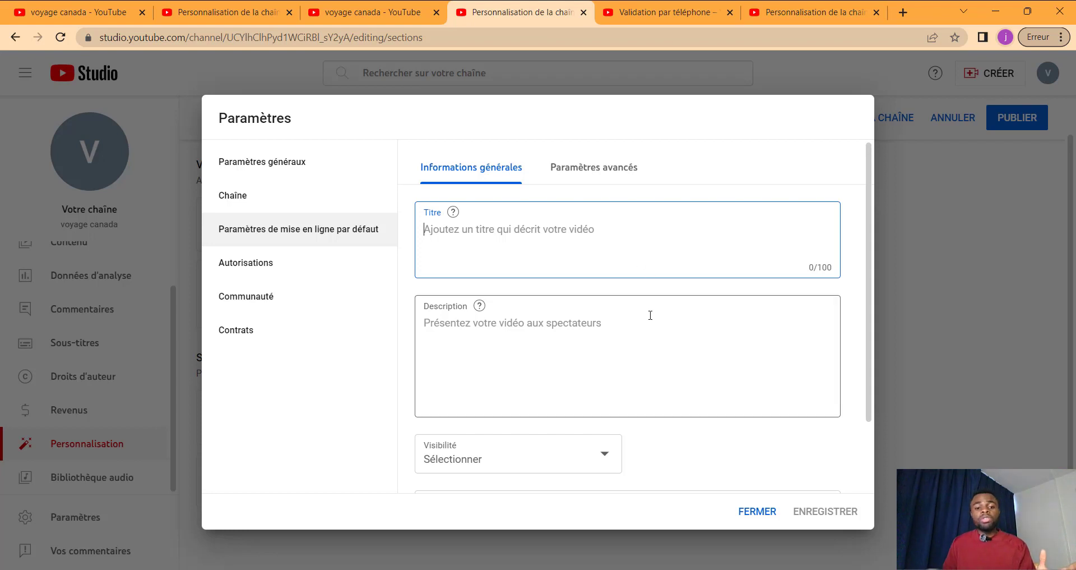
{"action": "left_click", "coordinate": [433, 328]}
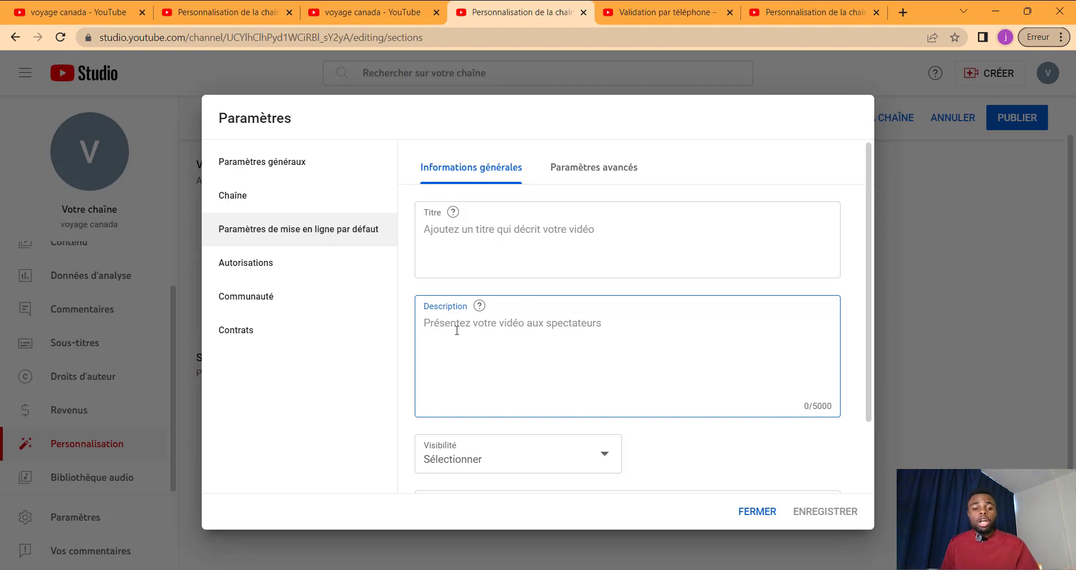
{"action": "scroll", "coordinate": [457, 330], "scroll_direction": "down", "scroll_amount": 2}
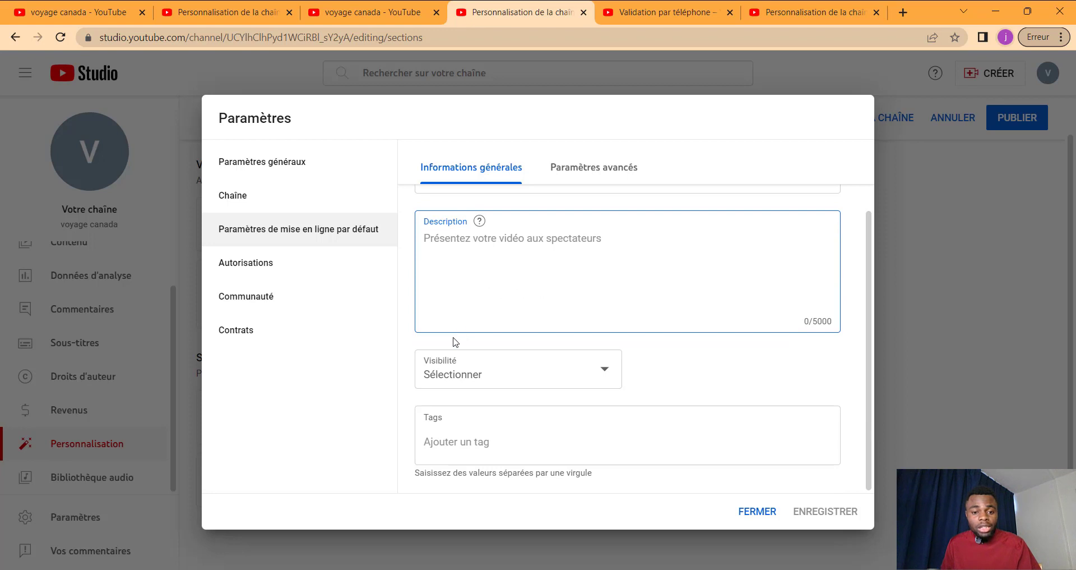
{"action": "left_click", "coordinate": [474, 374]}
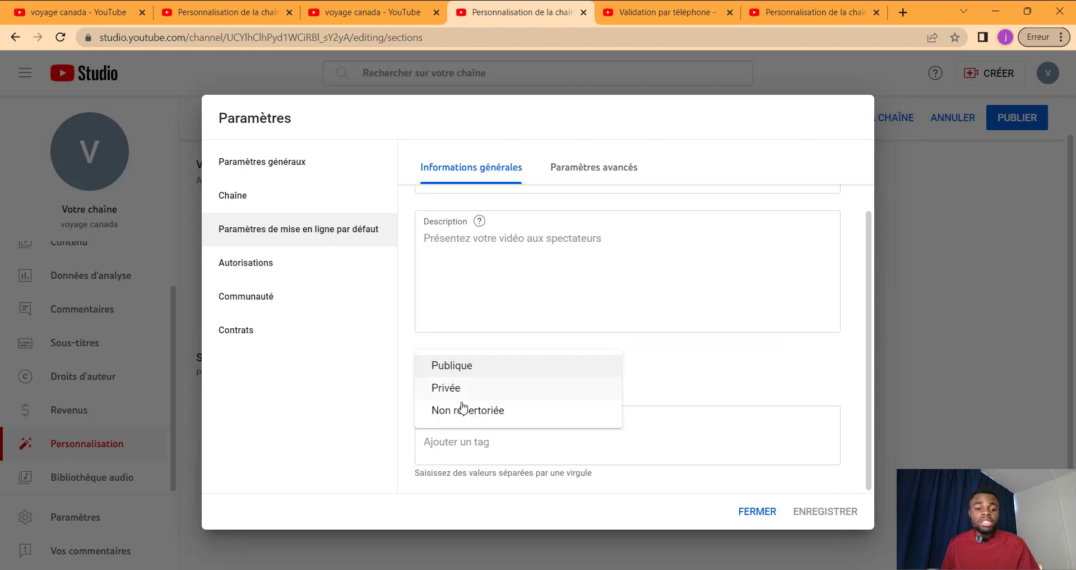
{"action": "left_click", "coordinate": [474, 367]}
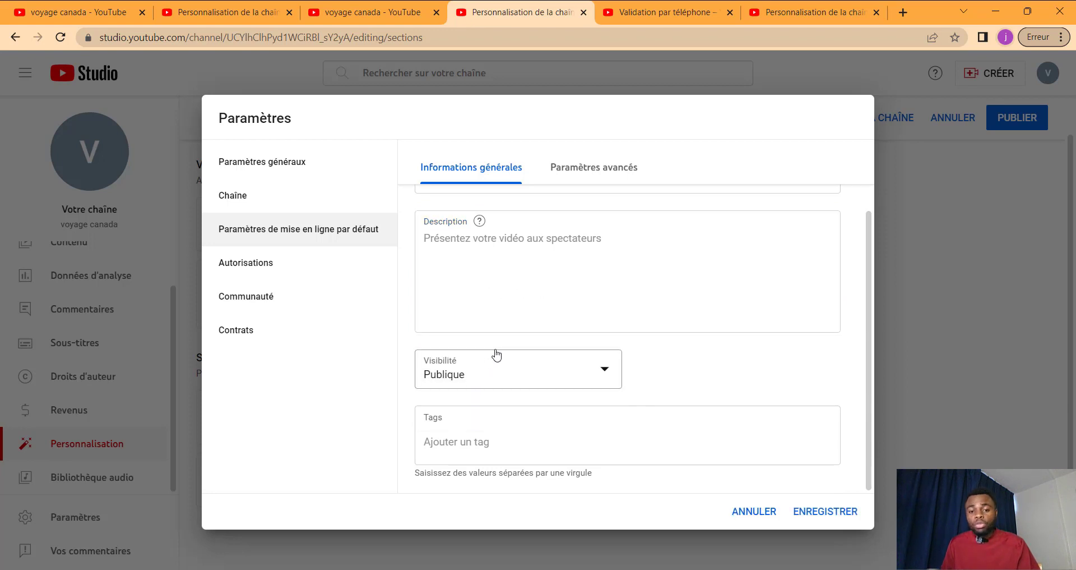
{"action": "left_click", "coordinate": [479, 436]}
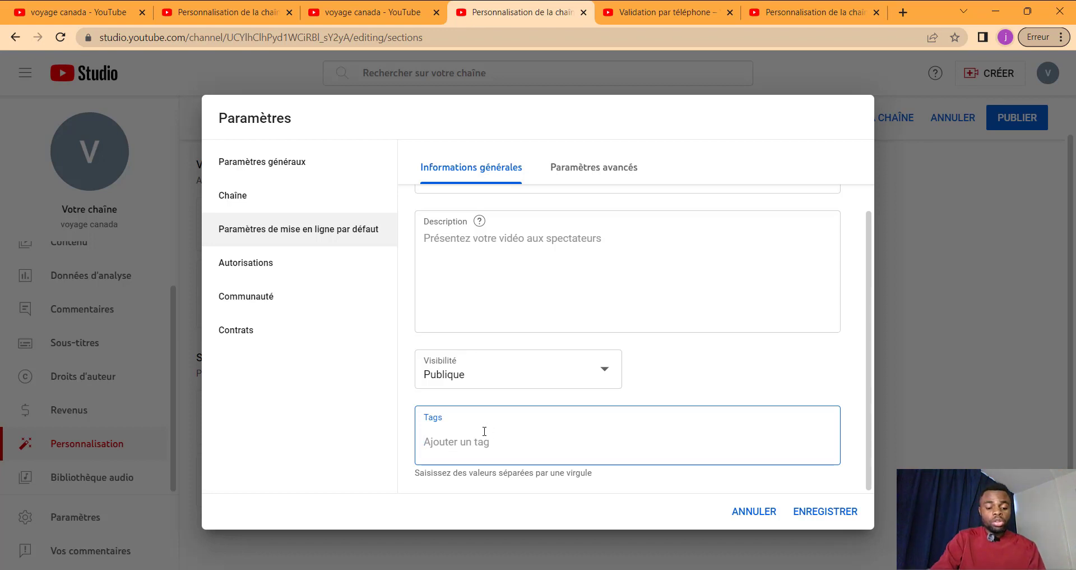
Step: Add 'canada' and 'immigration canada' as default upload tags
{"action": "type", "text": "canada"}
{"action": "key", "text": "Return"}
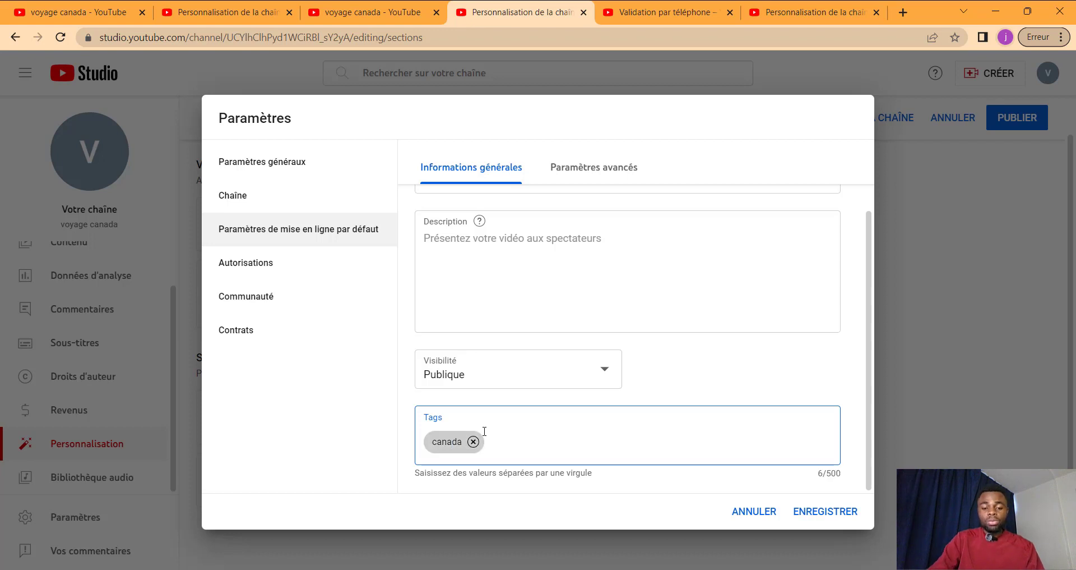
{"action": "type", "text": "immigration canada"}
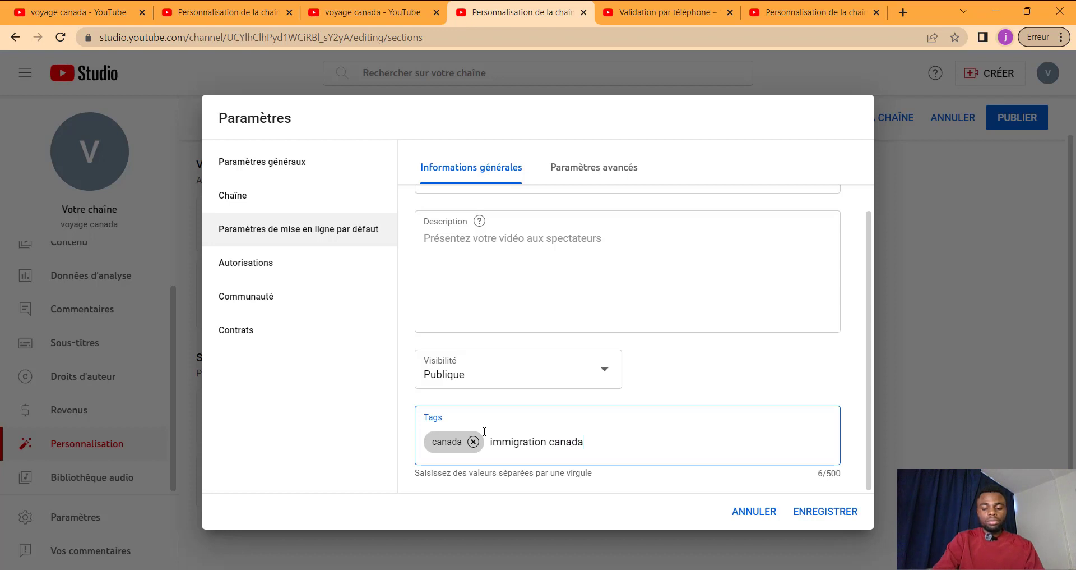
{"action": "key", "text": "Return"}
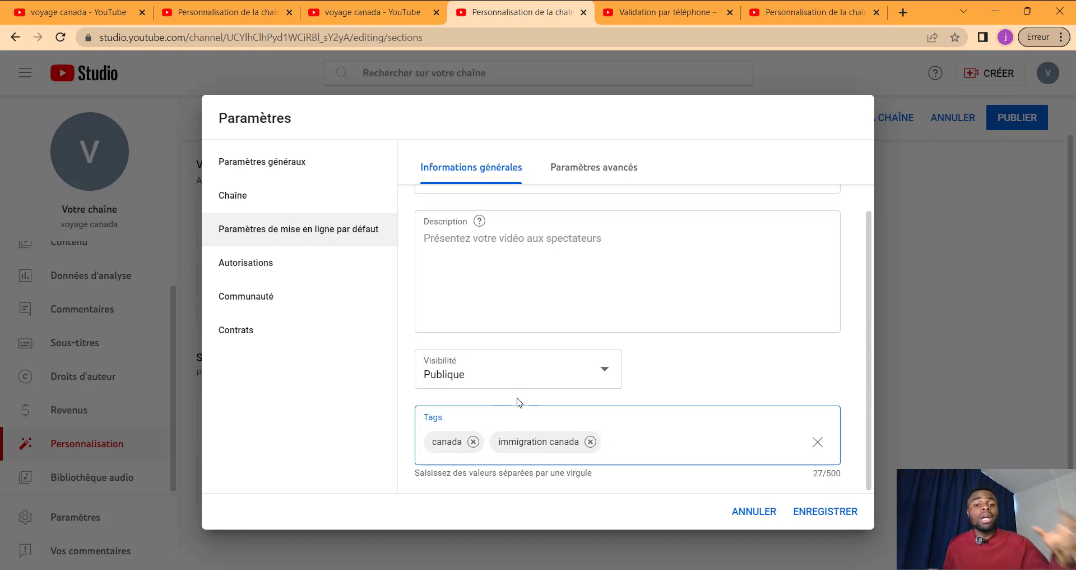
{"action": "scroll", "coordinate": [536, 381], "scroll_direction": "up", "scroll_amount": 2}
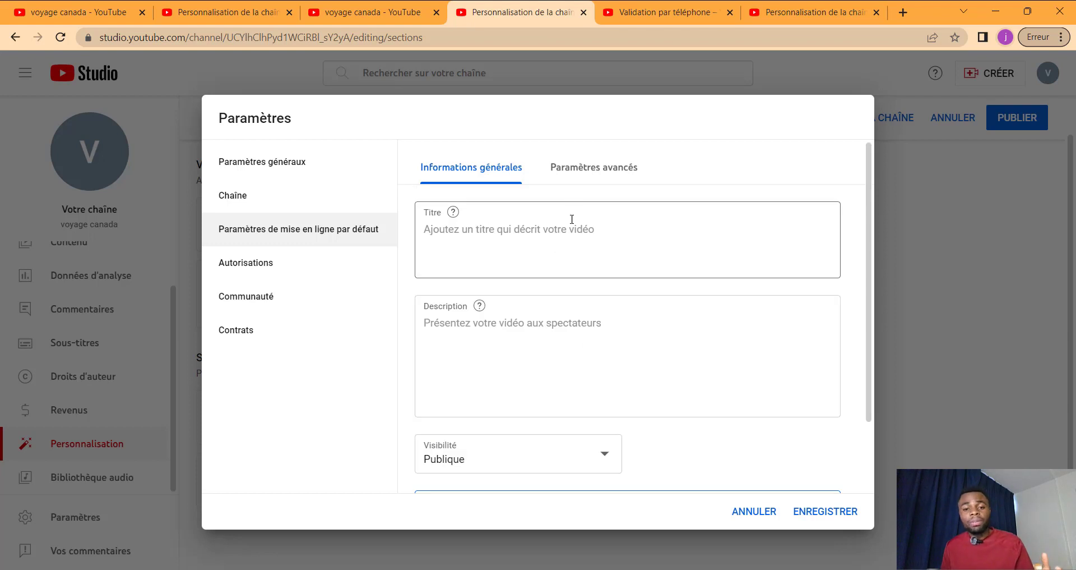
Step: In the advanced upload defaults, choose Français (France) as the Langue de la vidéo
{"action": "left_click", "coordinate": [572, 171]}
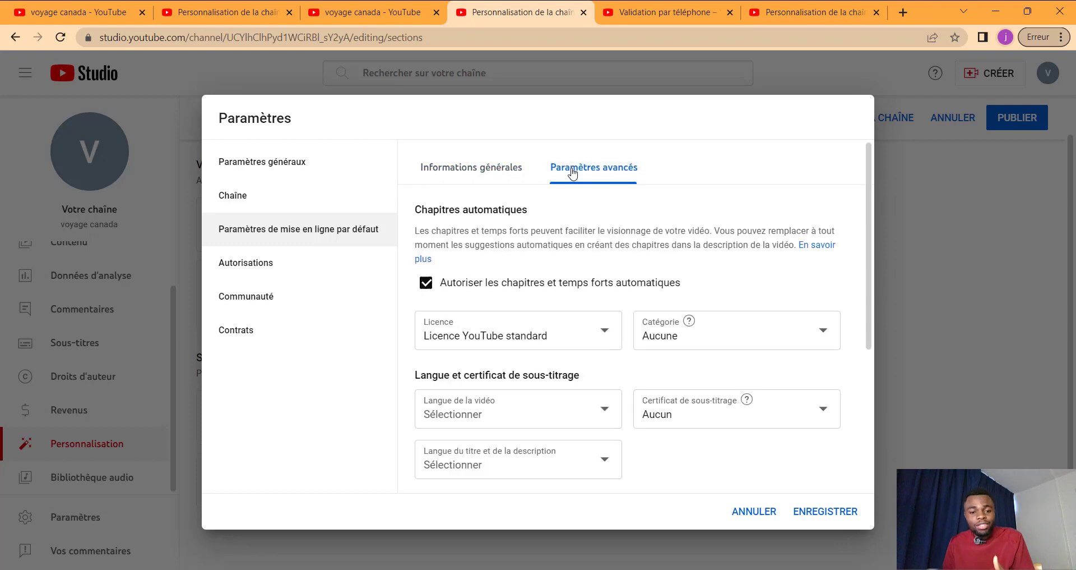
{"action": "scroll", "coordinate": [589, 244], "scroll_direction": "down", "scroll_amount": 3}
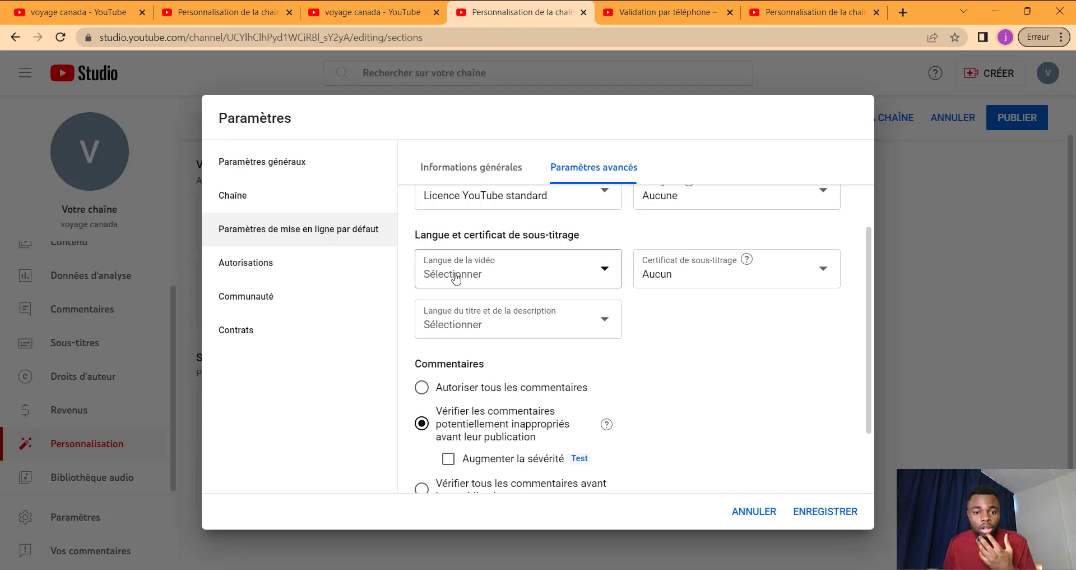
{"action": "left_click", "coordinate": [527, 282]}
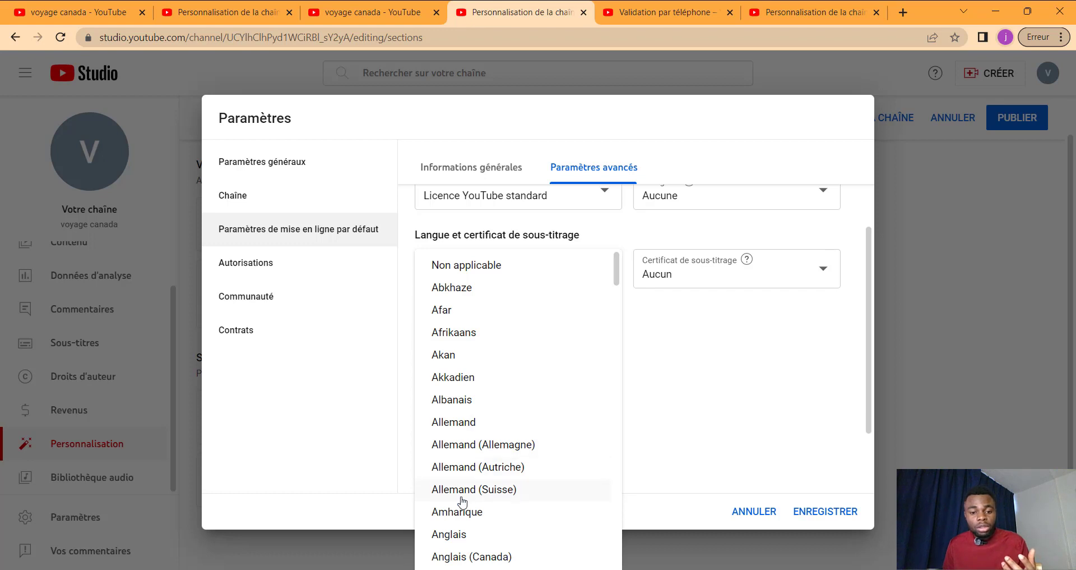
{"action": "scroll", "coordinate": [488, 455], "scroll_direction": "down", "scroll_amount": 3}
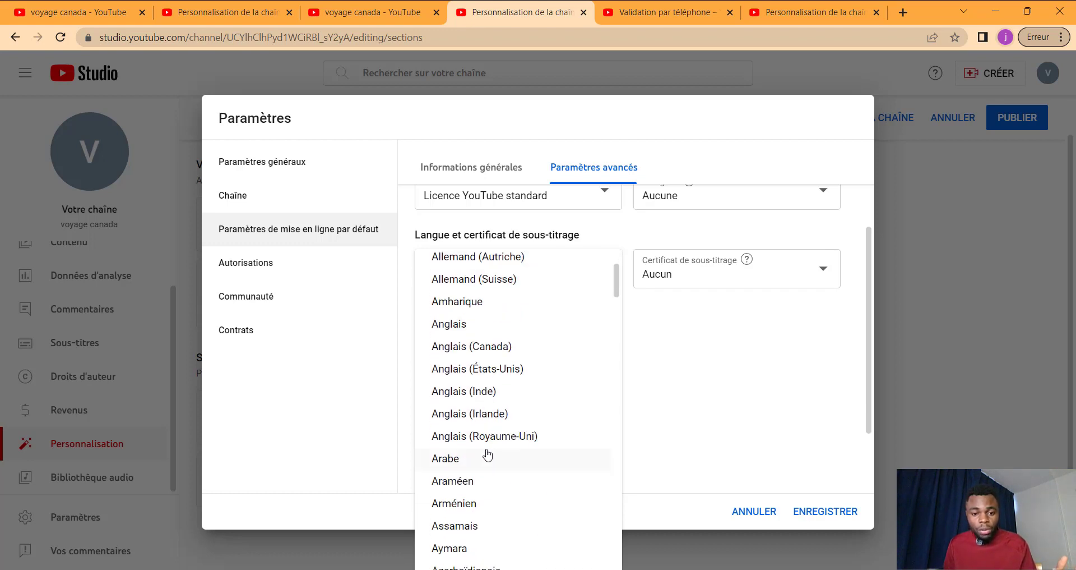
{"action": "scroll", "coordinate": [487, 456], "scroll_direction": "down", "scroll_amount": 15}
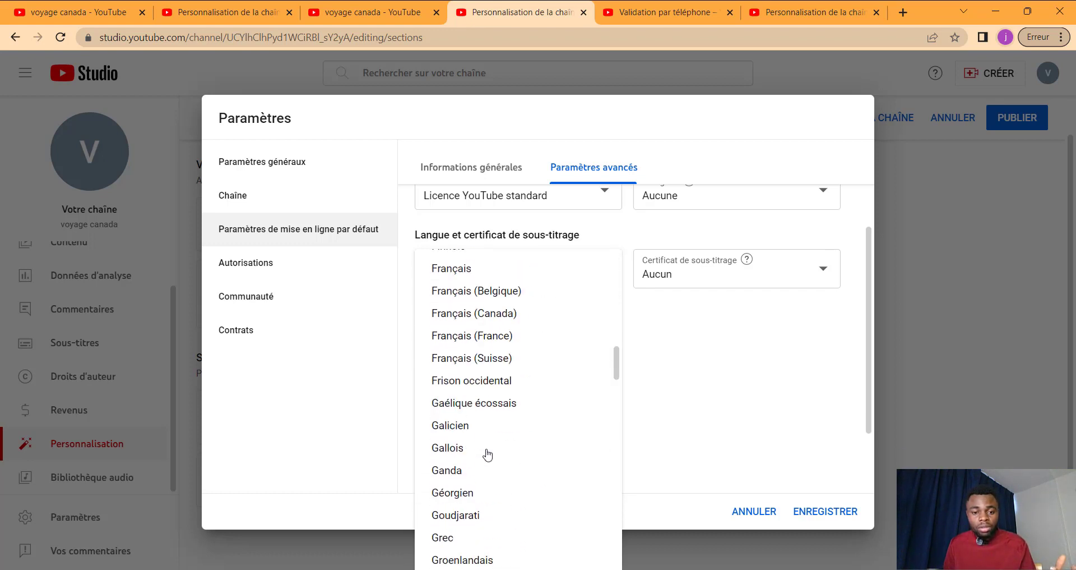
{"action": "left_click", "coordinate": [472, 336]}
{"action": "scroll", "coordinate": [637, 359], "scroll_direction": "down", "scroll_amount": 2}
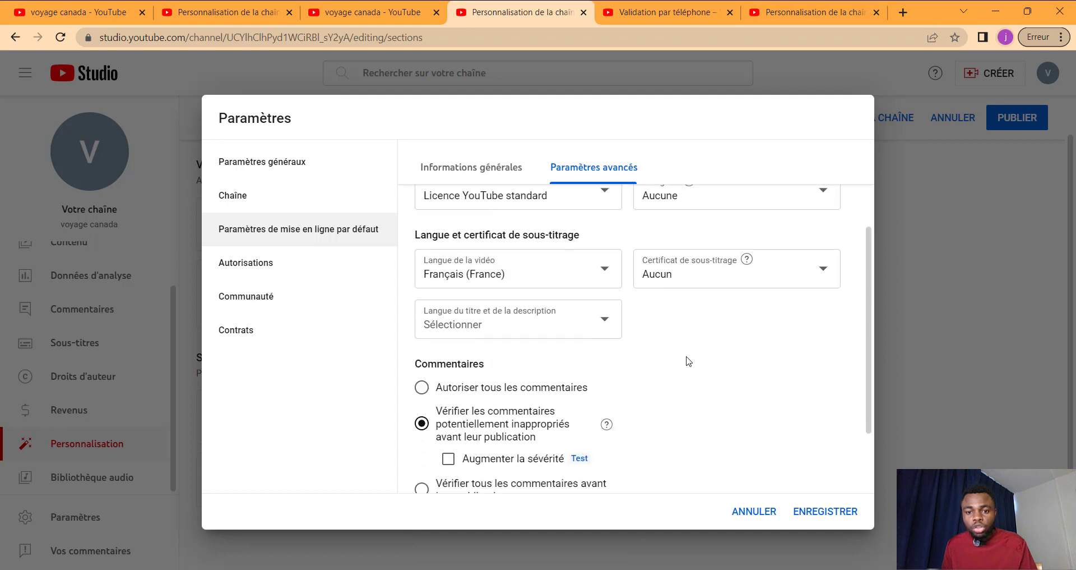
{"action": "scroll", "coordinate": [688, 361], "scroll_direction": "down", "scroll_amount": 2}
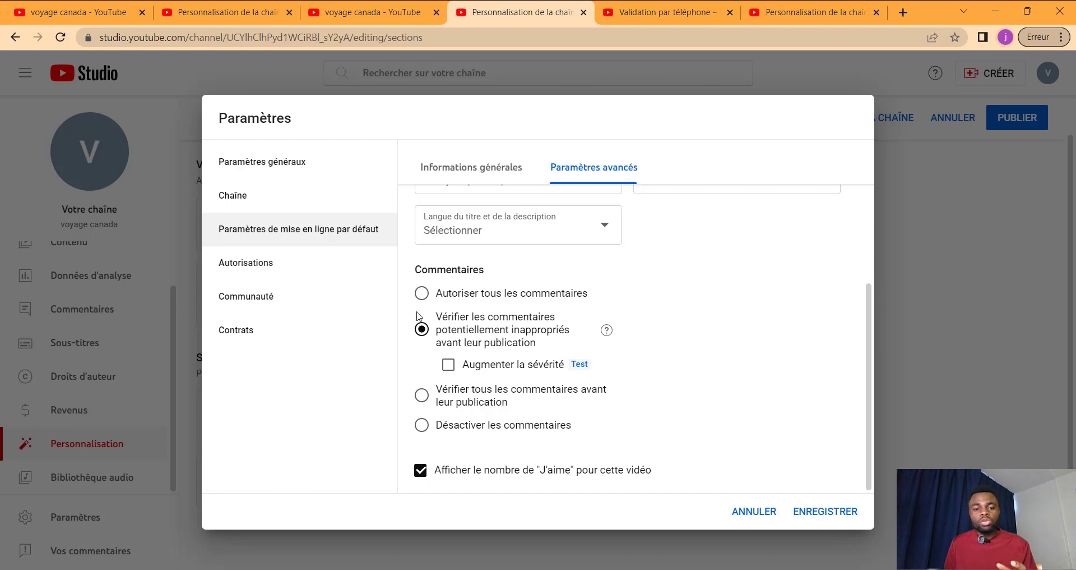
Step: Try each Commentaires option, keep 'Vérifier les commentaires potentiellement inappropriés', then open Autorisations
{"action": "left_click", "coordinate": [422, 294]}
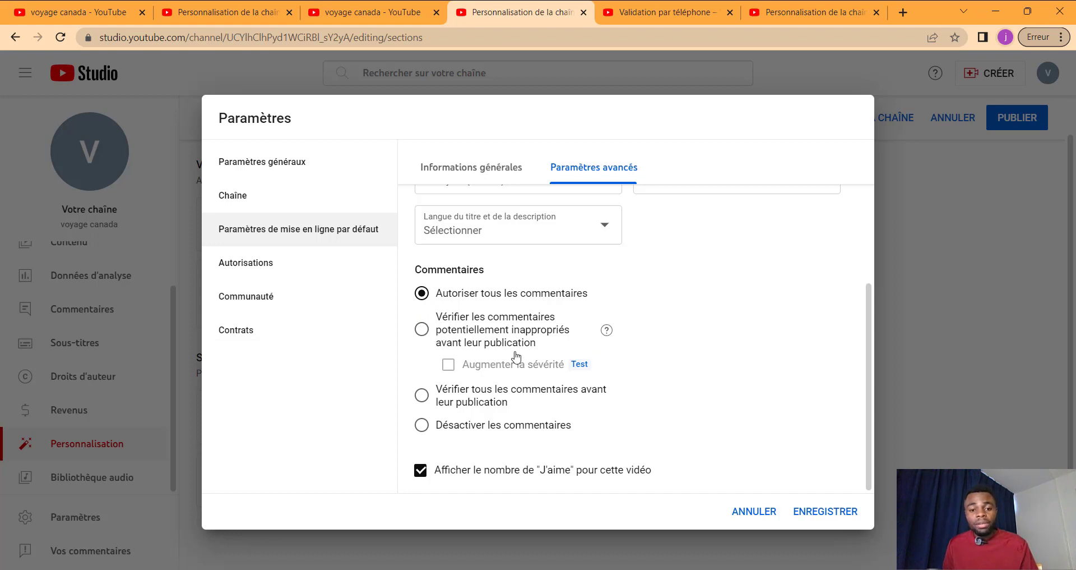
{"action": "left_click", "coordinate": [422, 330]}
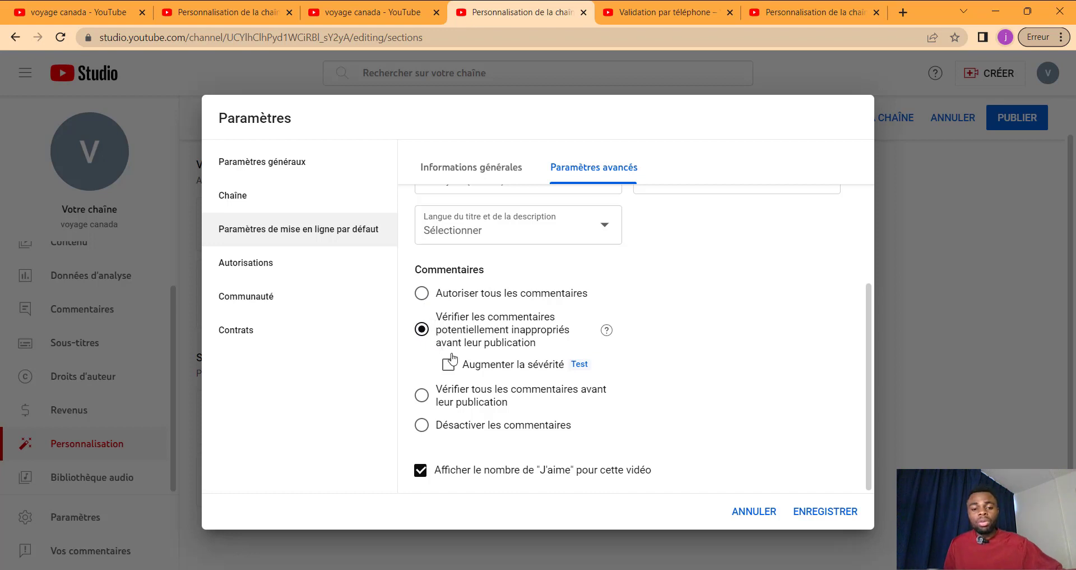
{"action": "left_click", "coordinate": [449, 365]}
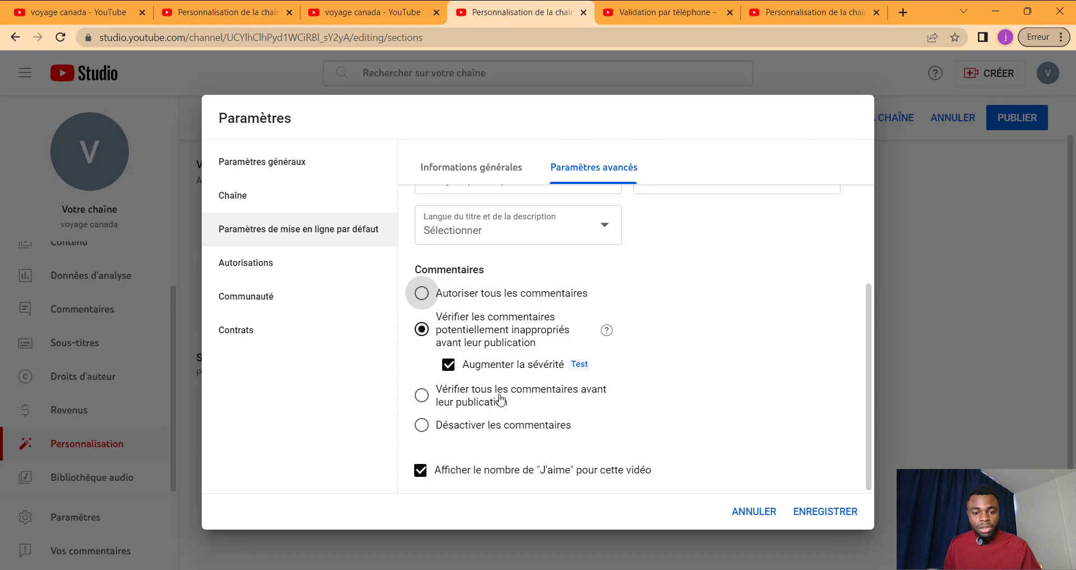
{"action": "left_click", "coordinate": [422, 396]}
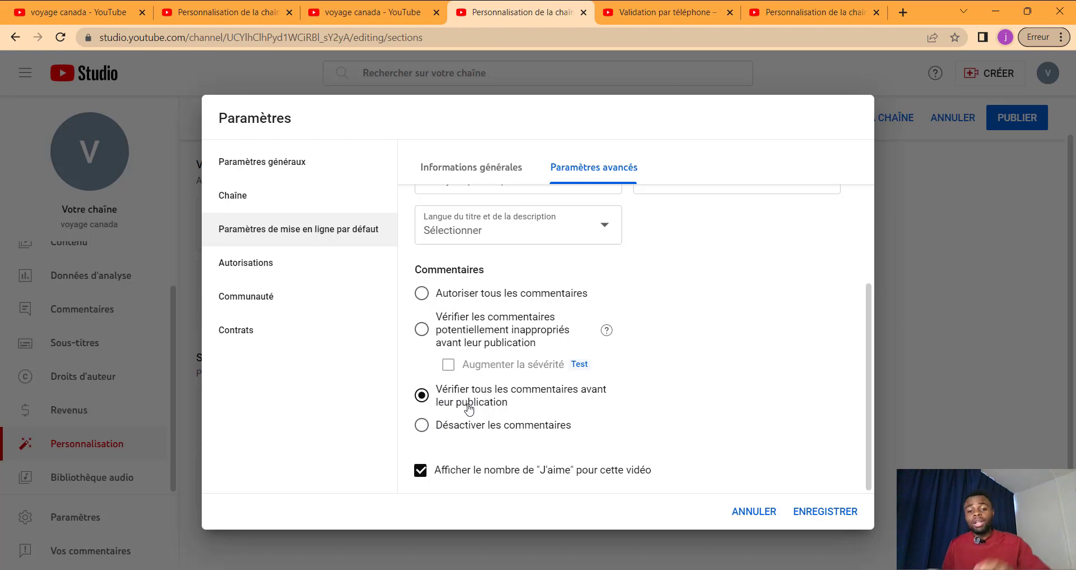
{"action": "left_click", "coordinate": [422, 424]}
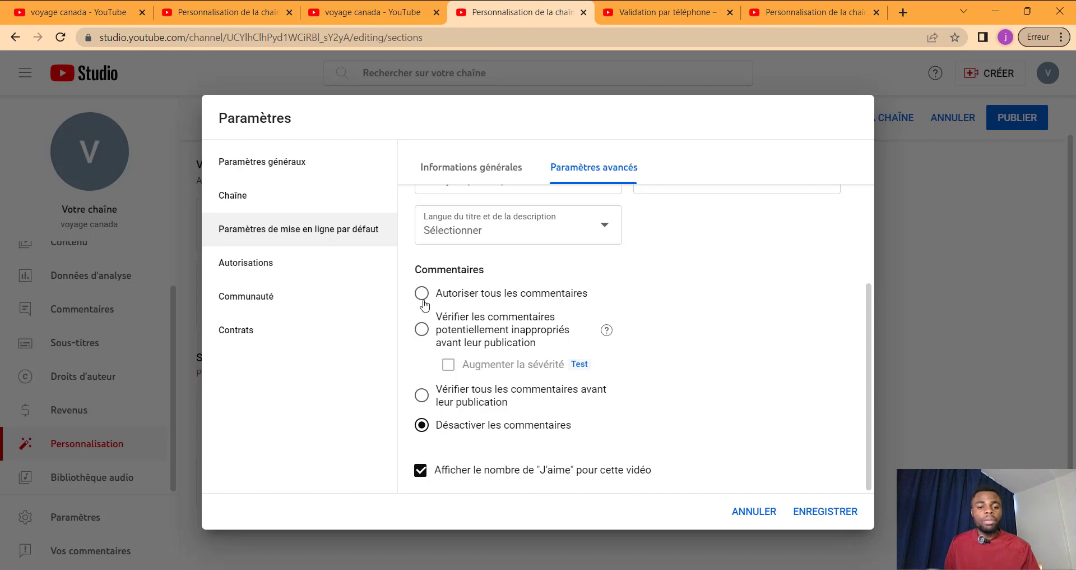
{"action": "left_click", "coordinate": [421, 331]}
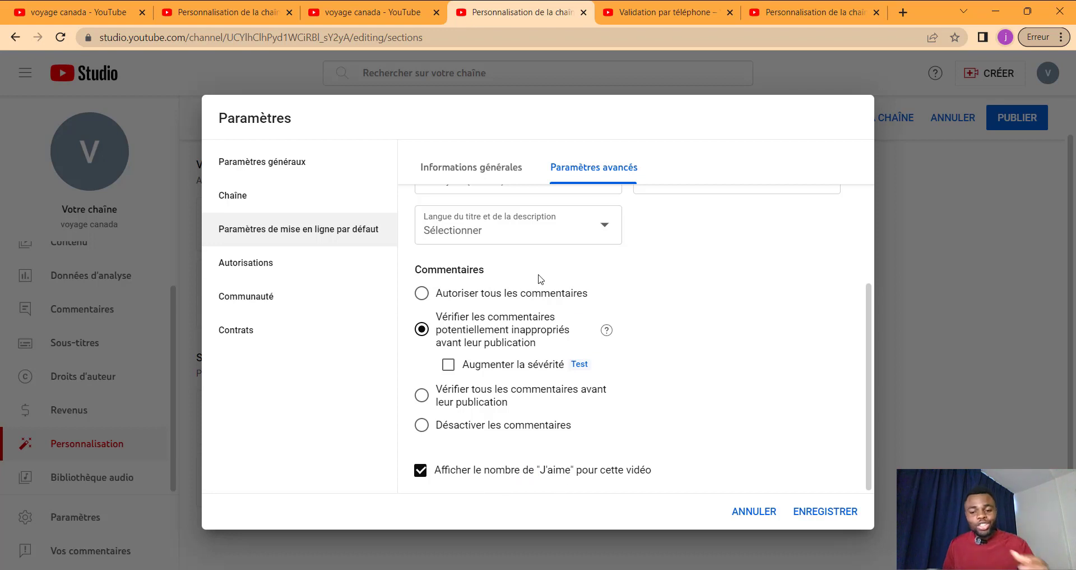
{"action": "left_click", "coordinate": [259, 270]}
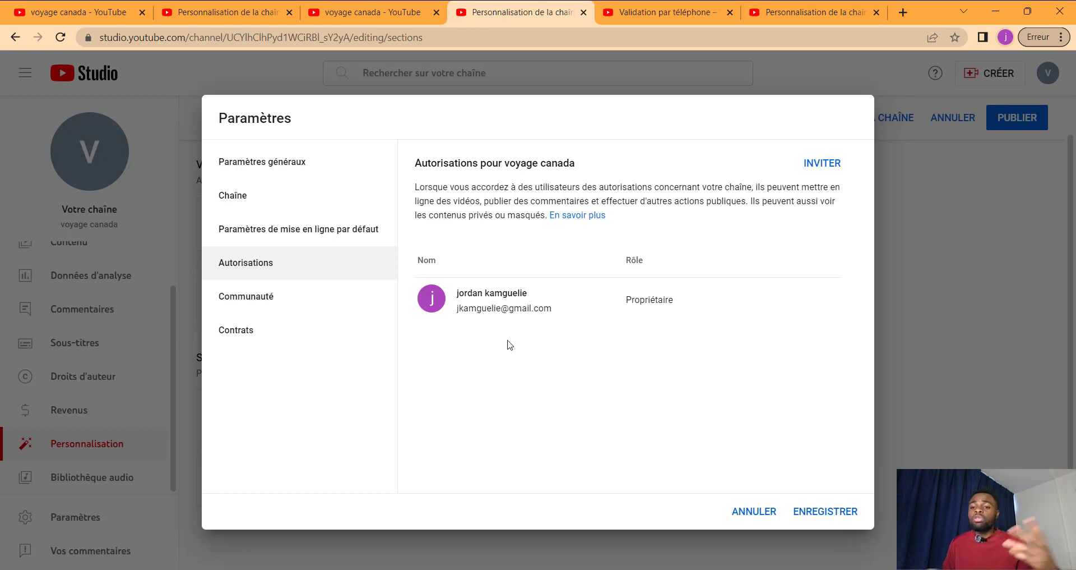
Step: Browse the invite's access roles, cancel the invite without adding anyone, then open Communauté
{"action": "left_click", "coordinate": [822, 163]}
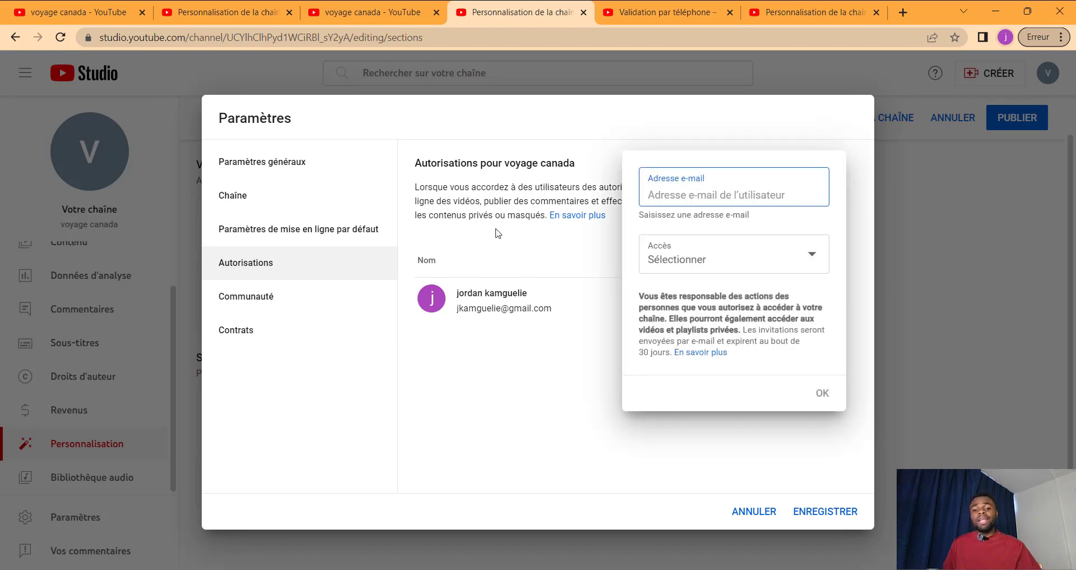
{"action": "left_click", "coordinate": [701, 260]}
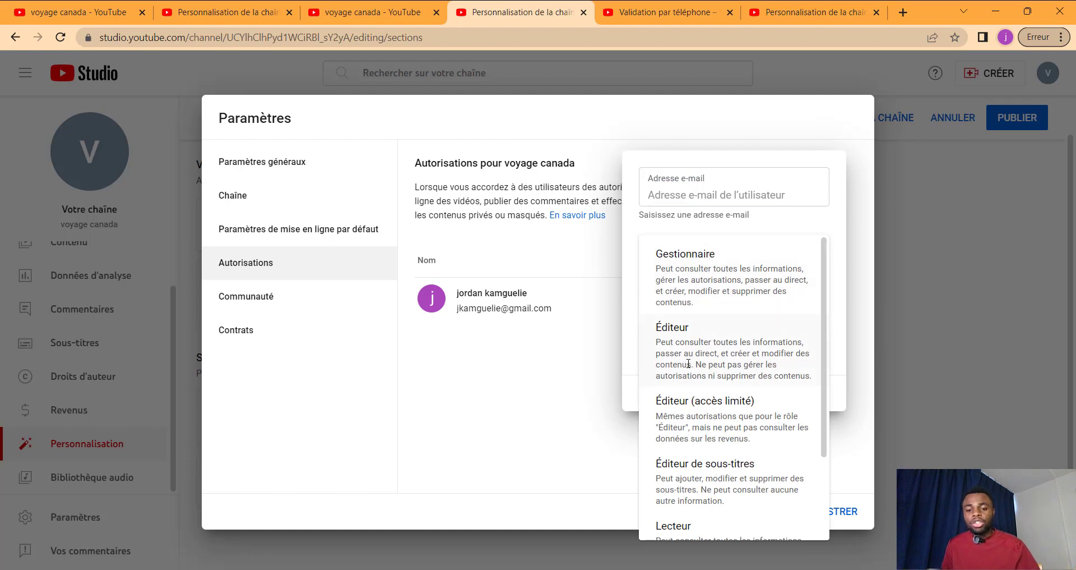
{"action": "scroll", "coordinate": [672, 413], "scroll_direction": "down", "scroll_amount": 1}
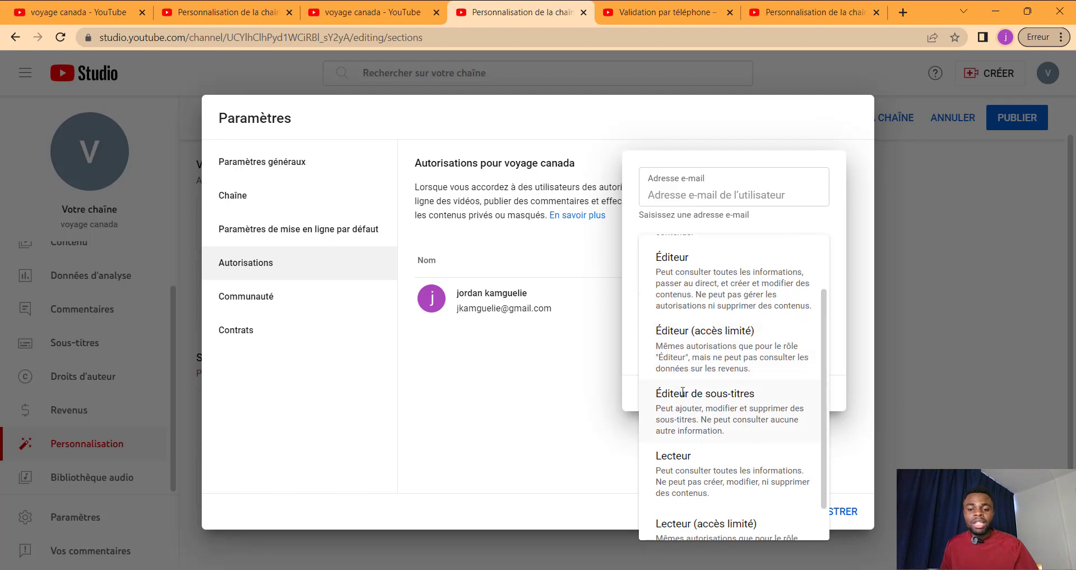
{"action": "scroll", "coordinate": [739, 405], "scroll_direction": "down", "scroll_amount": 1}
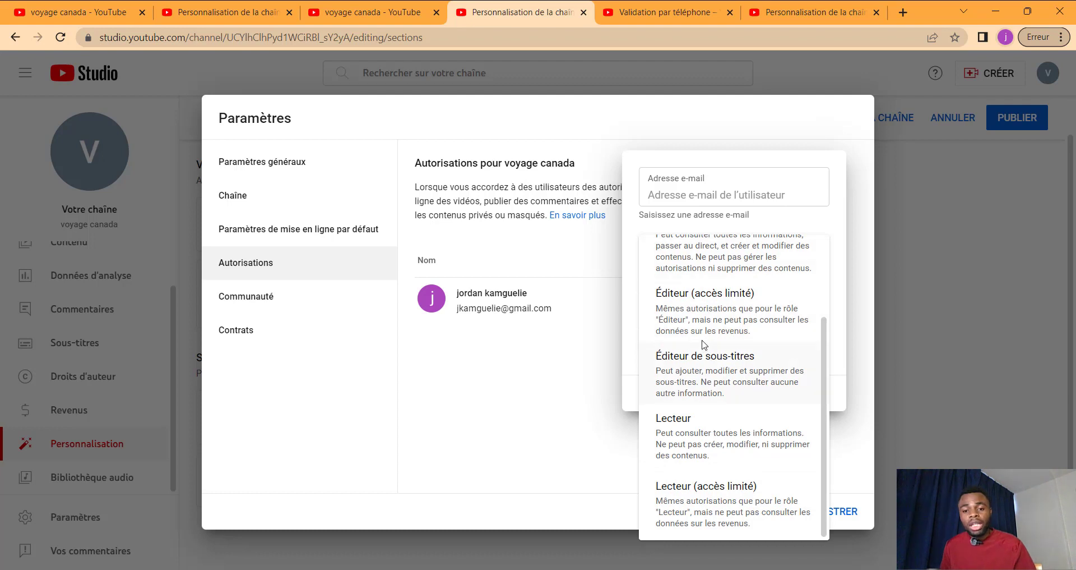
{"action": "scroll", "coordinate": [706, 331], "scroll_direction": "up", "scroll_amount": 2}
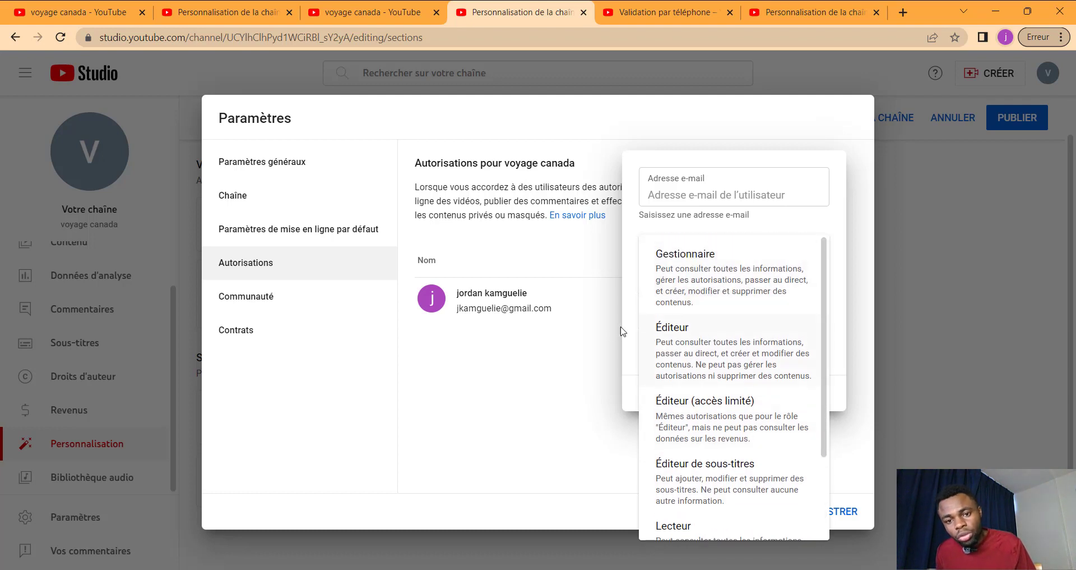
{"action": "left_click", "coordinate": [557, 373]}
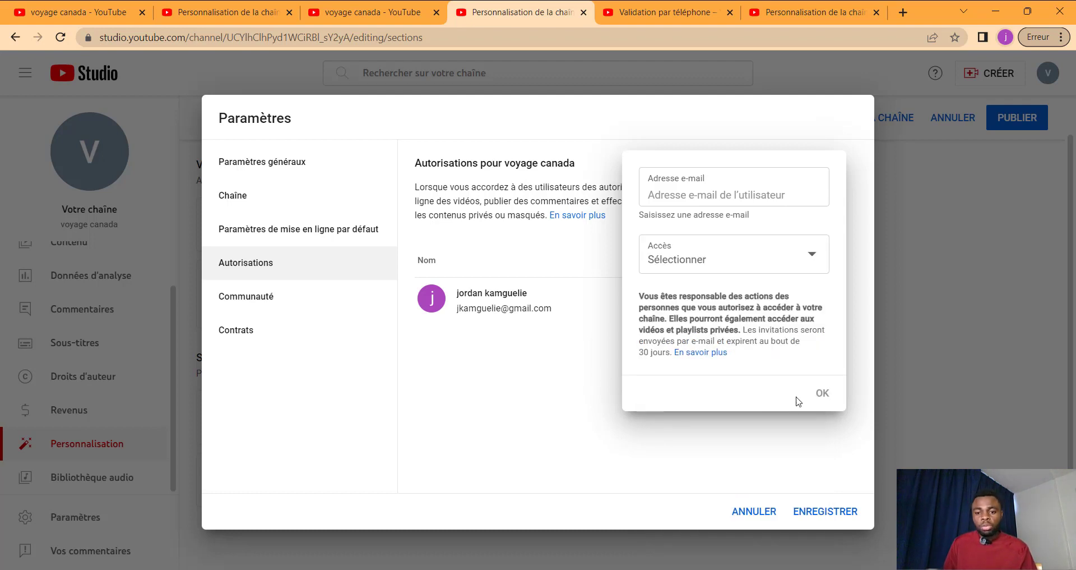
{"action": "left_click", "coordinate": [595, 383]}
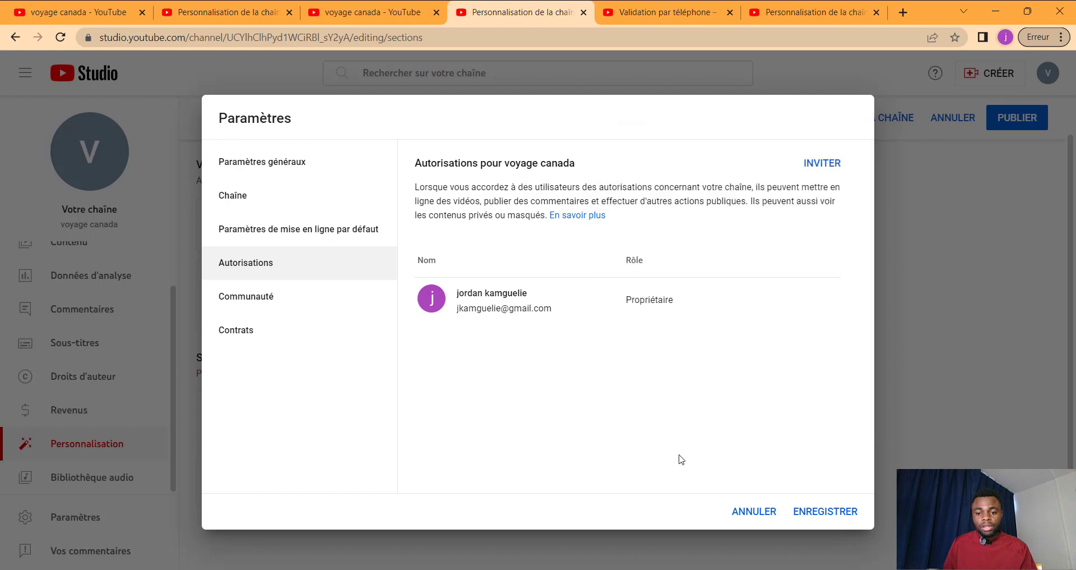
{"action": "left_click", "coordinate": [228, 302]}
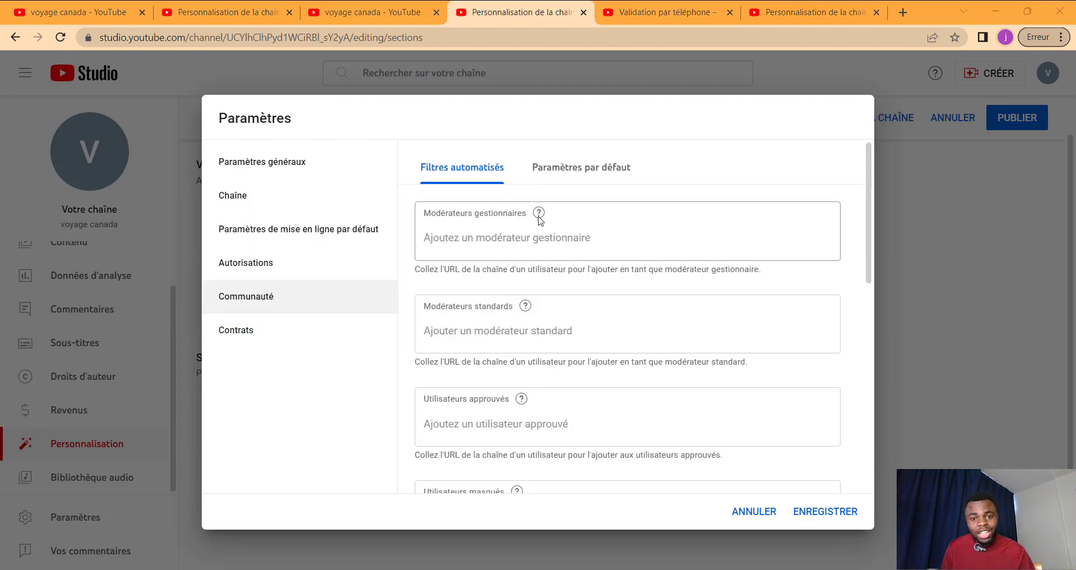
{"action": "mouse_move", "coordinate": [540, 219]}
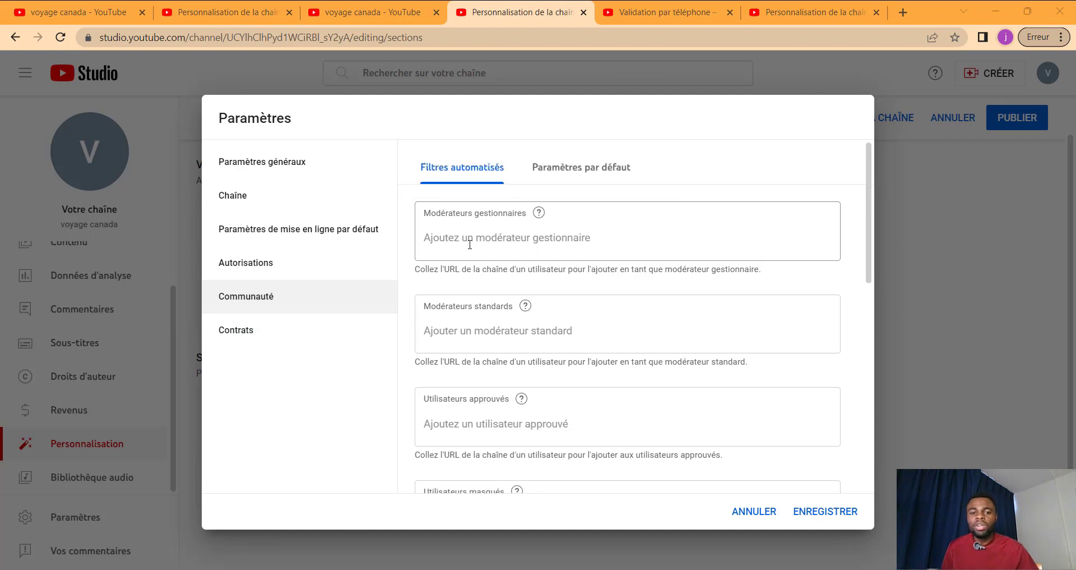
{"action": "scroll", "coordinate": [456, 243], "scroll_direction": "down", "scroll_amount": 1}
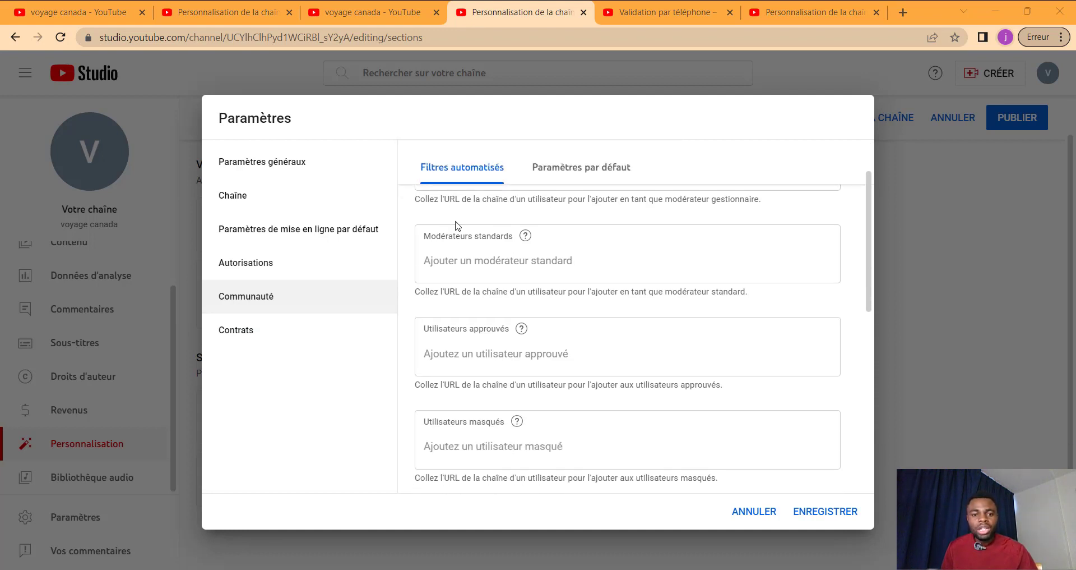
{"action": "scroll", "coordinate": [470, 246], "scroll_direction": "up", "scroll_amount": 1}
{"action": "left_click", "coordinate": [474, 242]}
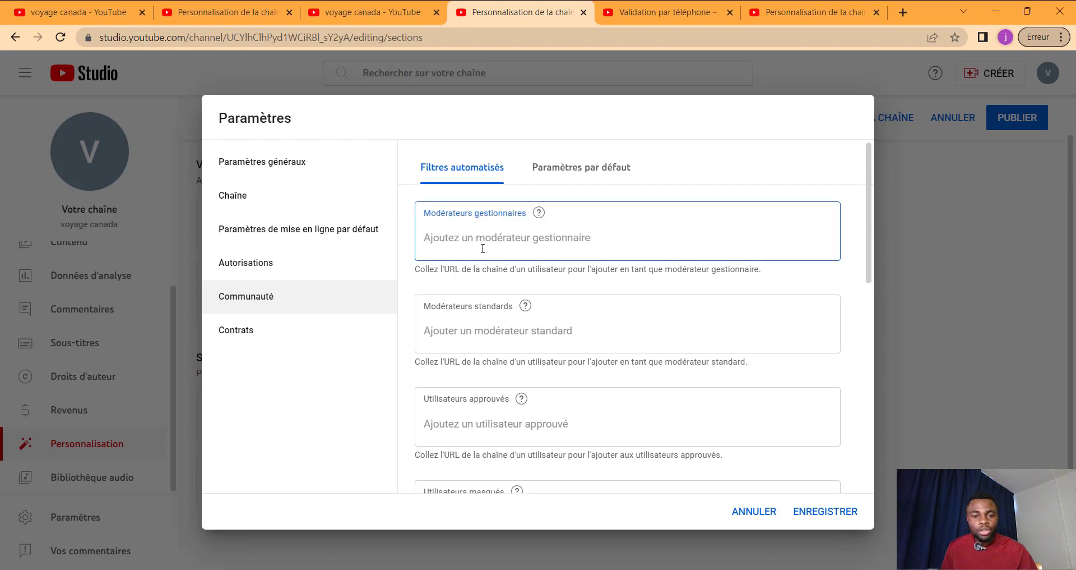
{"action": "scroll", "coordinate": [466, 247], "scroll_direction": "down", "scroll_amount": 1}
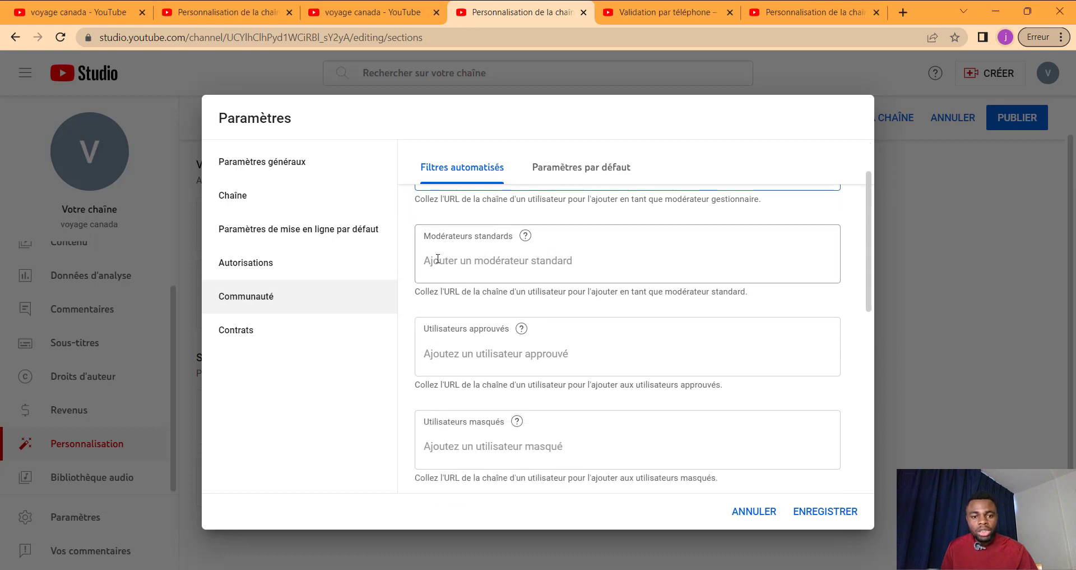
{"action": "left_click", "coordinate": [491, 258]}
{"action": "scroll", "coordinate": [491, 262], "scroll_direction": "up", "scroll_amount": 1}
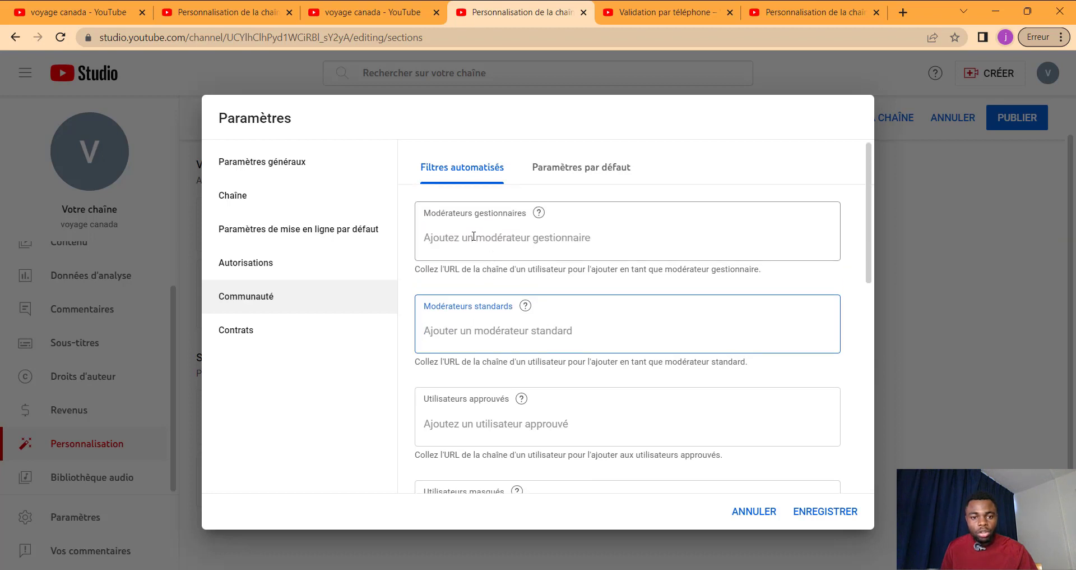
{"action": "scroll", "coordinate": [485, 320], "scroll_direction": "down", "scroll_amount": 1}
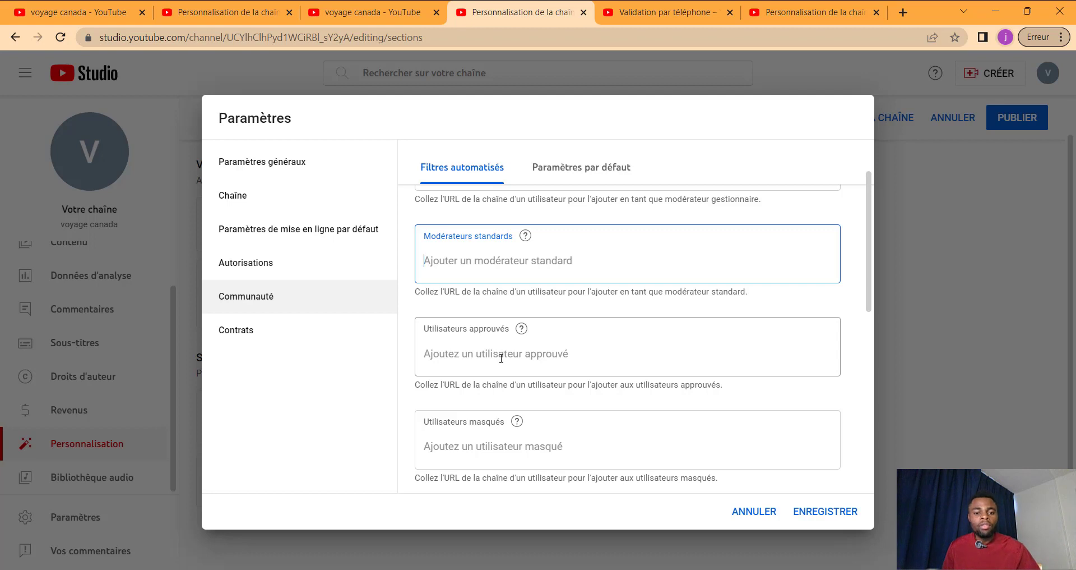
{"action": "scroll", "coordinate": [474, 429], "scroll_direction": "down", "scroll_amount": 2}
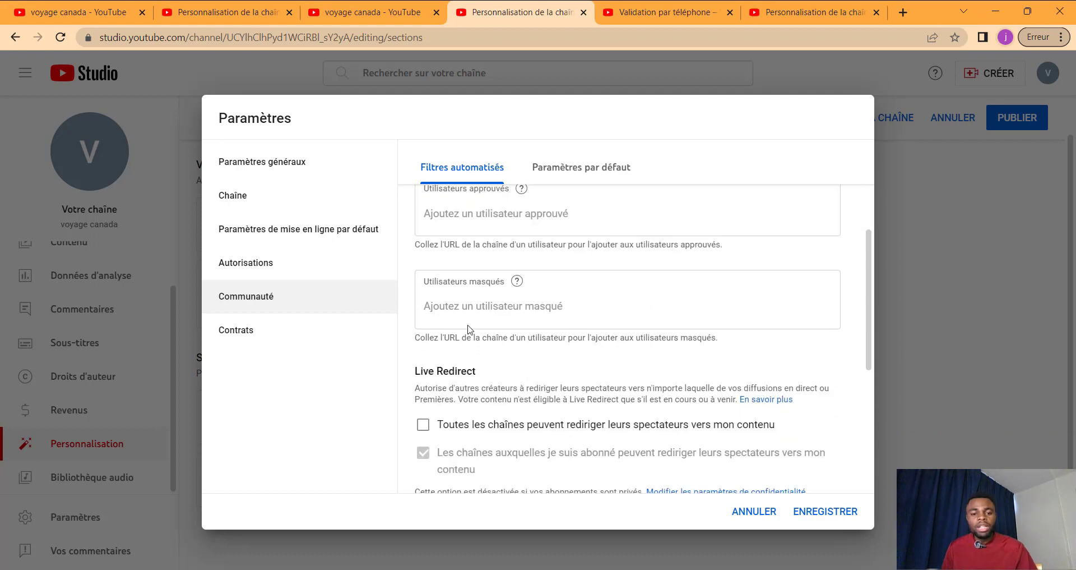
{"action": "left_click", "coordinate": [501, 311]}
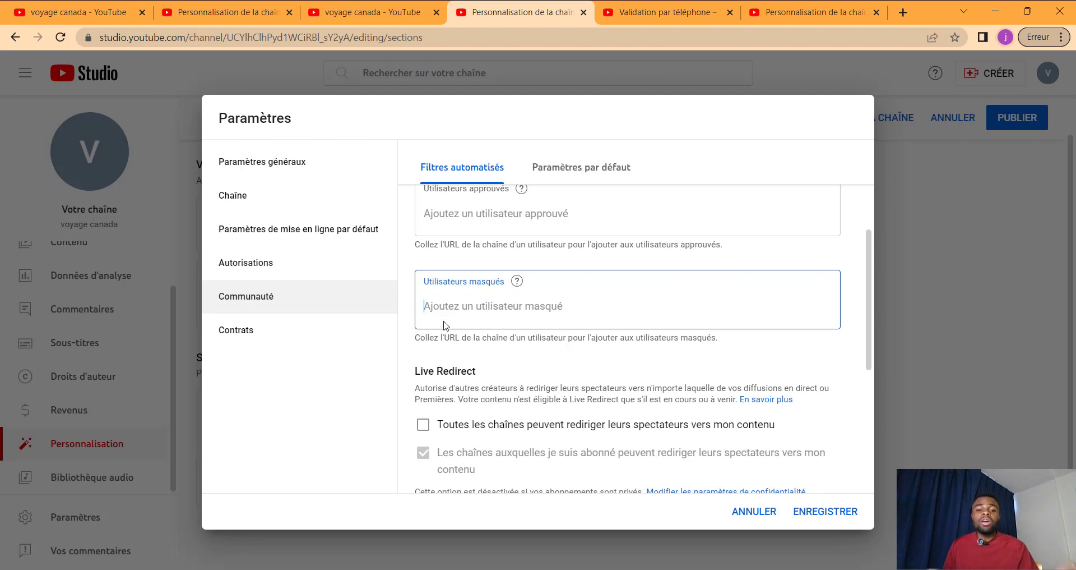
{"action": "scroll", "coordinate": [532, 350], "scroll_direction": "down", "scroll_amount": 3}
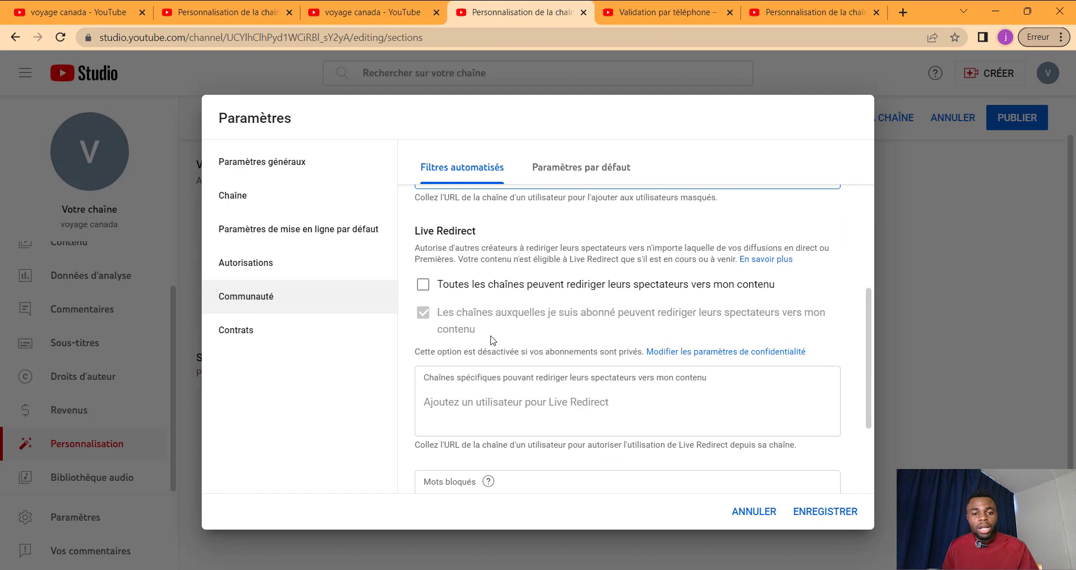
{"action": "scroll", "coordinate": [494, 344], "scroll_direction": "up", "scroll_amount": 1}
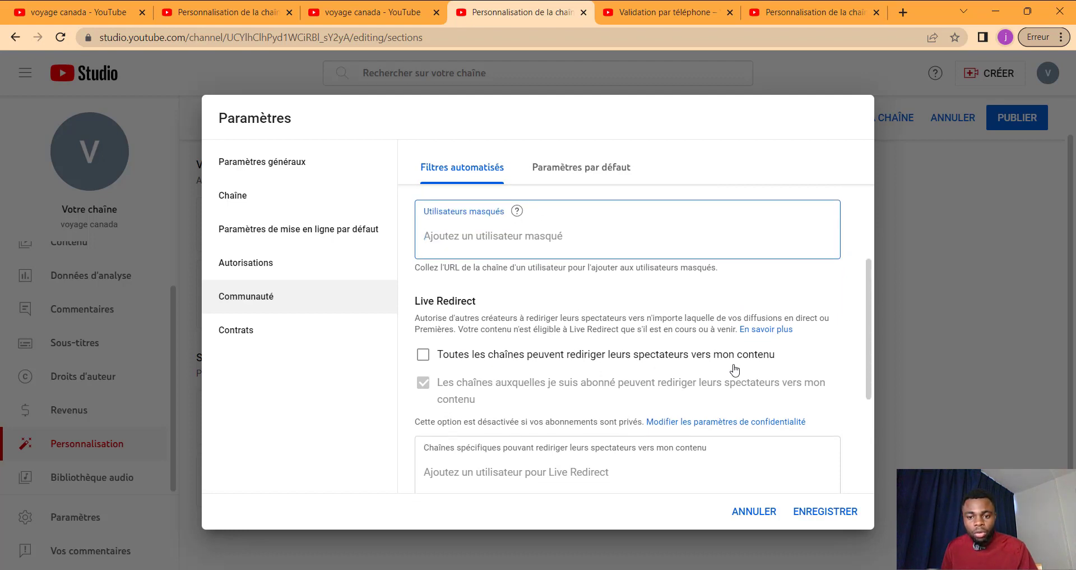
{"action": "left_click", "coordinate": [434, 354]}
{"action": "left_click", "coordinate": [435, 355]}
{"action": "scroll", "coordinate": [473, 346], "scroll_direction": "down", "scroll_amount": 2}
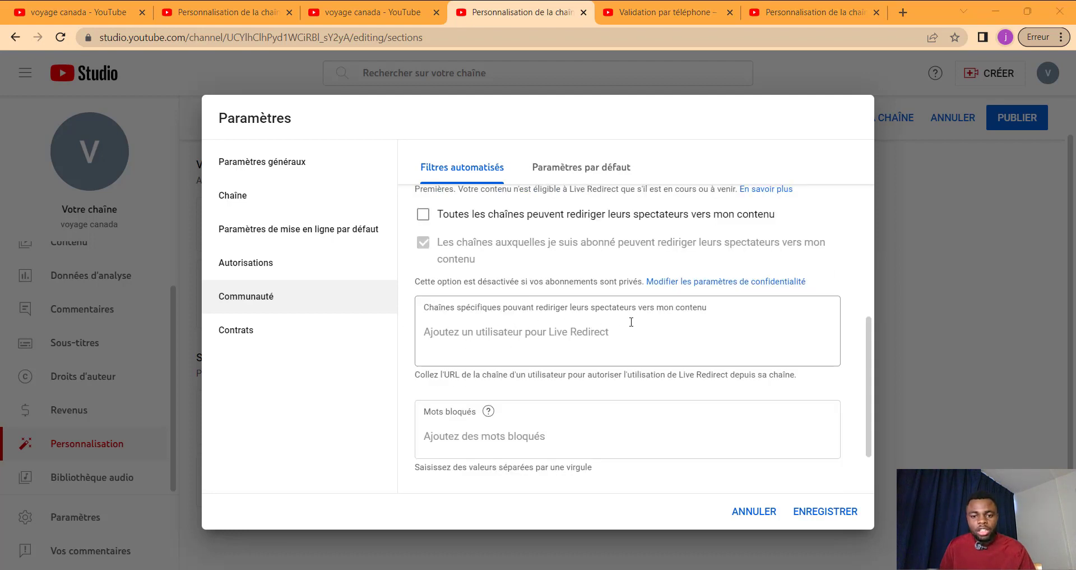
{"action": "left_click", "coordinate": [506, 336]}
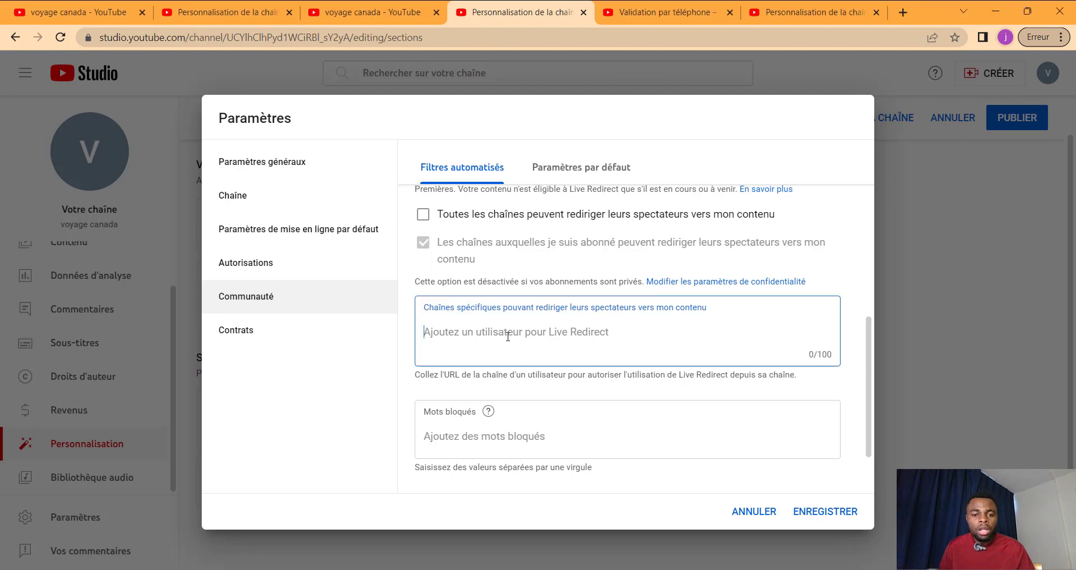
{"action": "scroll", "coordinate": [516, 350], "scroll_direction": "down", "scroll_amount": 2}
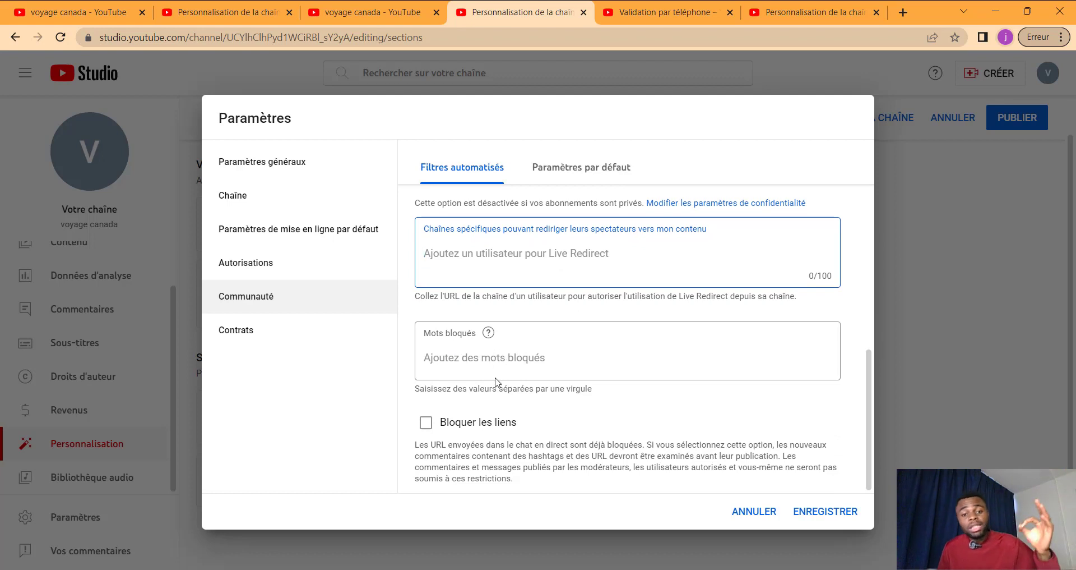
Step: Add 'malade' to the Mots bloqués list
{"action": "left_click", "coordinate": [507, 365]}
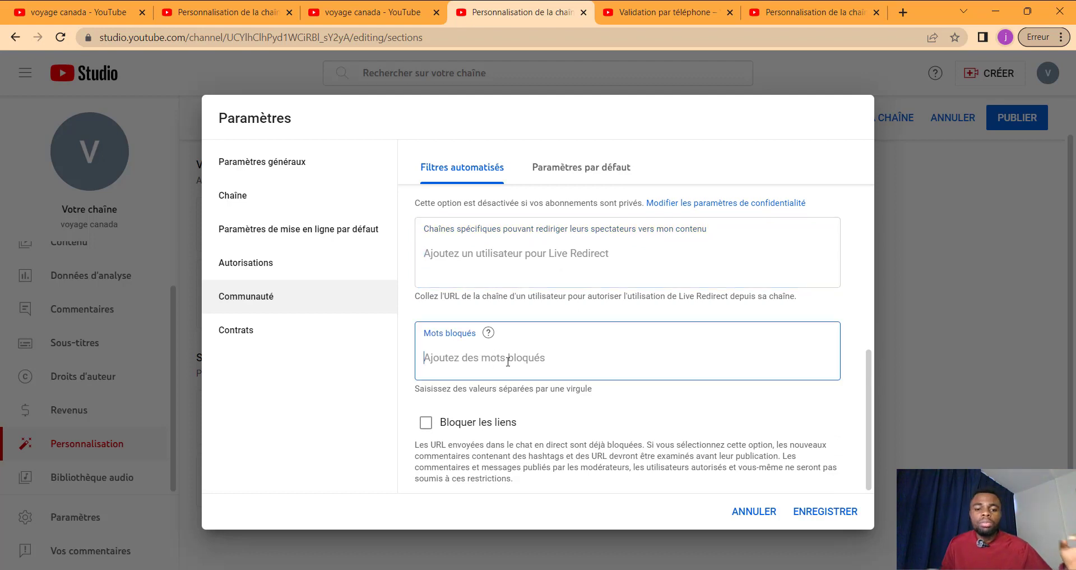
{"action": "type", "text": "imbe"}
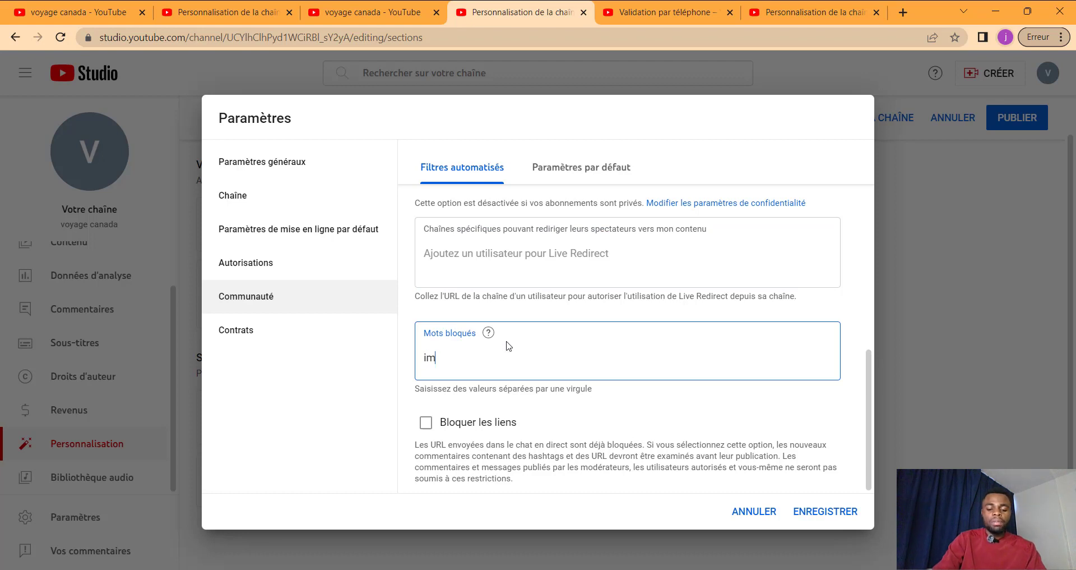
{"action": "key", "text": "BackSpace"}
{"action": "key", "text": "BackSpace"}
{"action": "key", "text": "BackSpace"}
{"action": "key", "text": "BackSpace"}
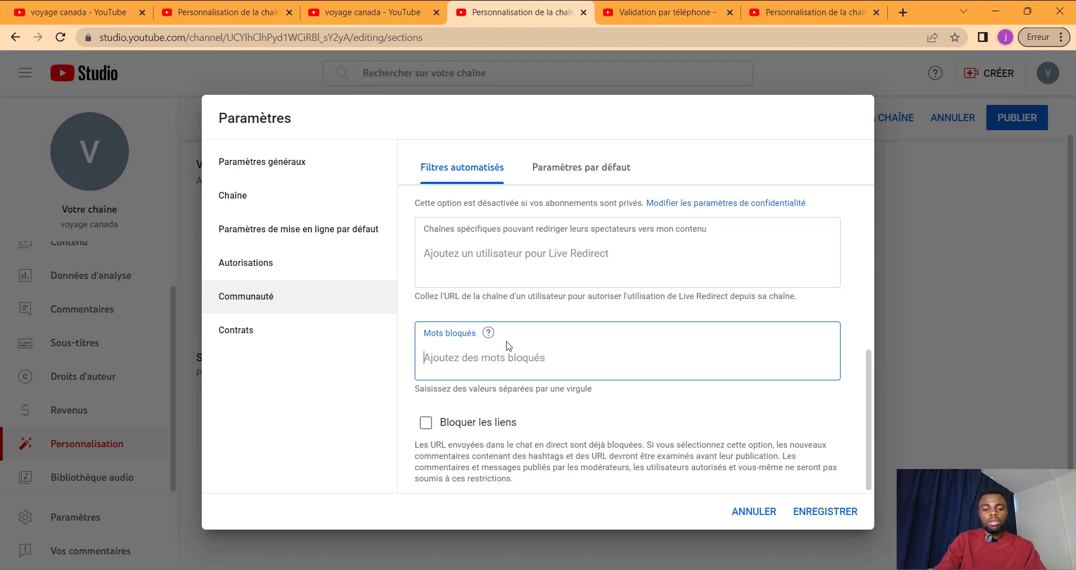
{"action": "type", "text": "malade"}
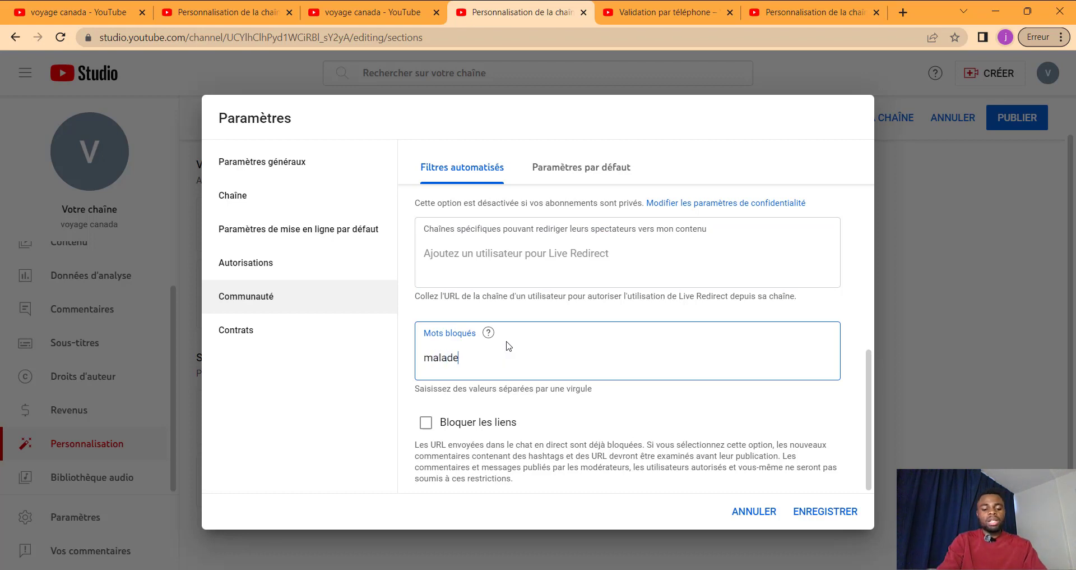
{"action": "key", "text": "Return"}
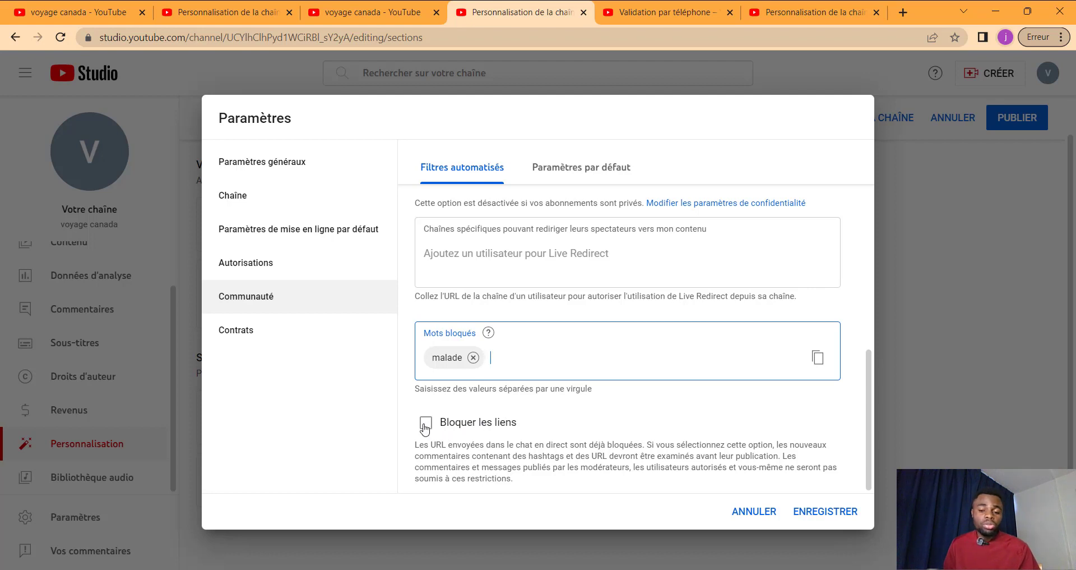
Step: Glance at Contrats, return to Communauté, and save the settings
{"action": "scroll", "coordinate": [424, 429], "scroll_direction": "up", "scroll_amount": 5}
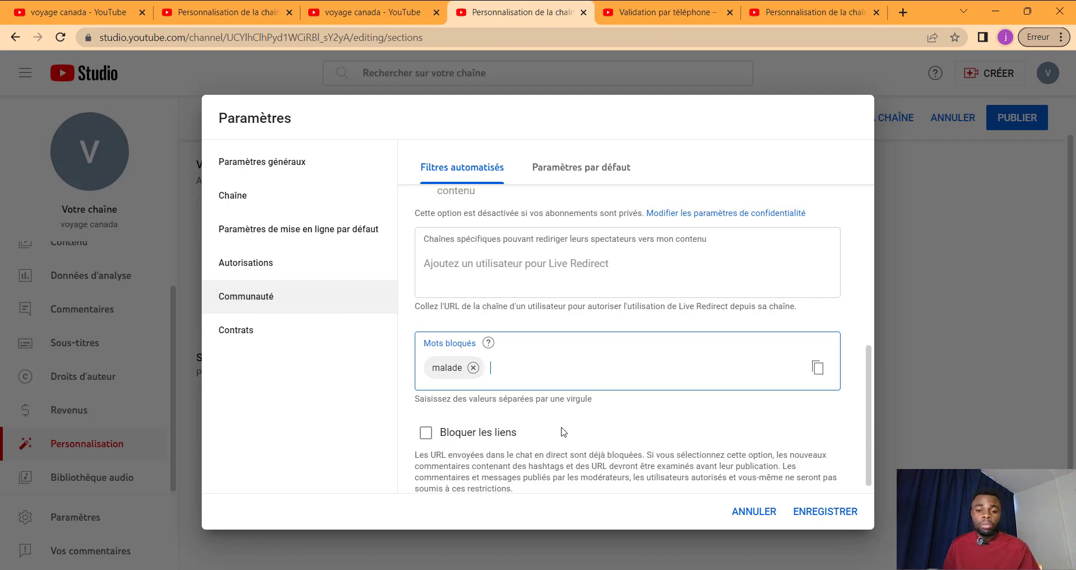
{"action": "left_click", "coordinate": [263, 339]}
{"action": "left_click", "coordinate": [265, 298]}
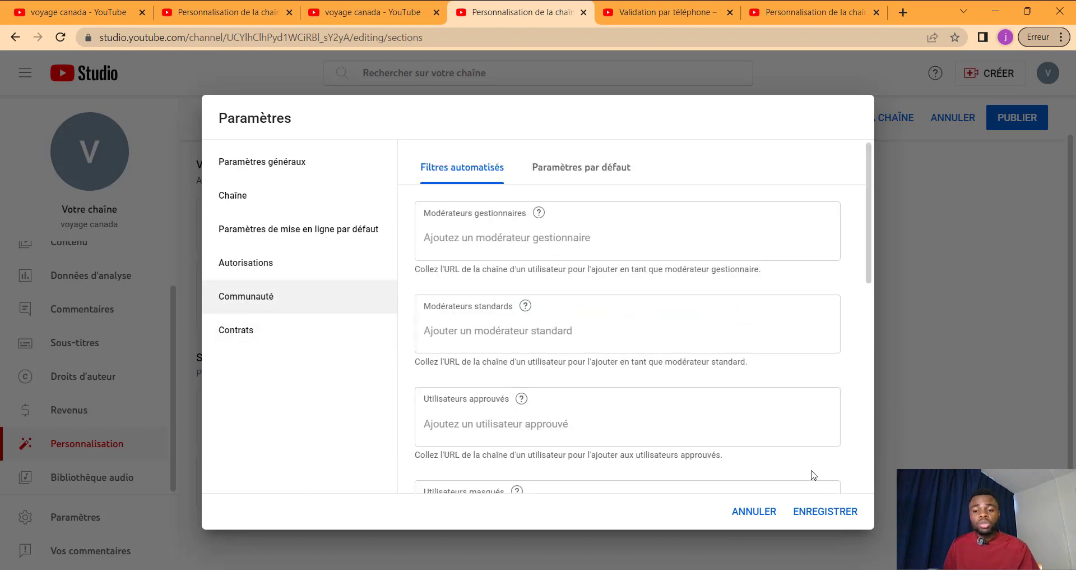
{"action": "left_click", "coordinate": [822, 515]}
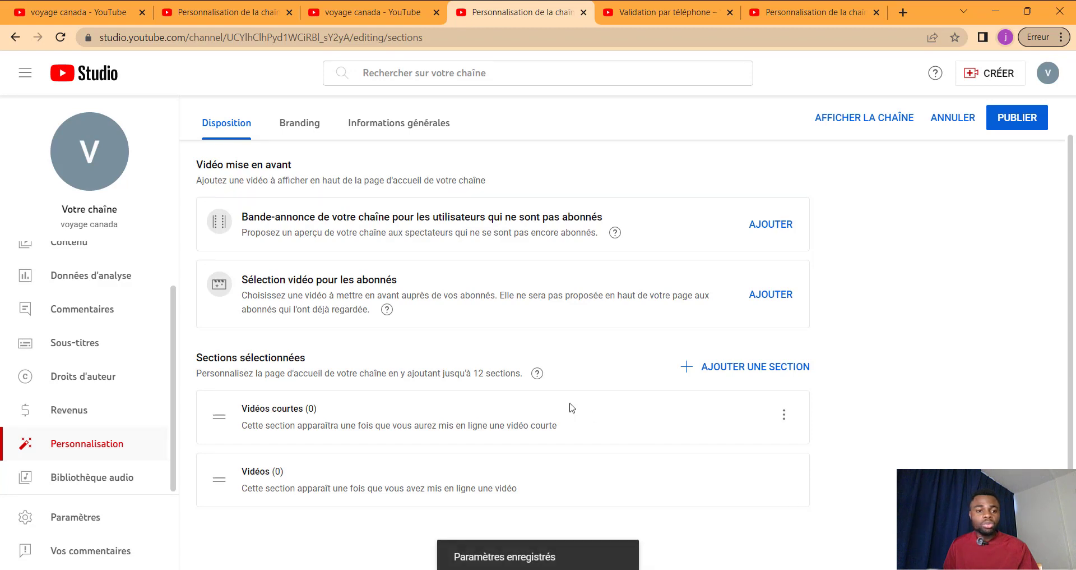
Step: Scroll back up the channel layout page to review the empty featured video, Vidéos courtes and Vidéos sections
{"action": "scroll", "coordinate": [375, 391], "scroll_direction": "up", "scroll_amount": 1}
{"action": "scroll", "coordinate": [378, 393], "scroll_direction": "up", "scroll_amount": 1}
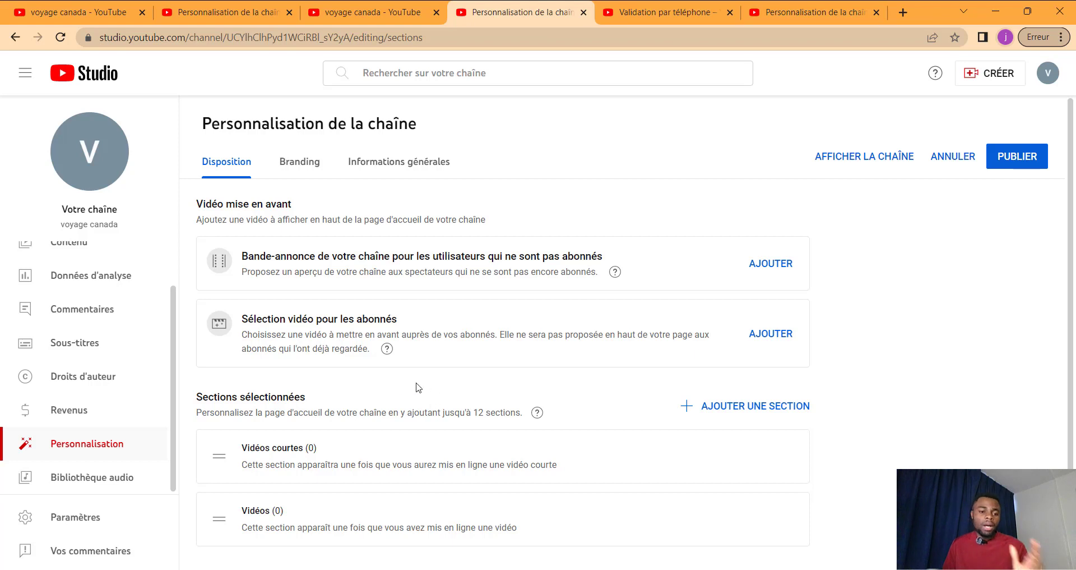
{"action": "scroll", "coordinate": [85, 306], "scroll_direction": "up", "scroll_amount": 2}
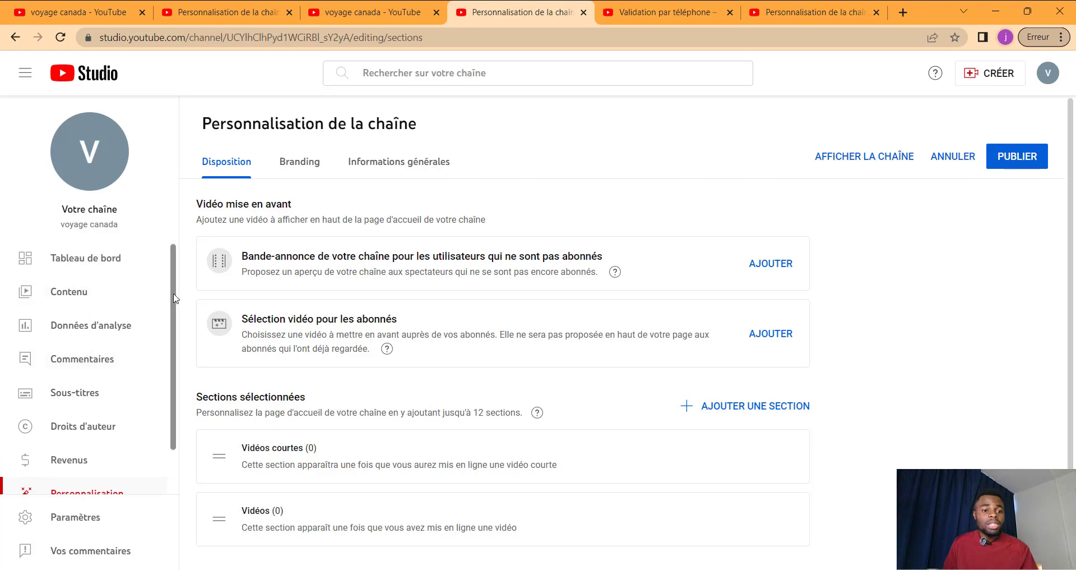